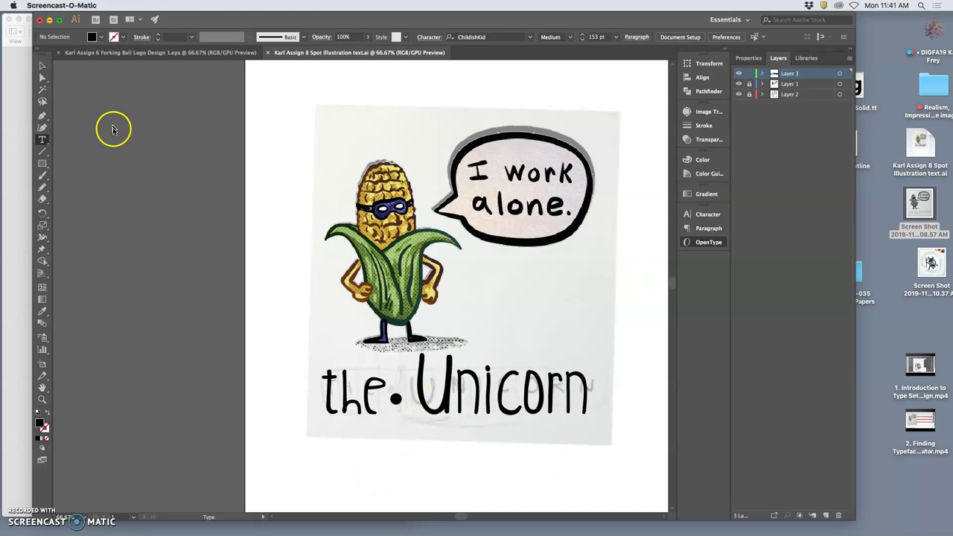
# Step: Check the title's letter sizes and compare it with the sketch by toggling the title layer
pyautogui.click(42, 140)
pyautogui.click(464, 408)
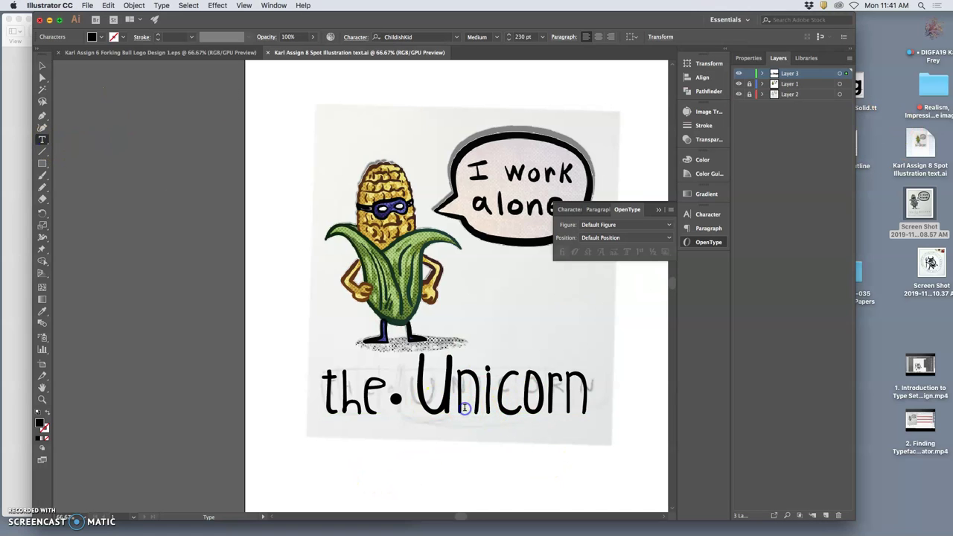
pyautogui.doubleClick(458, 409)
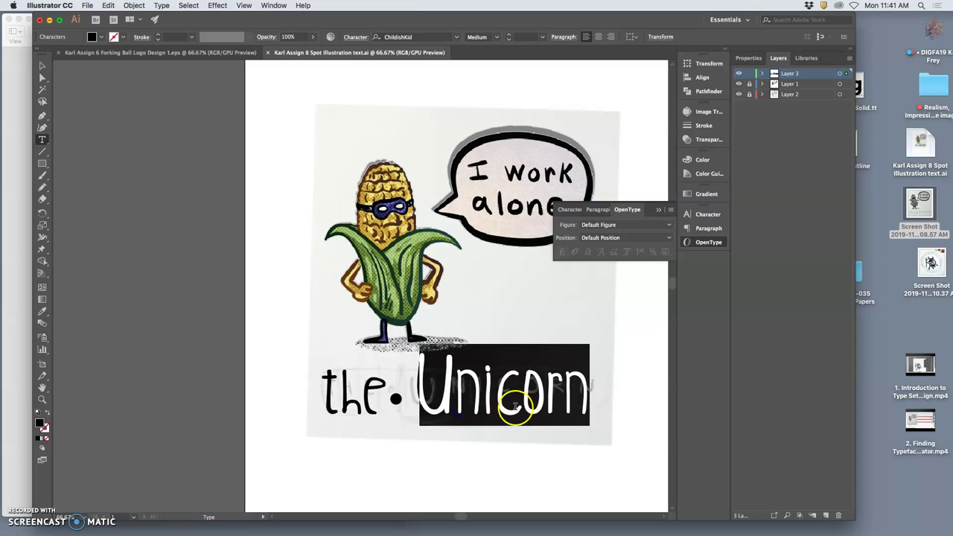
pyautogui.click(465, 403)
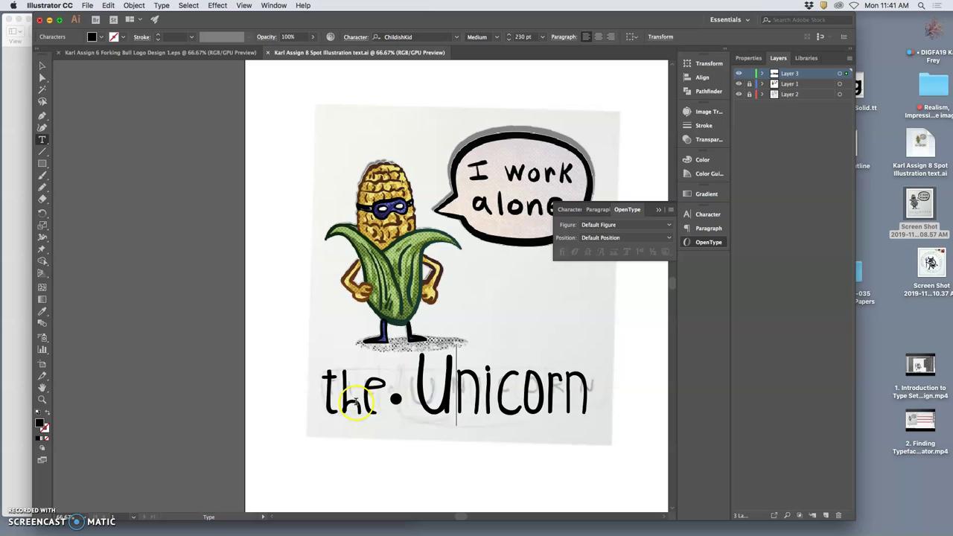
pyautogui.moveTo(342, 402); pyautogui.dragTo(358, 404)
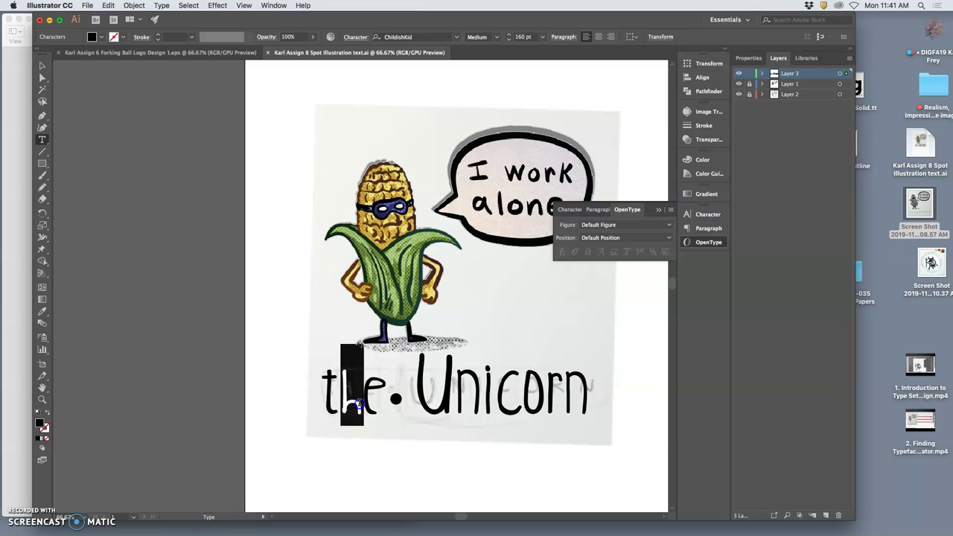
pyautogui.click(457, 403)
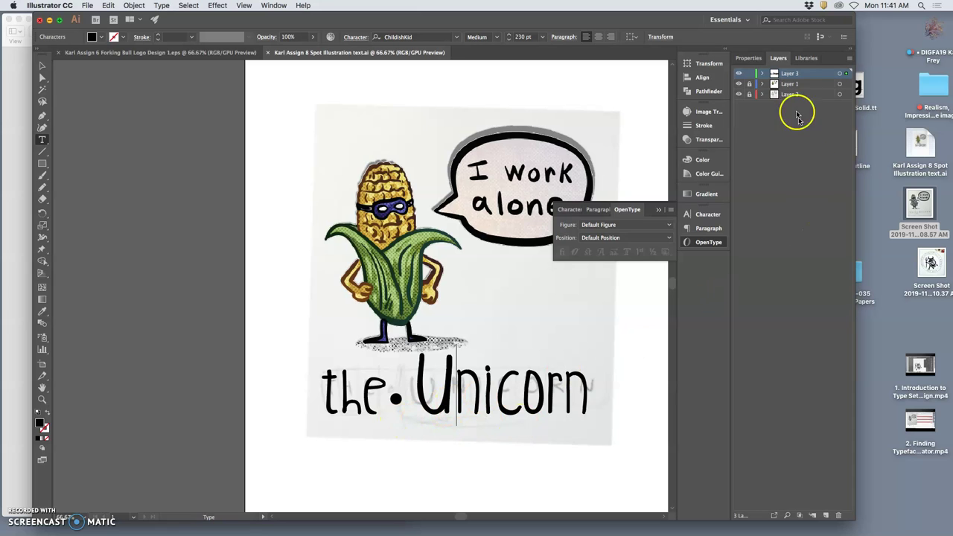
pyautogui.click(740, 74)
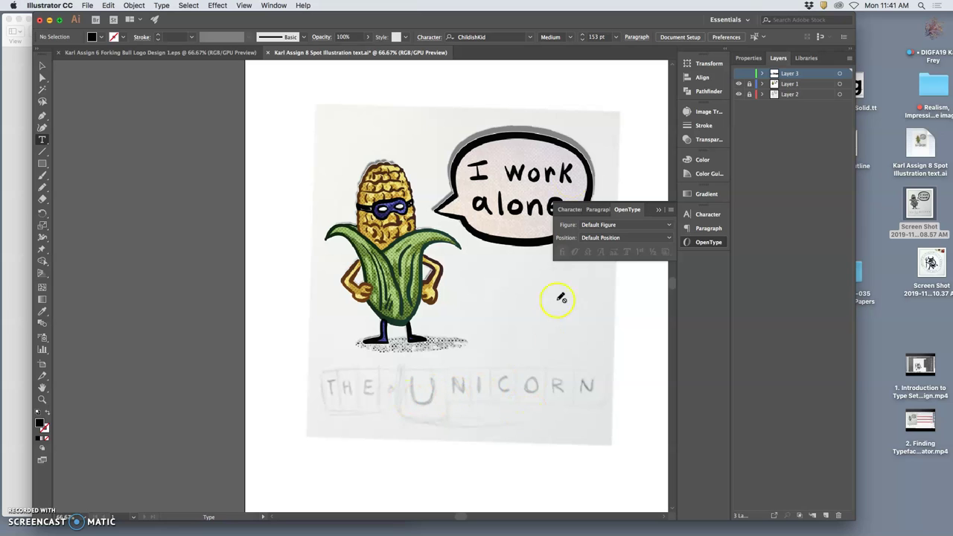
pyautogui.click(739, 74)
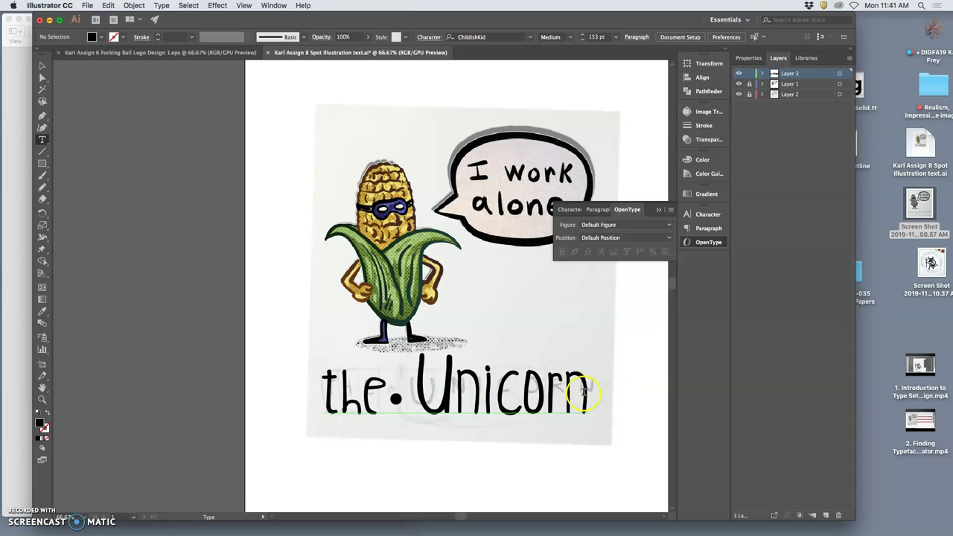
# Step: Copy the the·Unicorn title, add Layer 4, and lock and hide Layer 3
pyautogui.moveTo(588, 393); pyautogui.dragTo(320, 383)
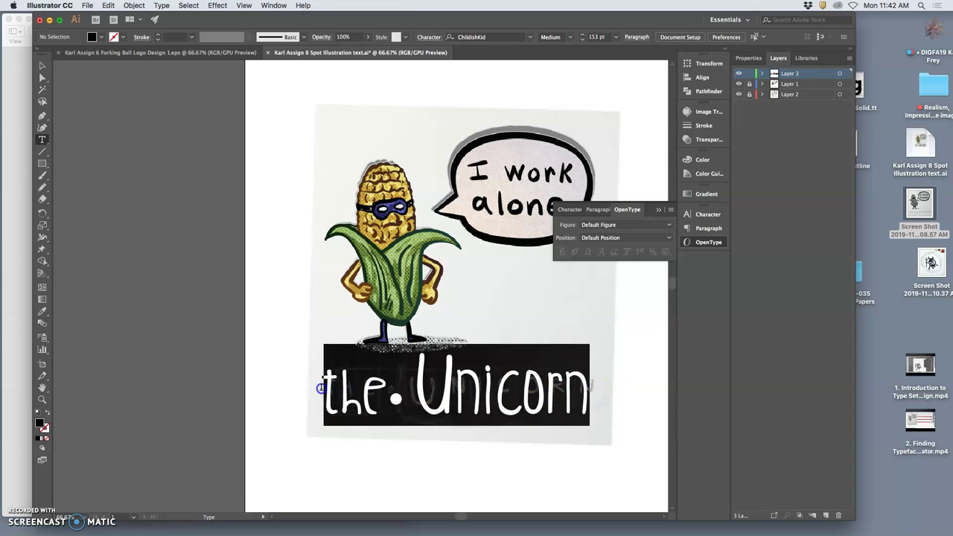
pyautogui.click(109, 6)
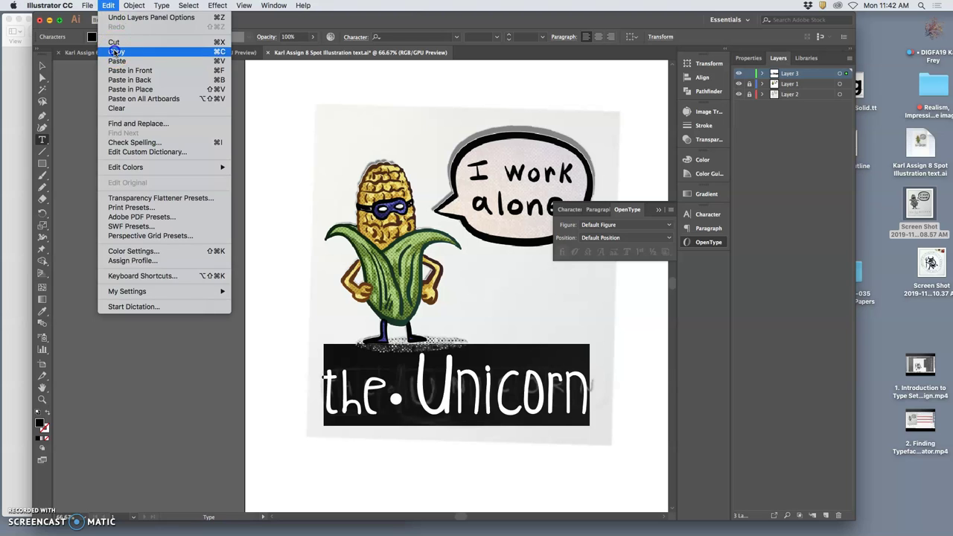
pyautogui.click(114, 51)
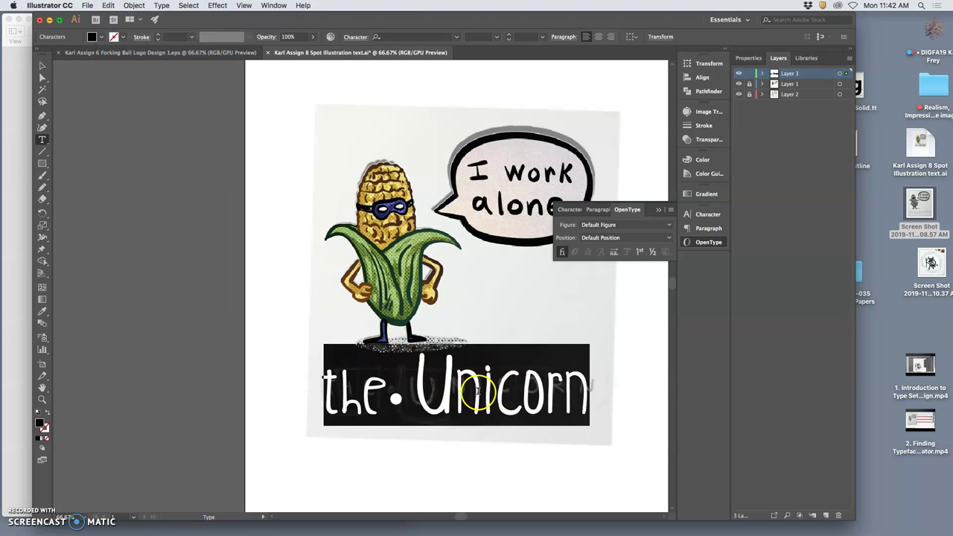
pyautogui.click(826, 516)
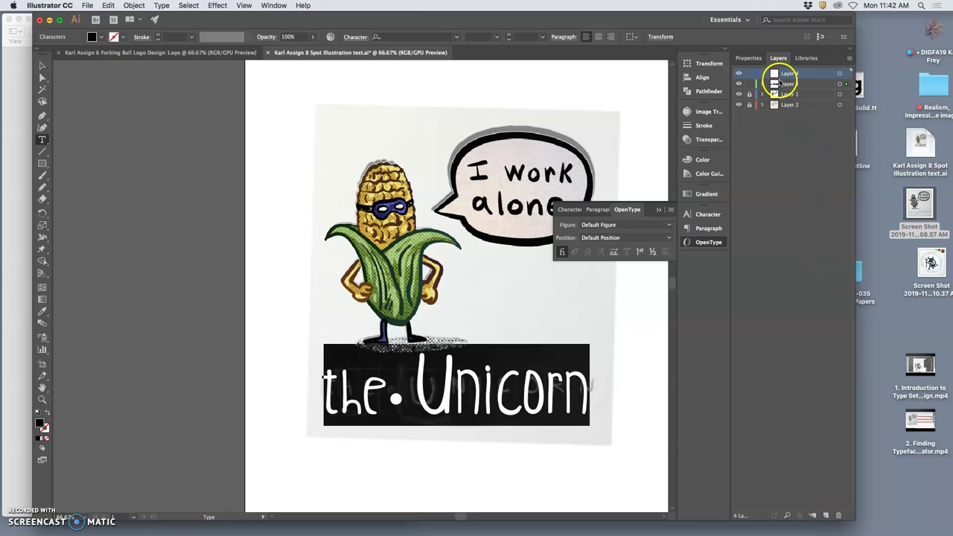
pyautogui.click(751, 84)
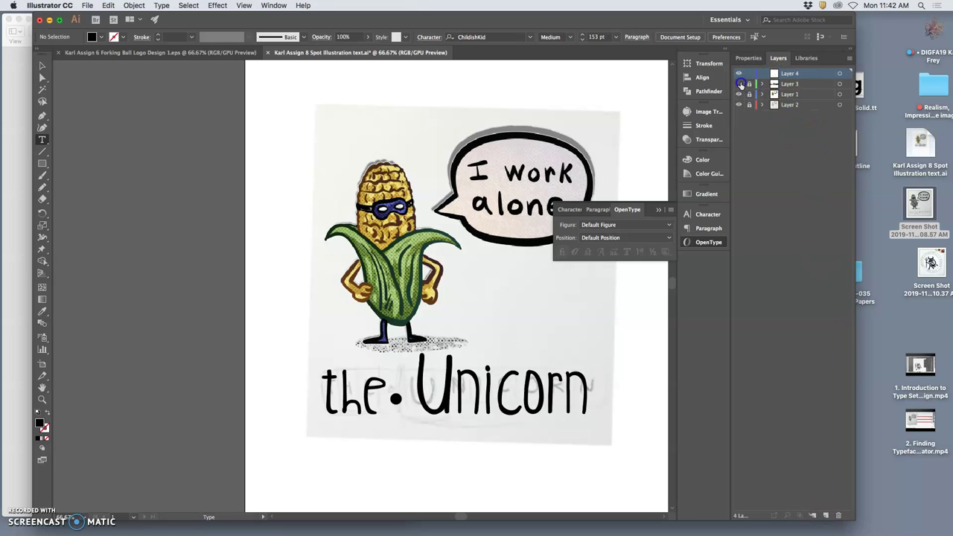
pyautogui.click(740, 84)
# Step: Paste the title in back on Layer 4 and move it down over the sketched lettering
pyautogui.click(109, 5)
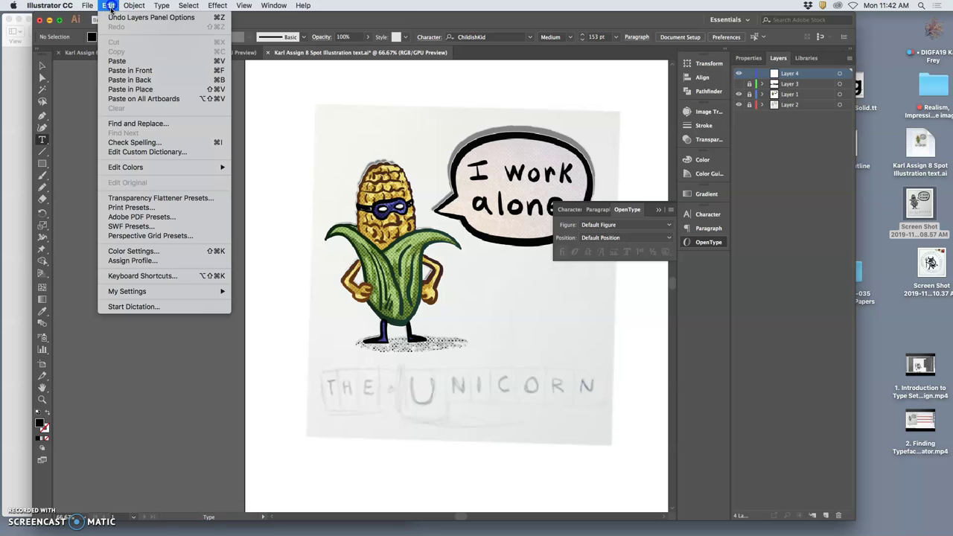
pyautogui.click(123, 80)
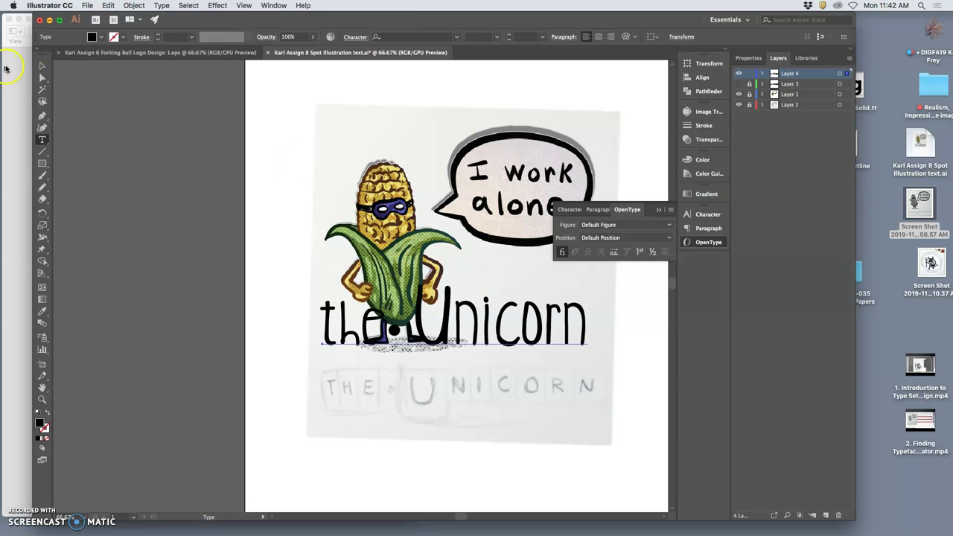
pyautogui.click(43, 65)
pyautogui.moveTo(447, 343); pyautogui.dragTo(446, 409)
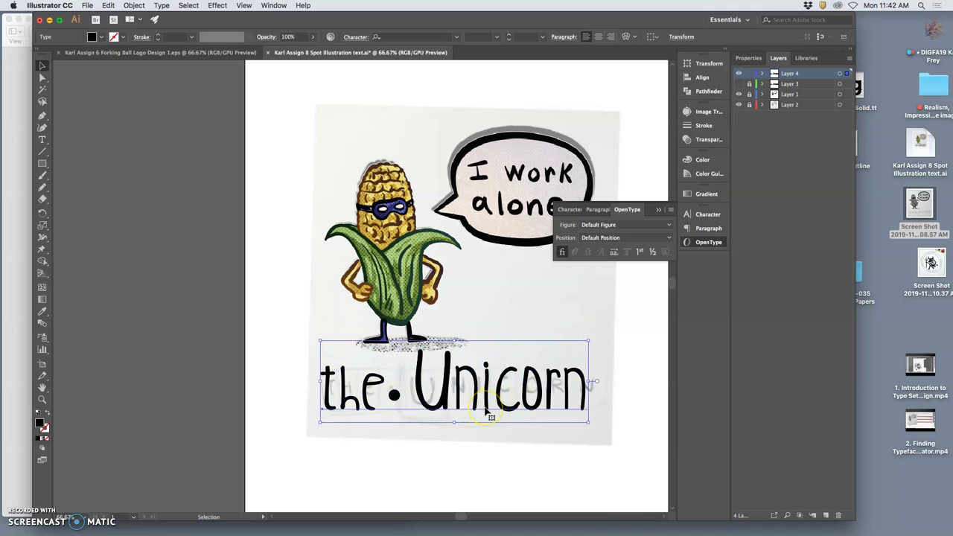
# Step: Convert the copied the·Unicorn title text to outlines
pyautogui.rightClick(485, 409)
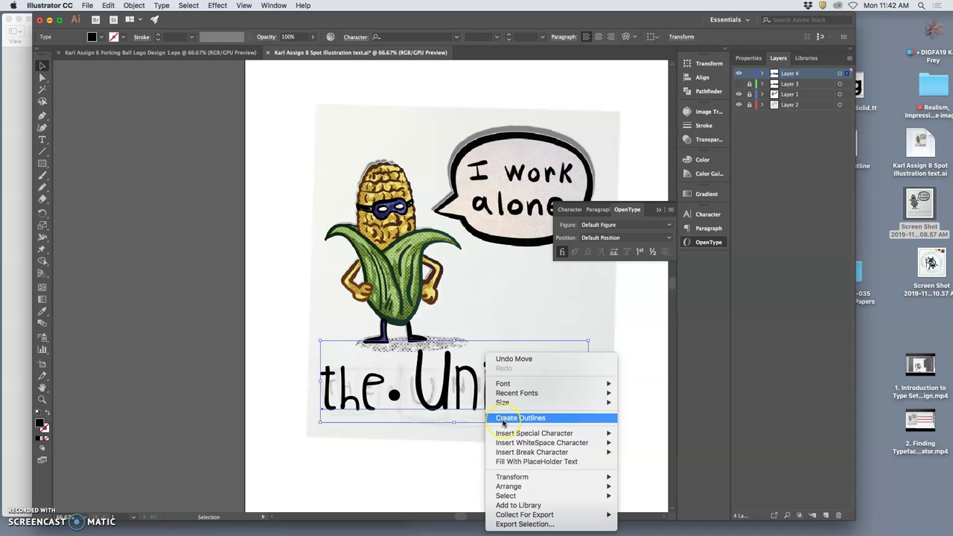
pyautogui.click(503, 419)
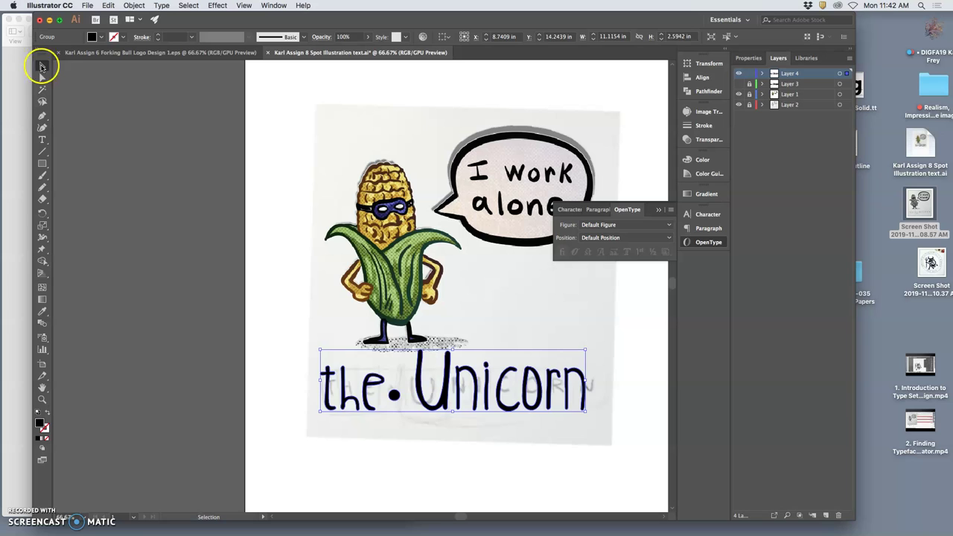
pyautogui.click(303, 356)
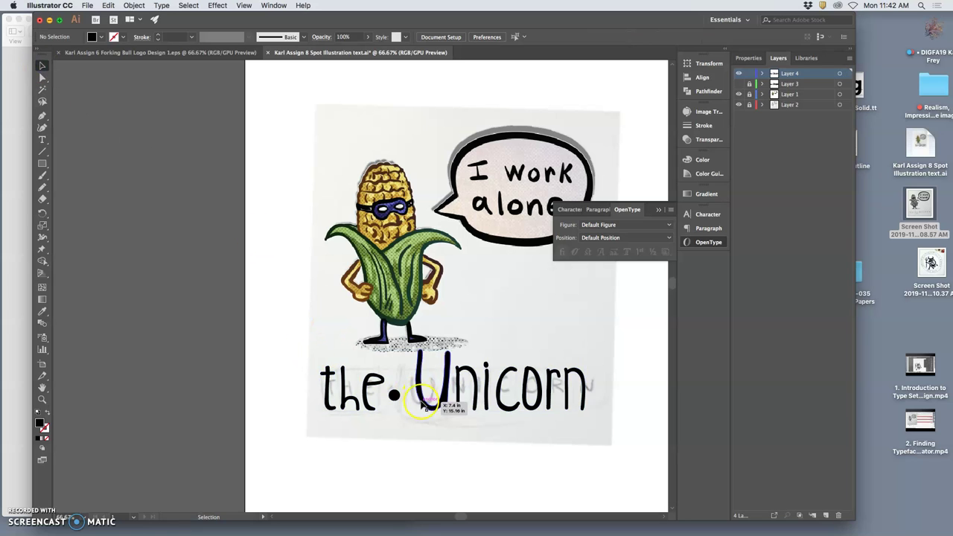
# Step: Drag the U letterform down and left so it stretches below the other letters
pyautogui.click(42, 78)
pyautogui.click(445, 404)
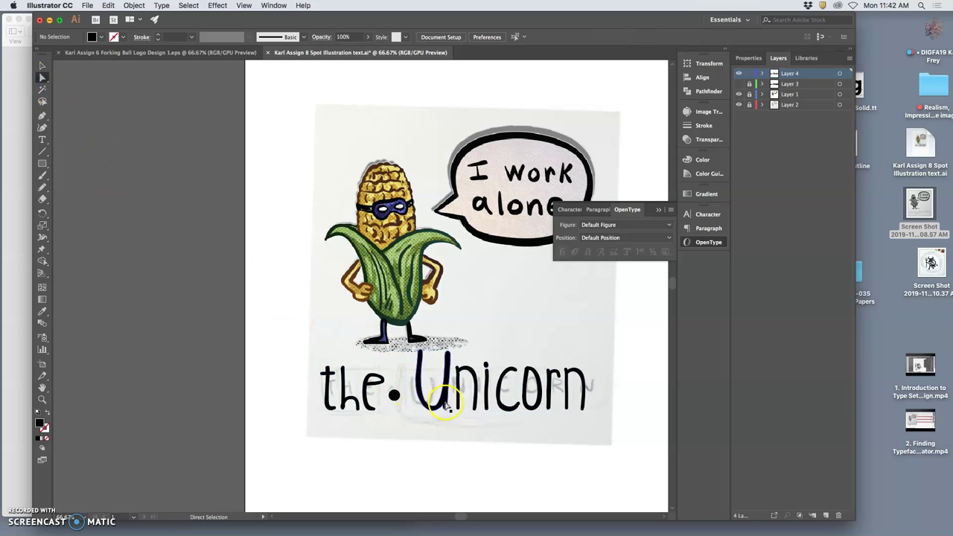
pyautogui.click(447, 402)
pyautogui.press('super+equal')
pyautogui.press('super+equal')
pyautogui.press('super+equal')
pyautogui.press('super+equal')
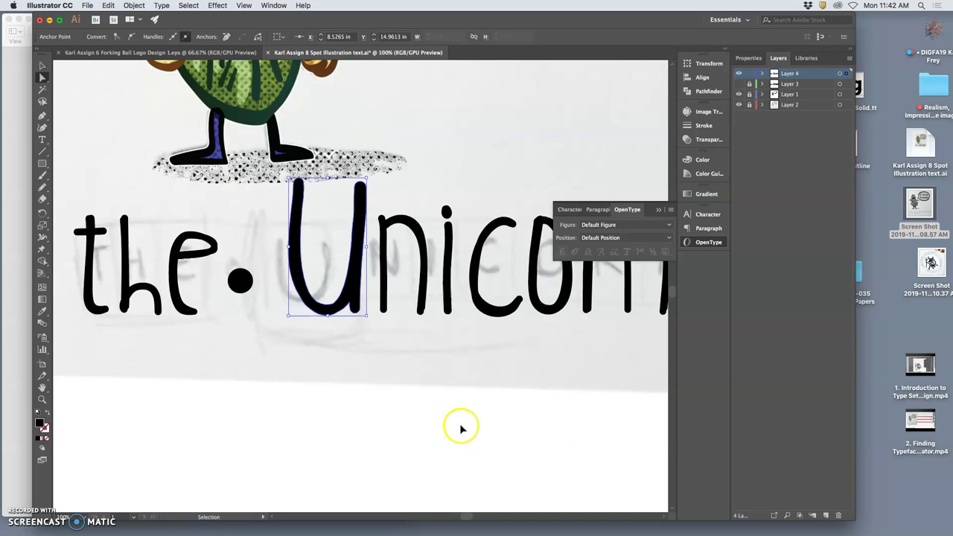
pyautogui.scroll(1, 392, 305)
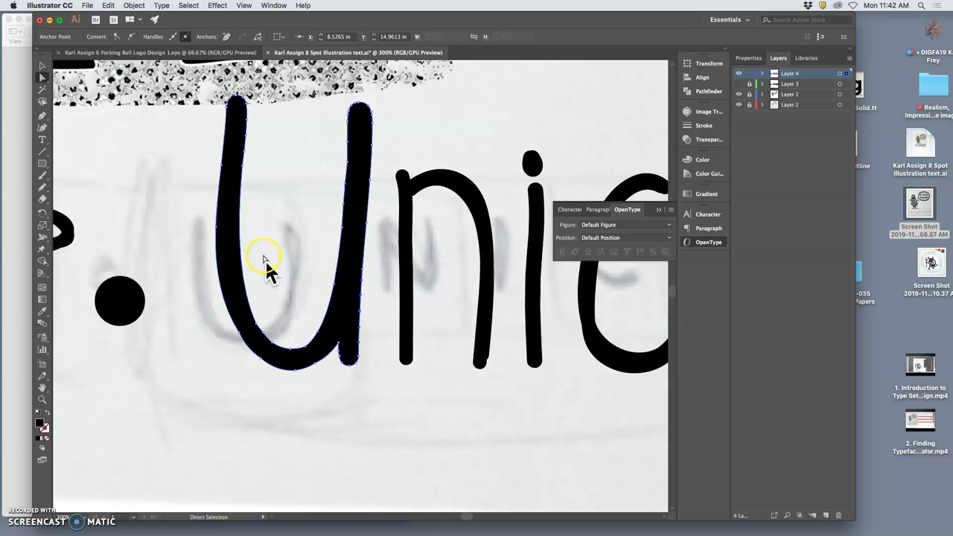
pyautogui.click(41, 66)
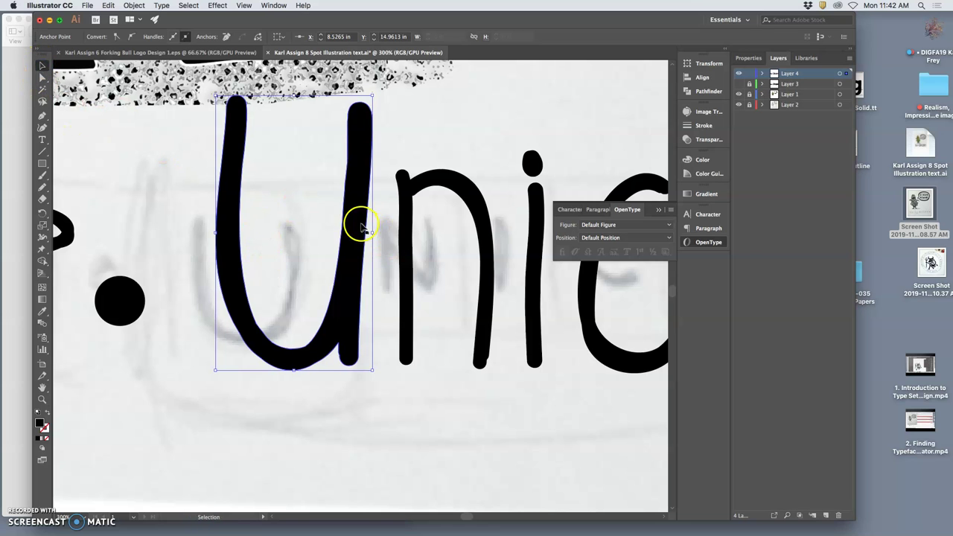
pyautogui.moveTo(362, 219); pyautogui.dragTo(335, 250)
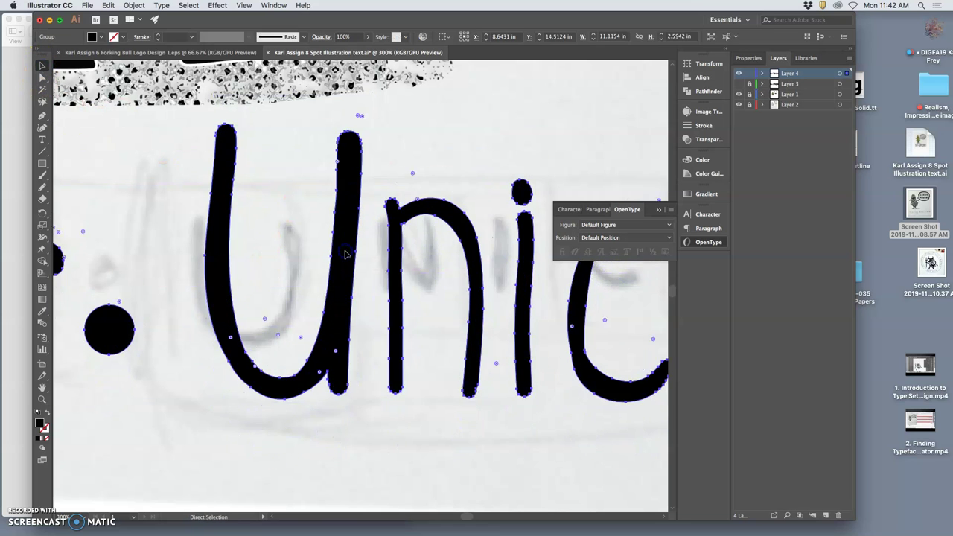
pyautogui.click(43, 77)
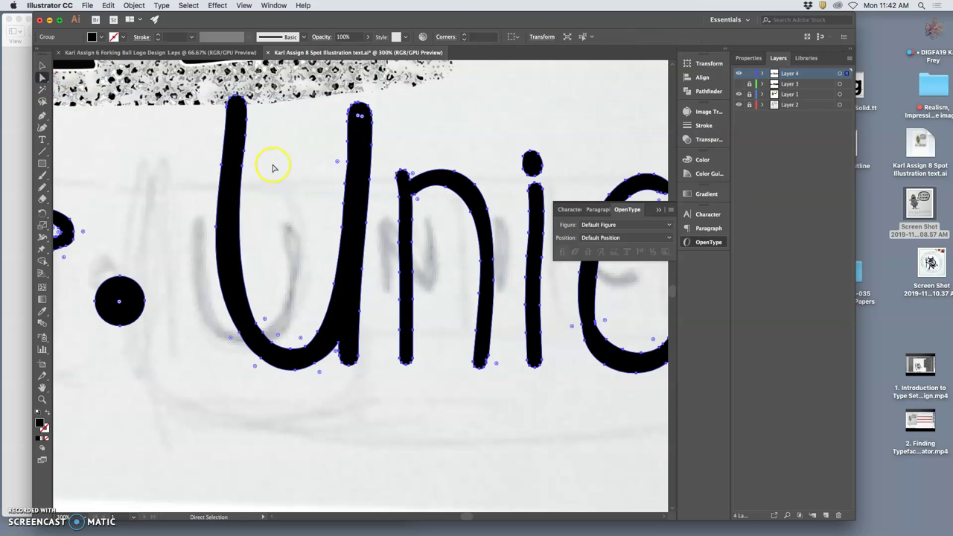
pyautogui.moveTo(230, 159); pyautogui.dragTo(211, 231)
pyautogui.moveTo(326, 273); pyautogui.dragTo(343, 268)
pyautogui.press('super+minus')
pyautogui.press('super+minus')
pyautogui.press('super+minus')
pyautogui.press('super+minus')
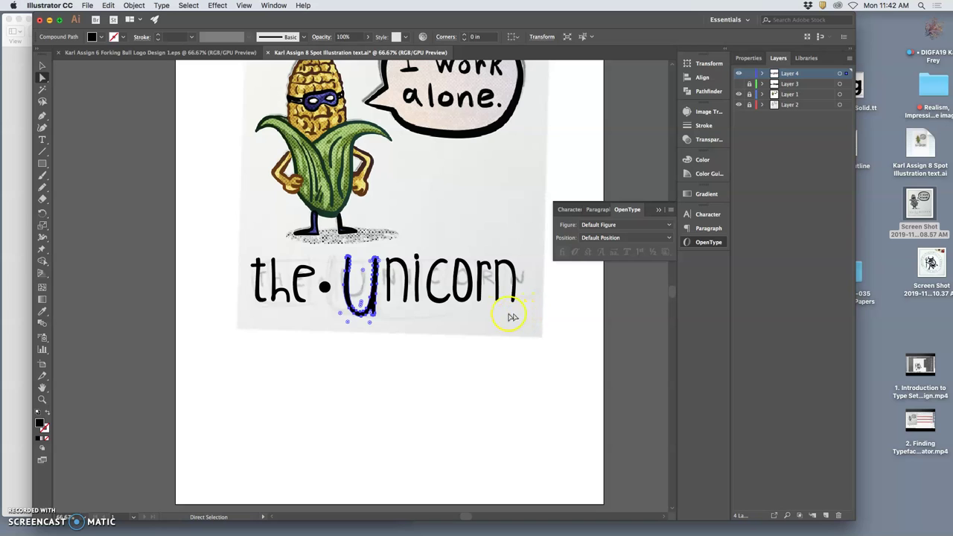
# Step: Squash the title shorter, nudge it left and scale it to about 10.52 × 1.89 in
pyautogui.click(41, 66)
pyautogui.click(841, 74)
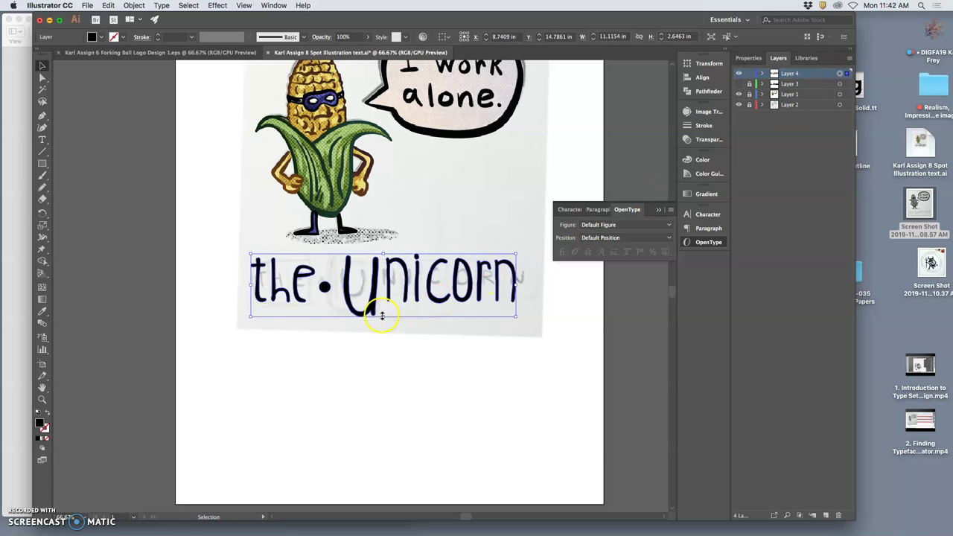
pyautogui.moveTo(383, 316); pyautogui.dragTo(382, 304)
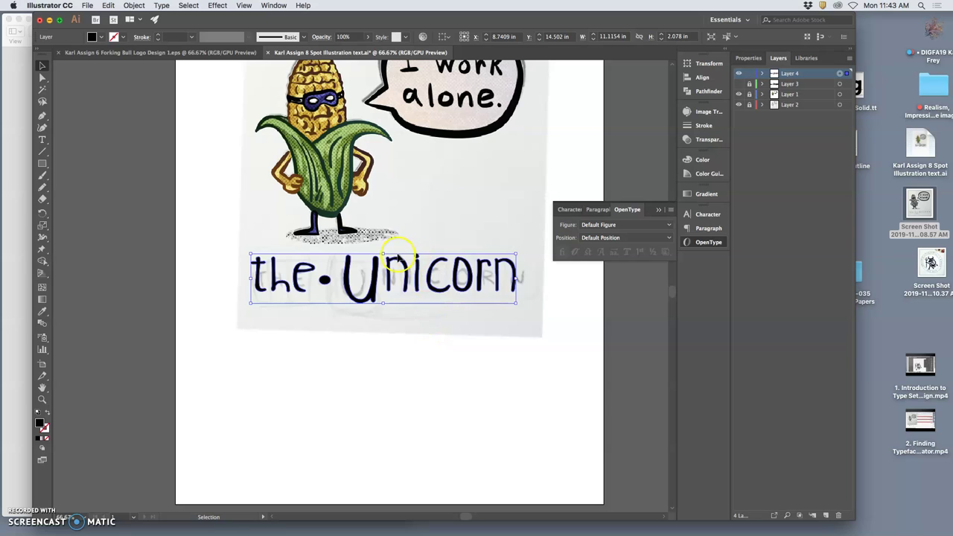
pyautogui.click(393, 252)
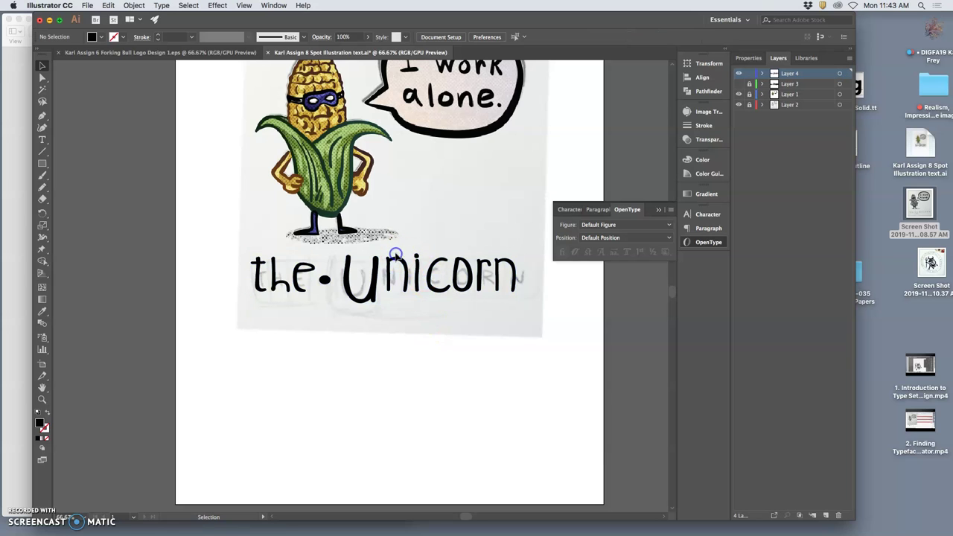
pyautogui.click(839, 74)
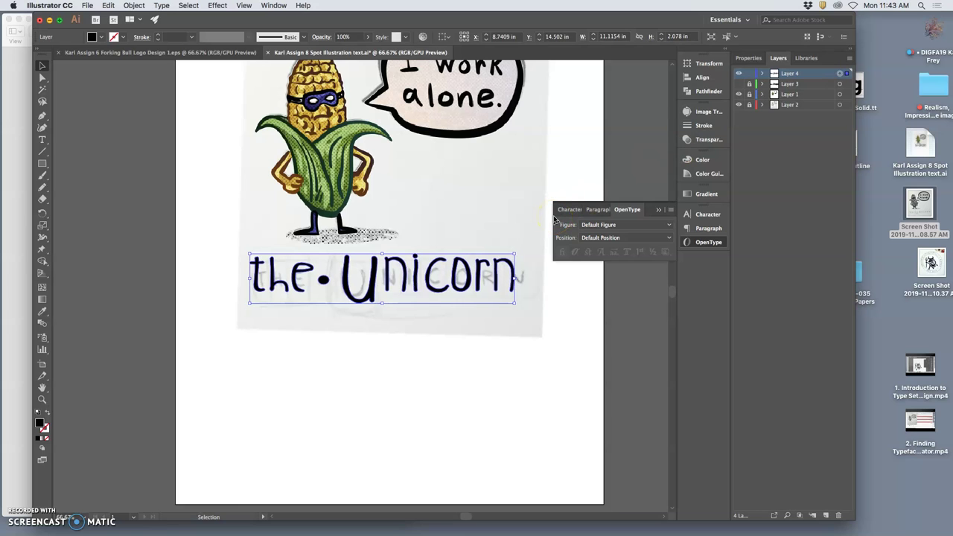
pyautogui.press('Left')
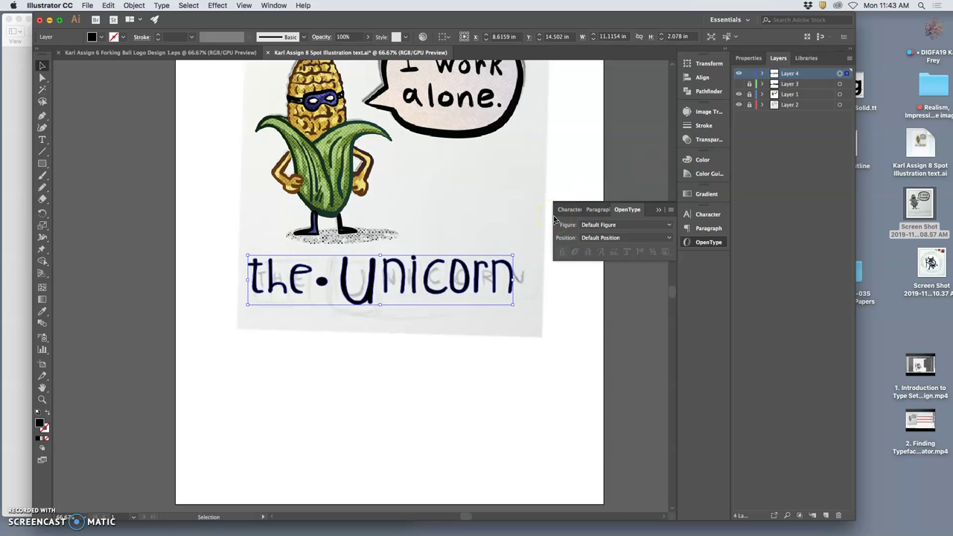
pyautogui.moveTo(510, 256); pyautogui.dragTo(512, 282)
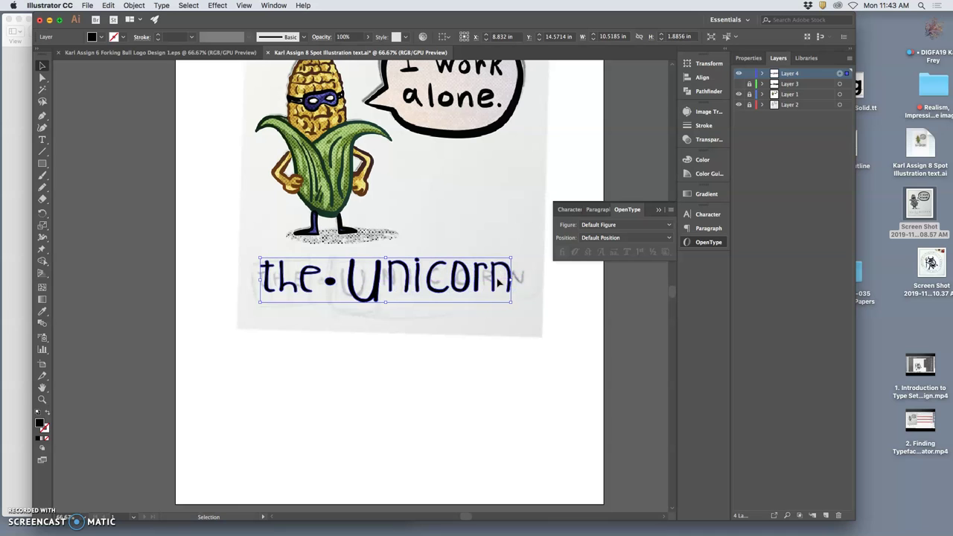
pyautogui.press('Left')
pyautogui.press('Left')
pyautogui.press('Left')
pyautogui.press('Left')
pyautogui.press('Left')
pyautogui.press('Left')
pyautogui.press('Left')
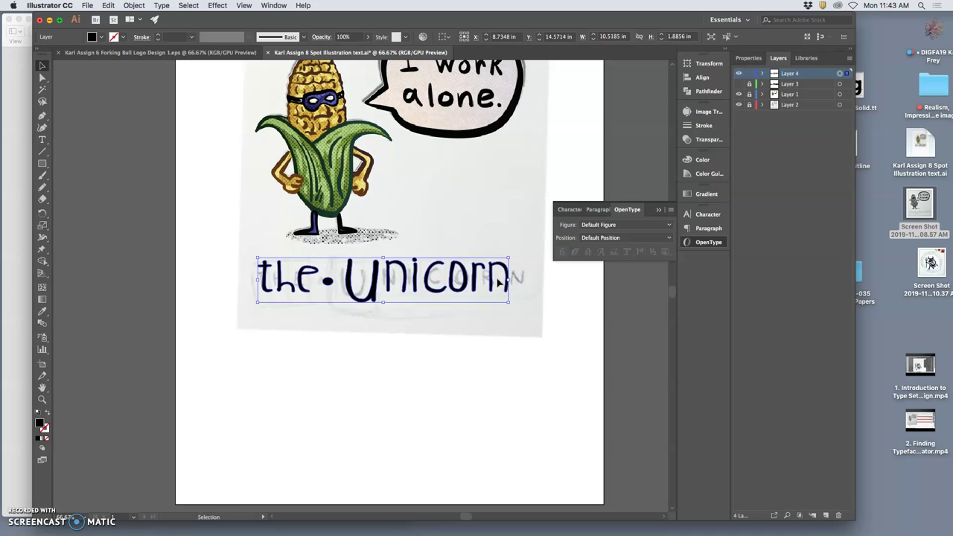
pyautogui.click(441, 316)
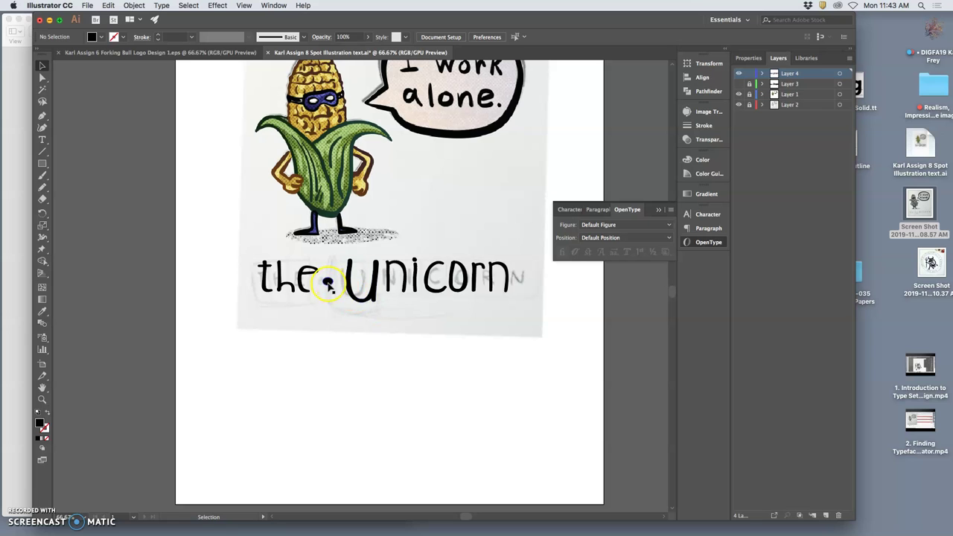
# Step: Drag the left and right anchor points of the dot between 'the' and 'Unicorn' to round it
pyautogui.scroll(5, 328, 285)
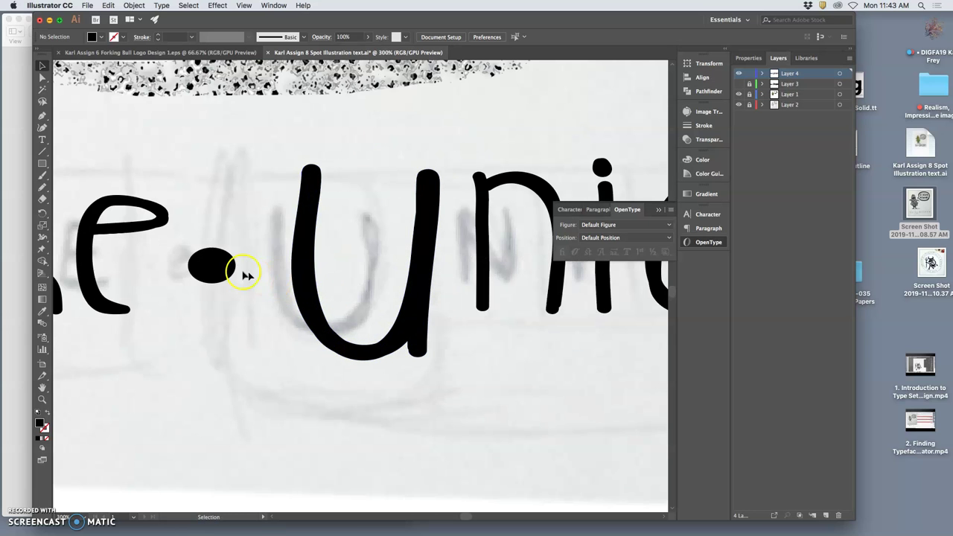
pyautogui.hscroll(-5, 246, 276)
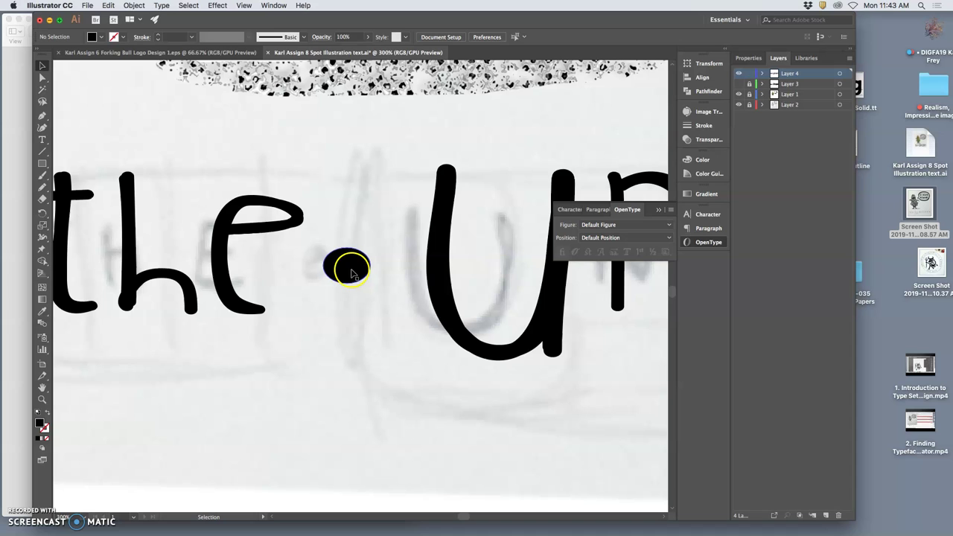
pyautogui.click(43, 78)
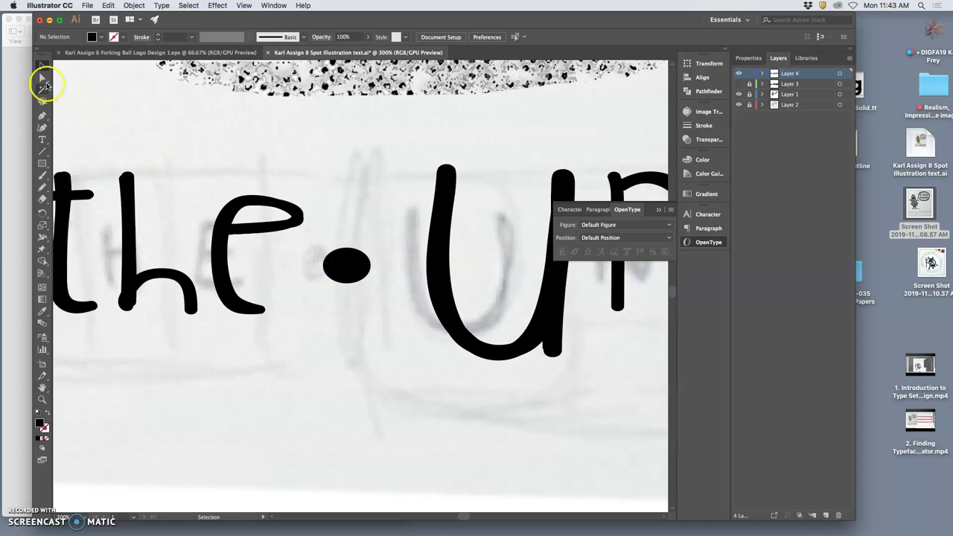
pyautogui.click(349, 272)
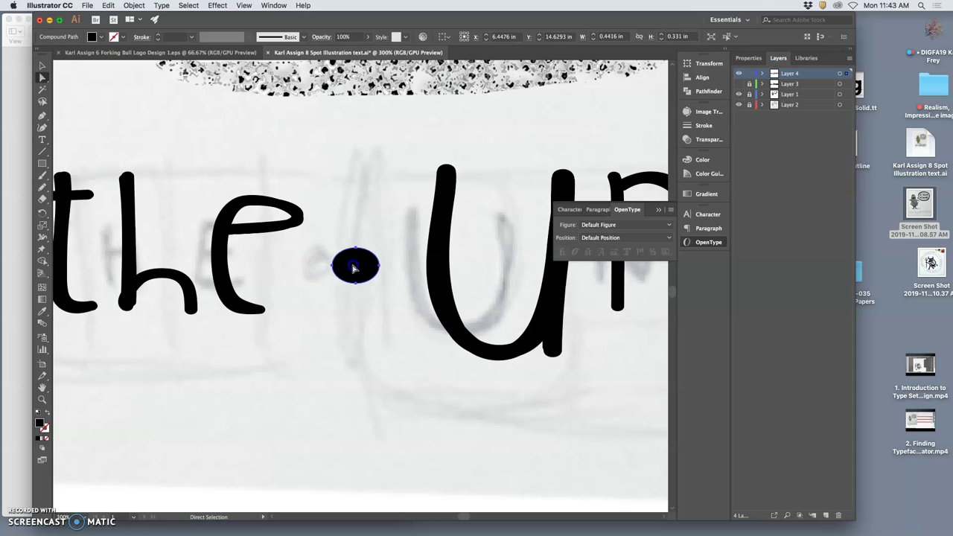
pyautogui.moveTo(374, 270)
pyautogui.mouseDown()
pyautogui.moveTo(383, 266)
pyautogui.moveTo(375, 267)
pyautogui.mouseUp()
pyautogui.click(342, 272)
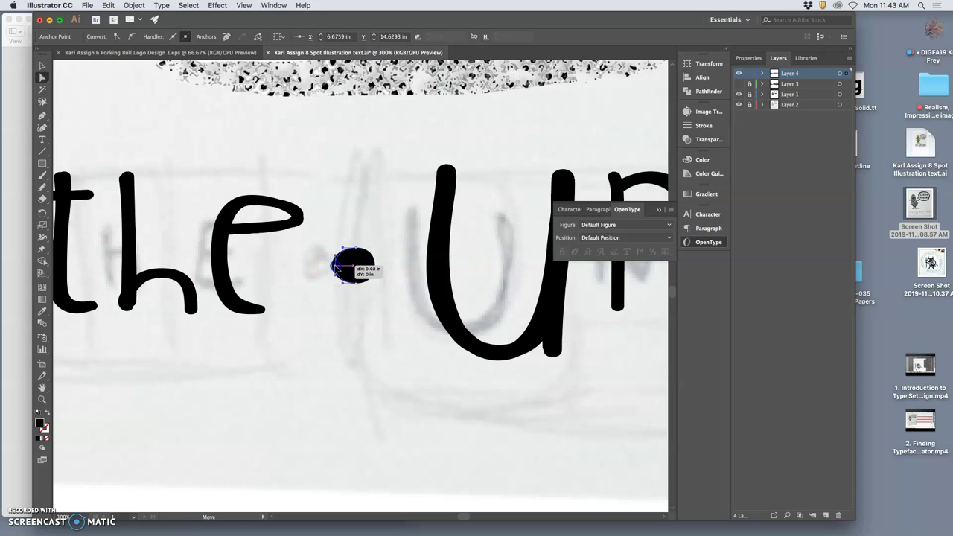
pyautogui.moveTo(336, 264)
pyautogui.mouseDown()
pyautogui.moveTo(340, 250)
pyautogui.moveTo(327, 270)
pyautogui.moveTo(341, 262)
pyautogui.mouseUp()
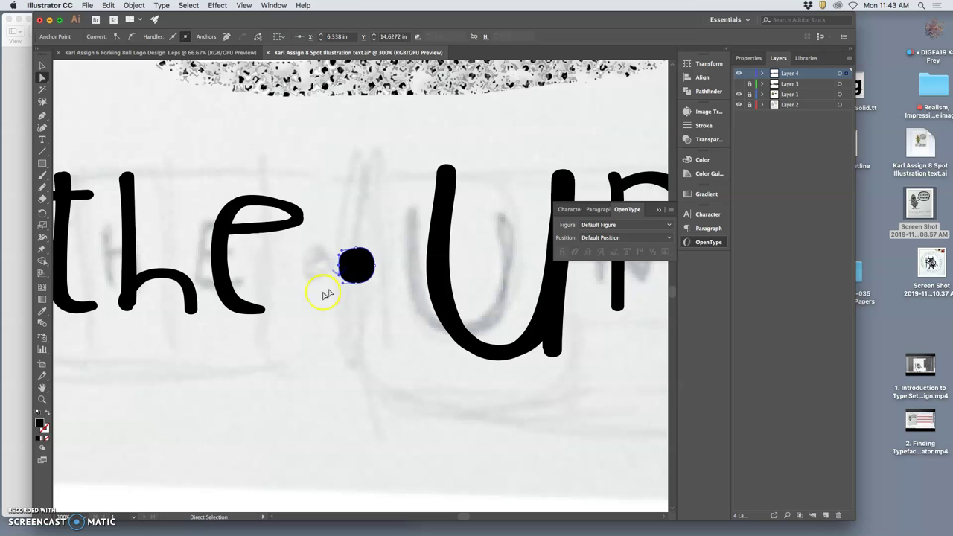
pyautogui.click(347, 307)
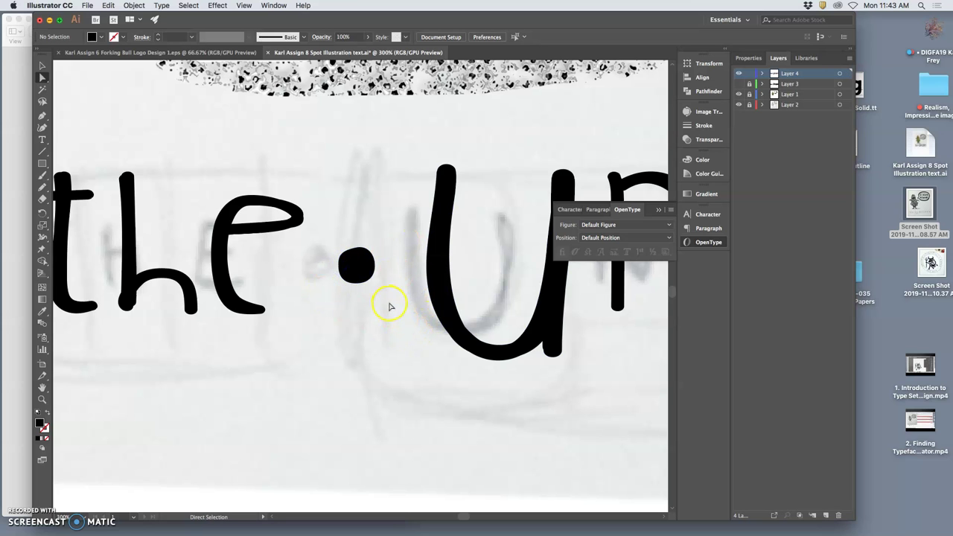
pyautogui.press('super+minus')
pyautogui.press('super+minus')
pyautogui.press('super+minus')
pyautogui.press('super+minus')
pyautogui.press('super+minus')
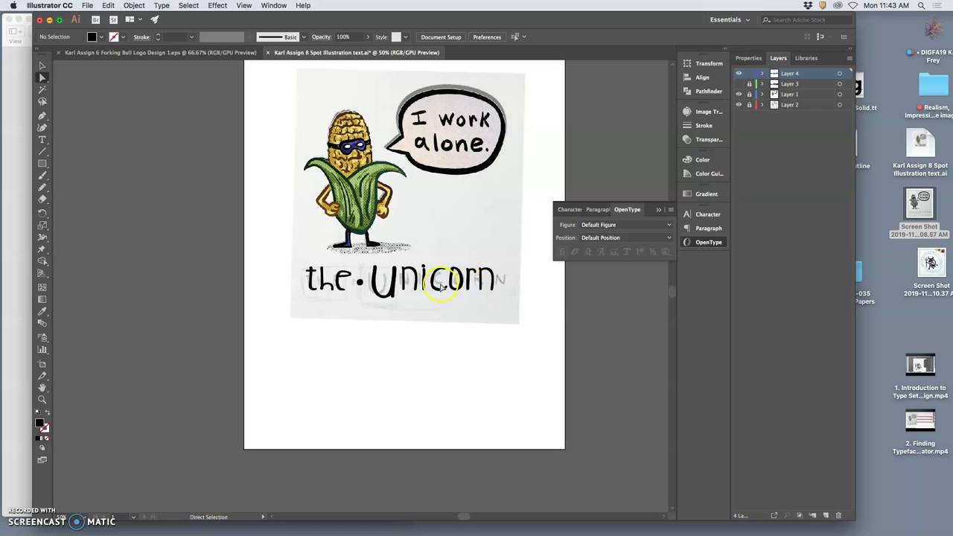
# Step: Lasso-select 'Unicorn' and scale it down slightly from its top-right handle
pyautogui.click(42, 65)
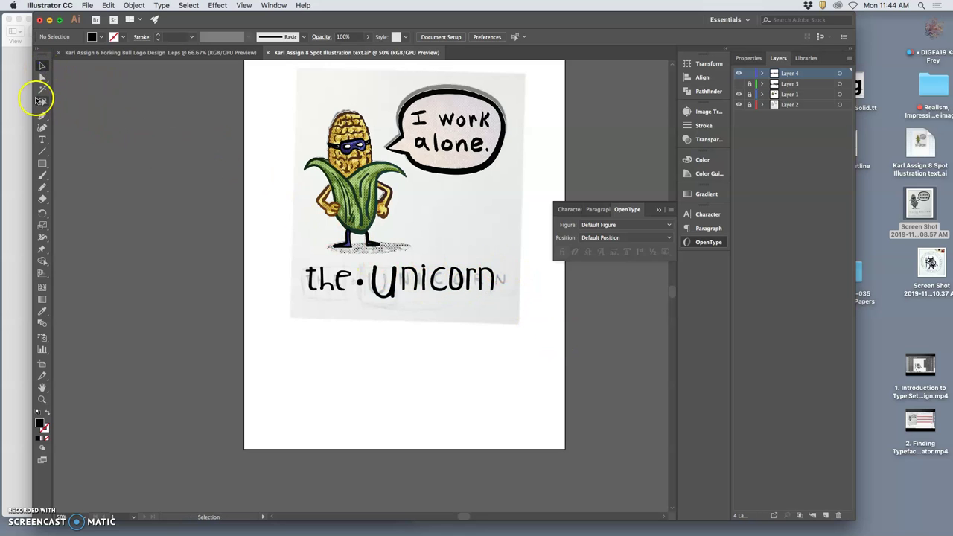
pyautogui.click(42, 101)
pyautogui.moveTo(370, 295)
pyautogui.mouseDown()
pyautogui.moveTo(444, 313)
pyautogui.moveTo(493, 304)
pyautogui.moveTo(507, 280)
pyautogui.moveTo(498, 258)
pyautogui.moveTo(374, 270)
pyautogui.mouseUp()
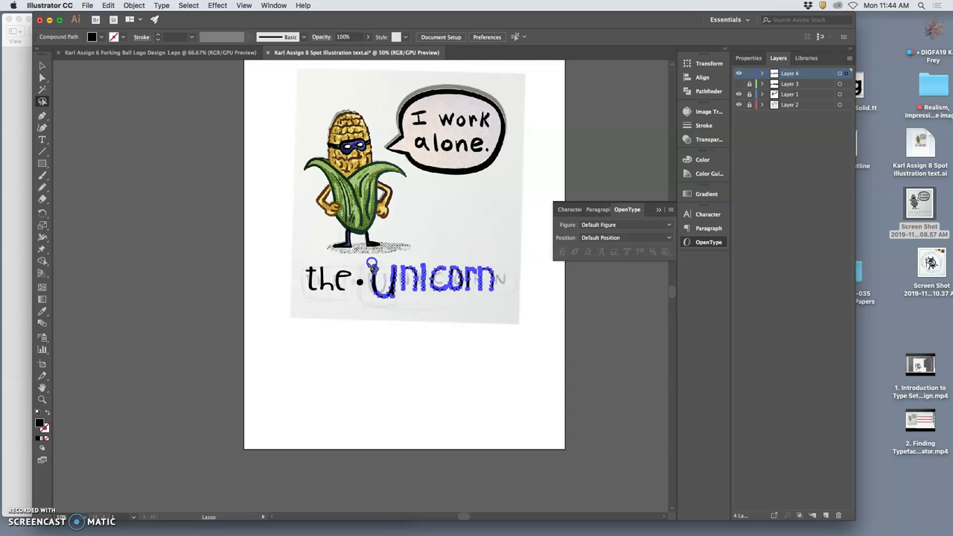
pyautogui.click(41, 65)
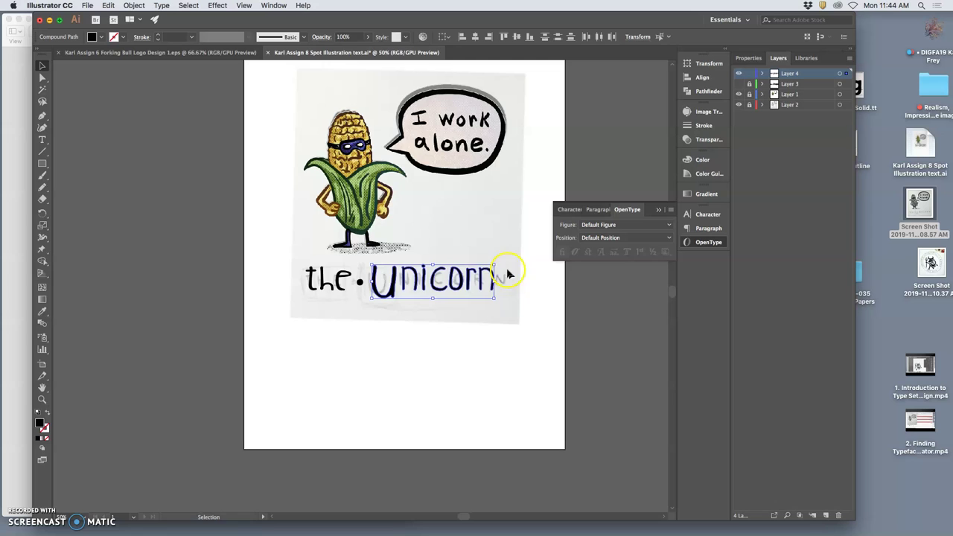
pyautogui.moveTo(493, 265); pyautogui.dragTo(485, 300)
pyautogui.click(504, 310)
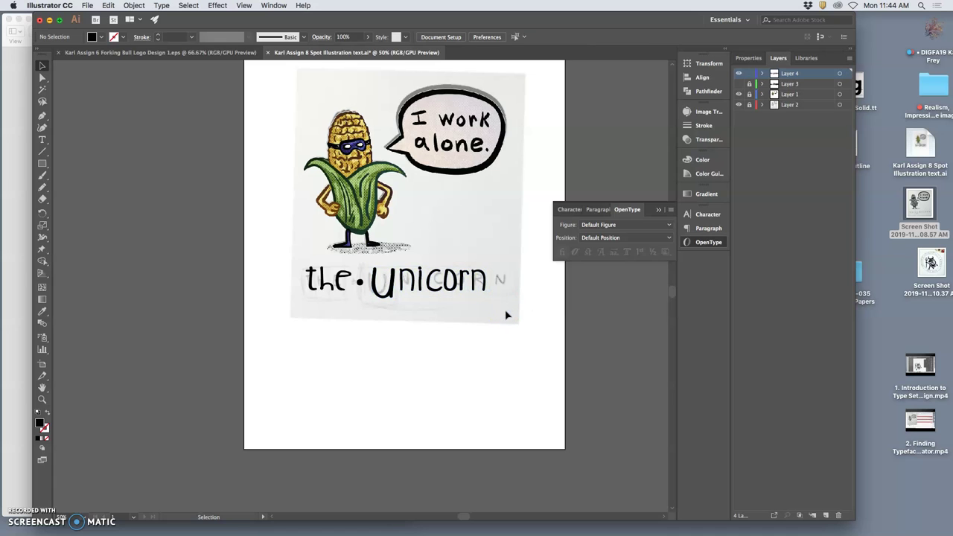
pyautogui.scroll(2, 505, 315)
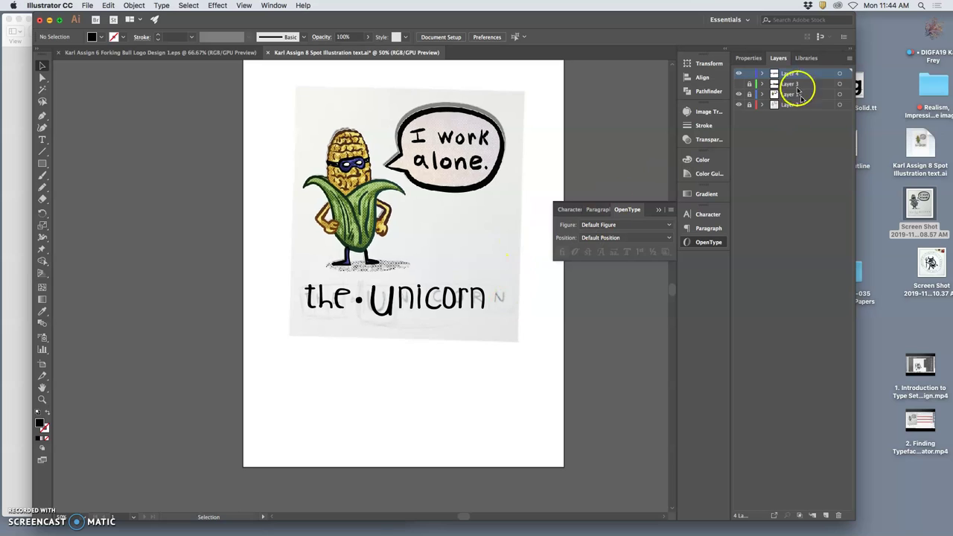
pyautogui.click(750, 75)
pyautogui.click(740, 83)
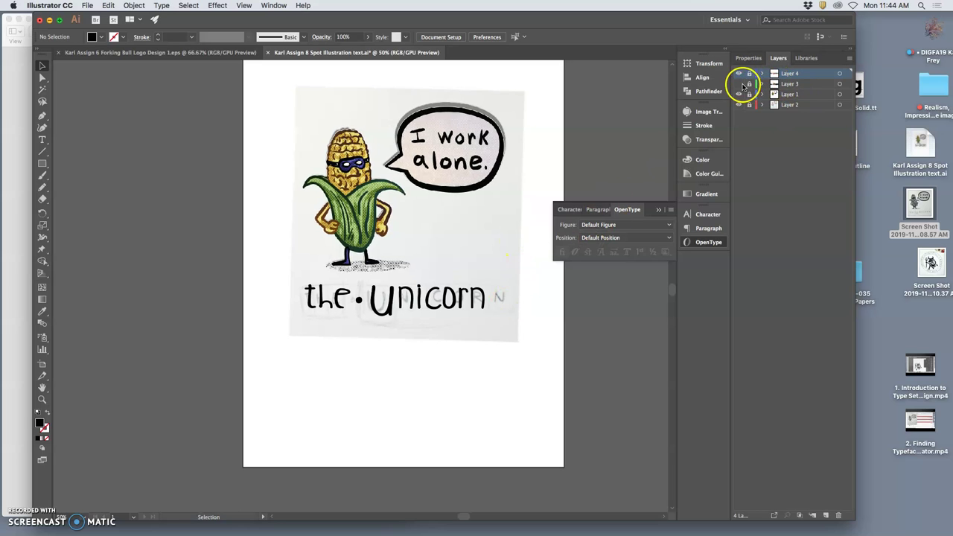
pyautogui.click(476, 291)
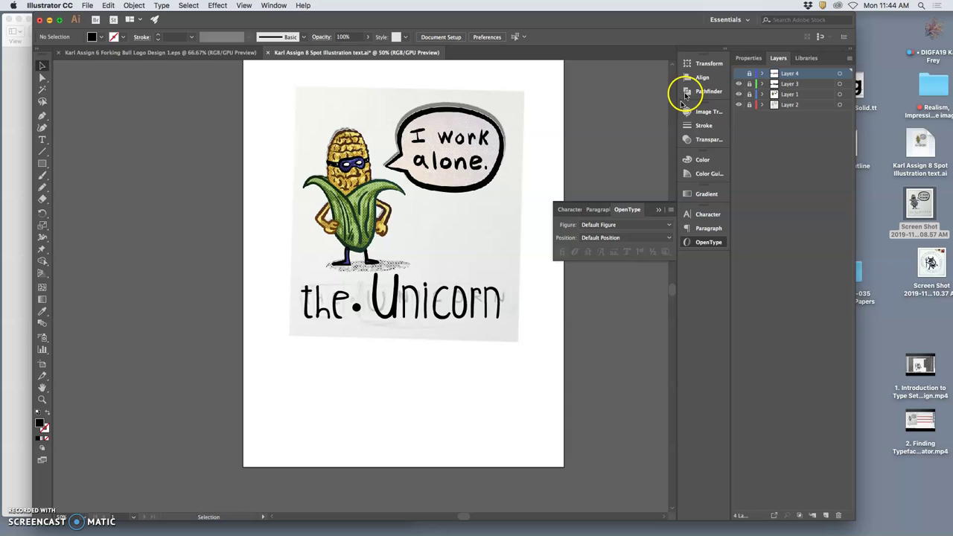
pyautogui.click(740, 83)
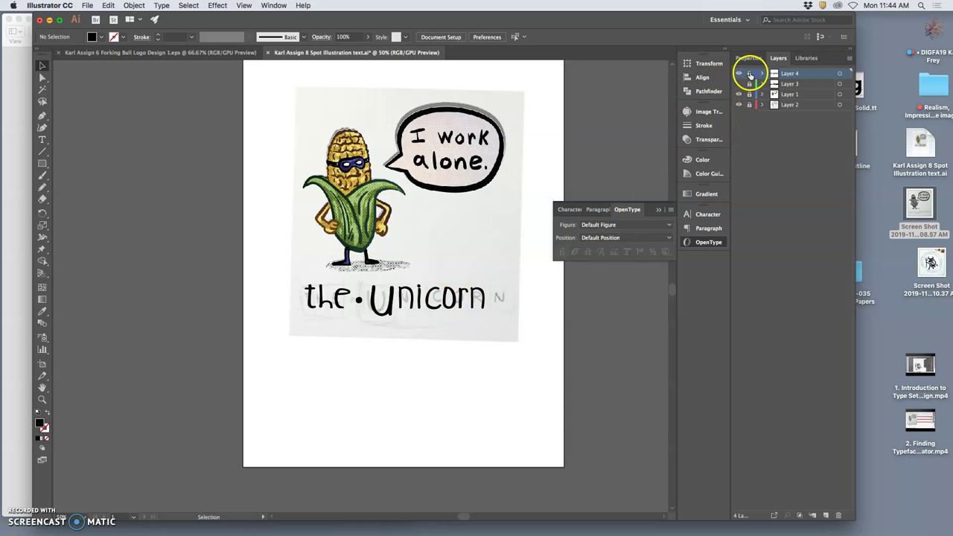
# Step: Give all Layer 4 lettering a black stroke at 4 pt weight
pyautogui.click(842, 73)
pyautogui.click(440, 296)
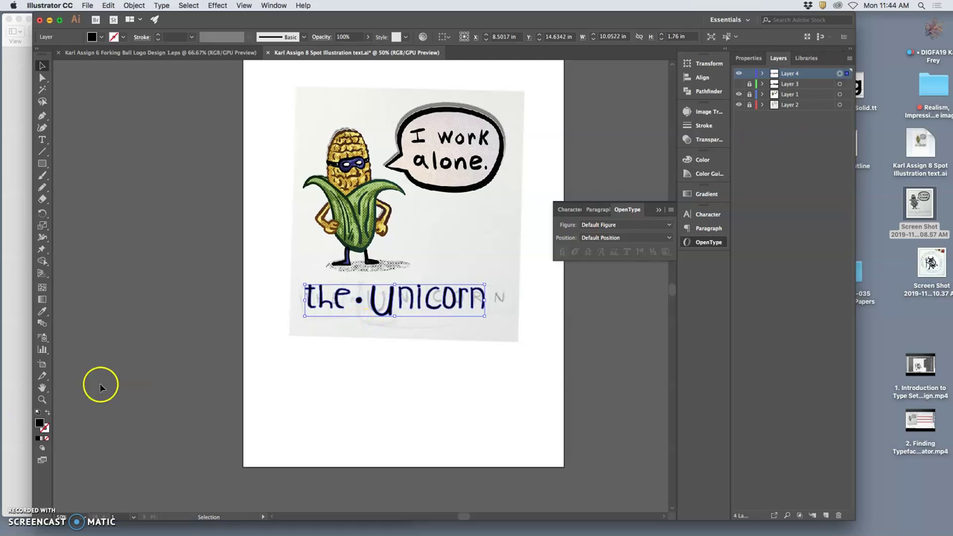
pyautogui.click(43, 430)
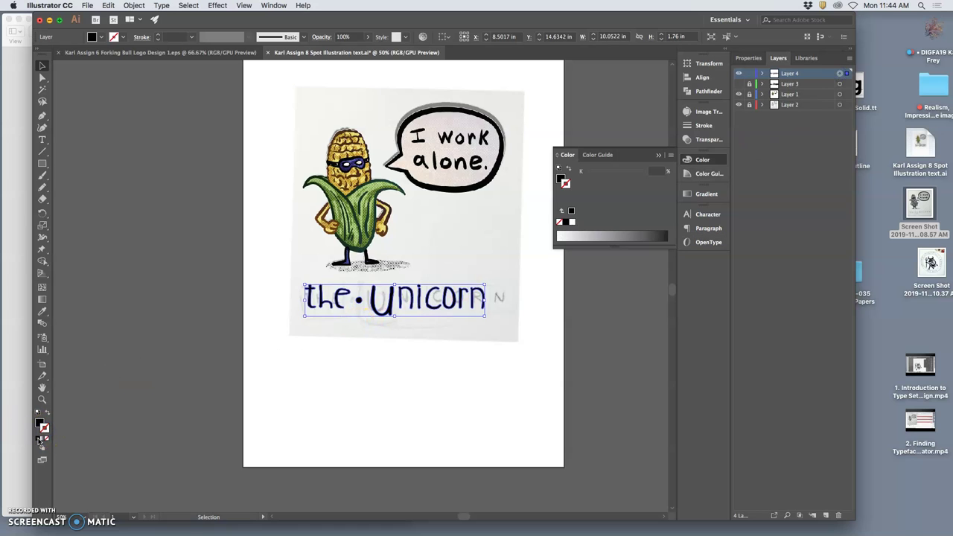
pyautogui.click(38, 438)
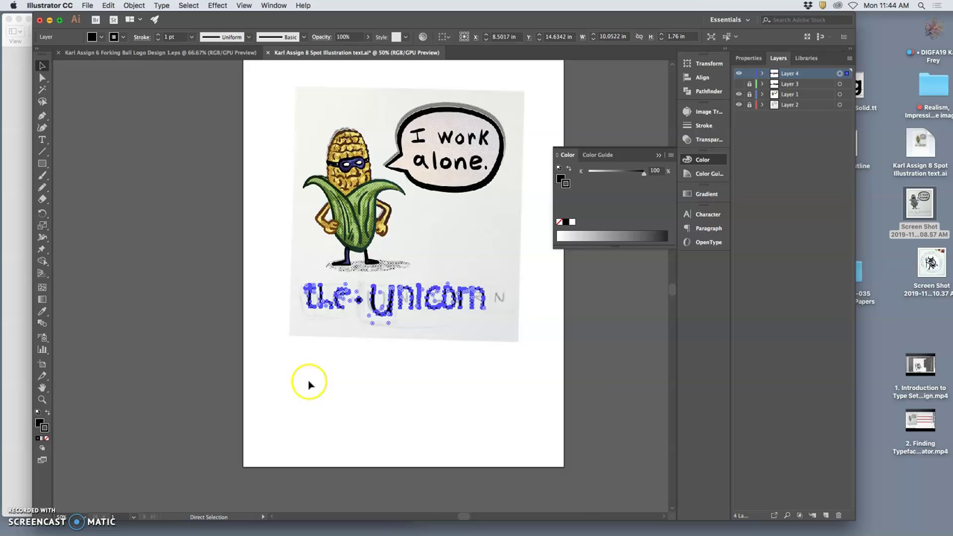
pyautogui.press('super+equal')
pyautogui.press('super+equal')
pyautogui.press('super+equal')
pyautogui.press('super+equal')
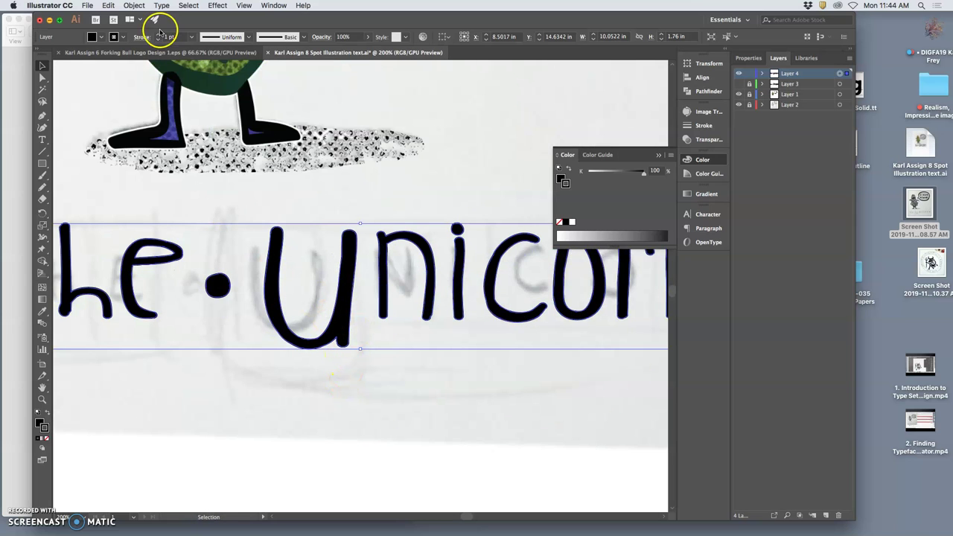
pyautogui.click(158, 34)
pyautogui.click(158, 35)
pyautogui.click(157, 34)
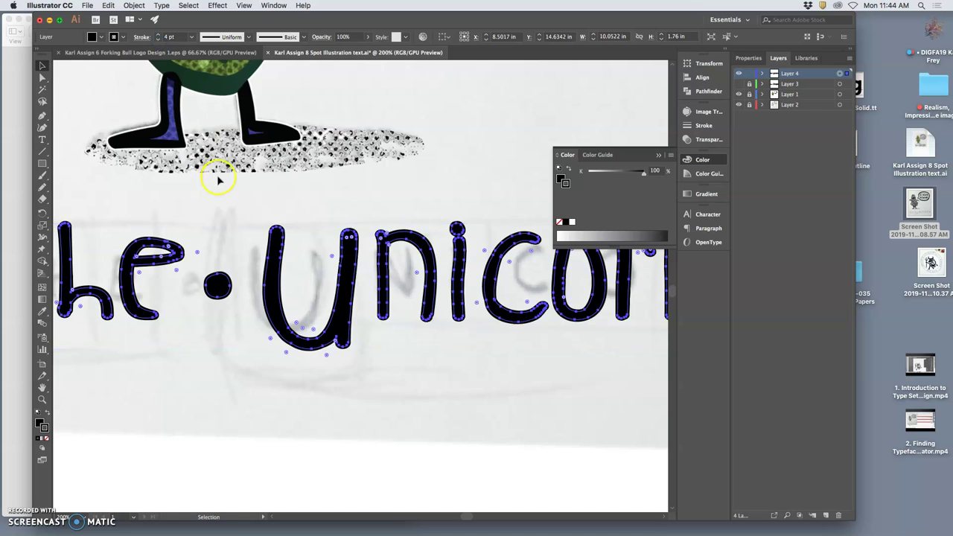
pyautogui.press('super+minus')
pyautogui.press('super+minus')
pyautogui.click(393, 348)
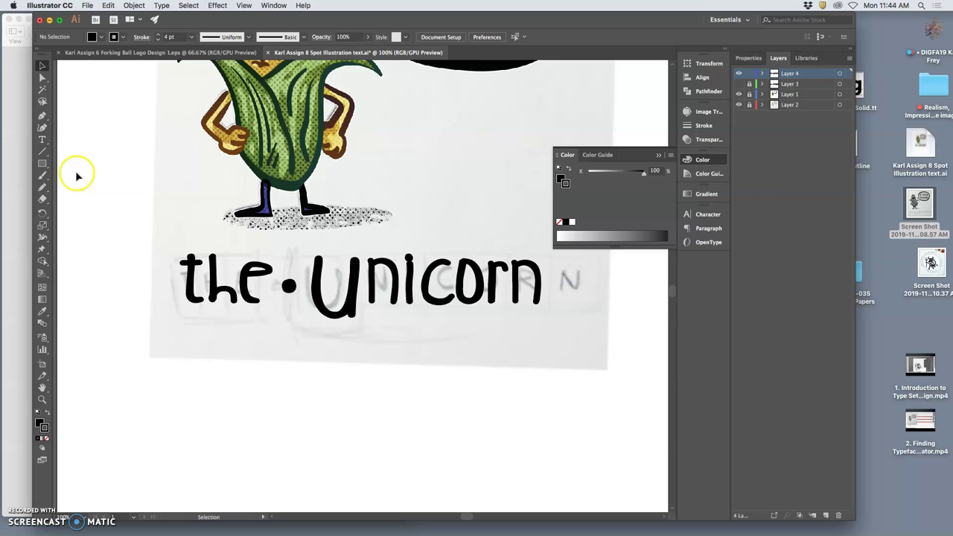
# Step: Zoom in on the i of Unicorn and drag its dot slightly toward the stem
pyautogui.click(42, 79)
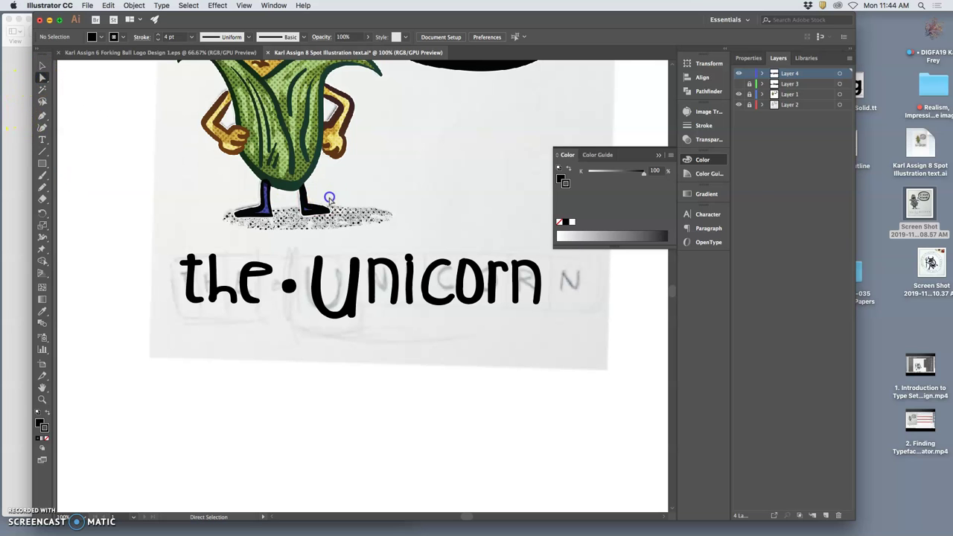
pyautogui.click(408, 256)
pyautogui.click(424, 251)
pyautogui.moveTo(423, 254); pyautogui.dragTo(526, 207)
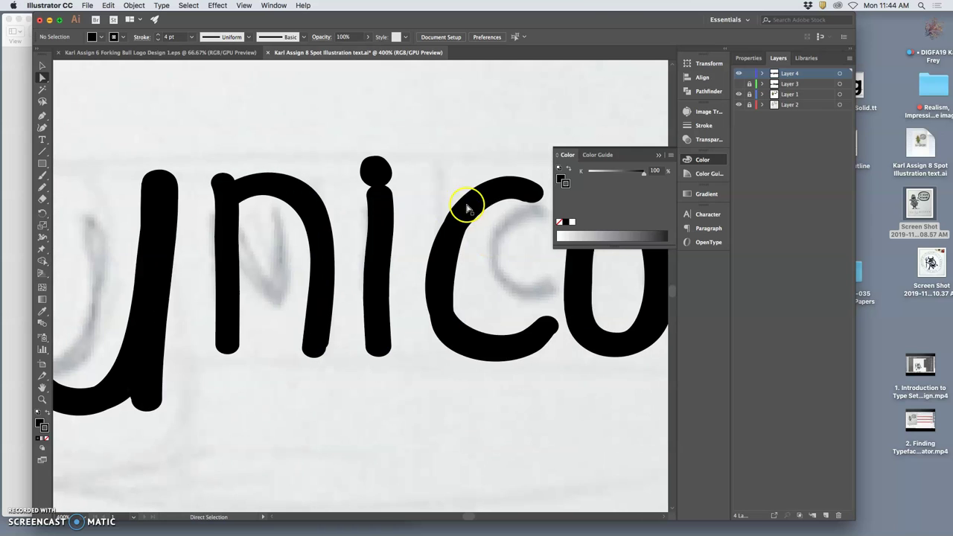
pyautogui.click(386, 171)
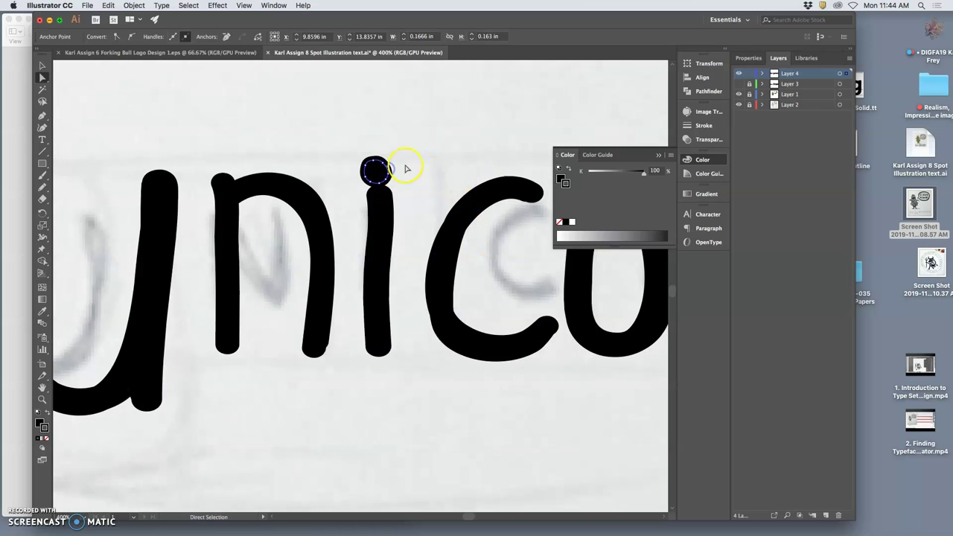
pyautogui.click(42, 66)
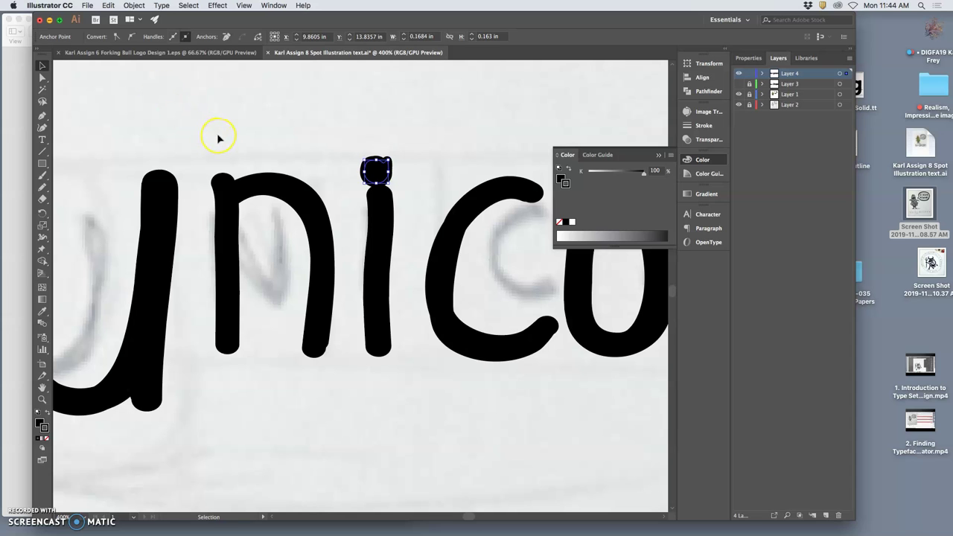
pyautogui.press('v')
pyautogui.moveTo(375, 162); pyautogui.dragTo(374, 164)
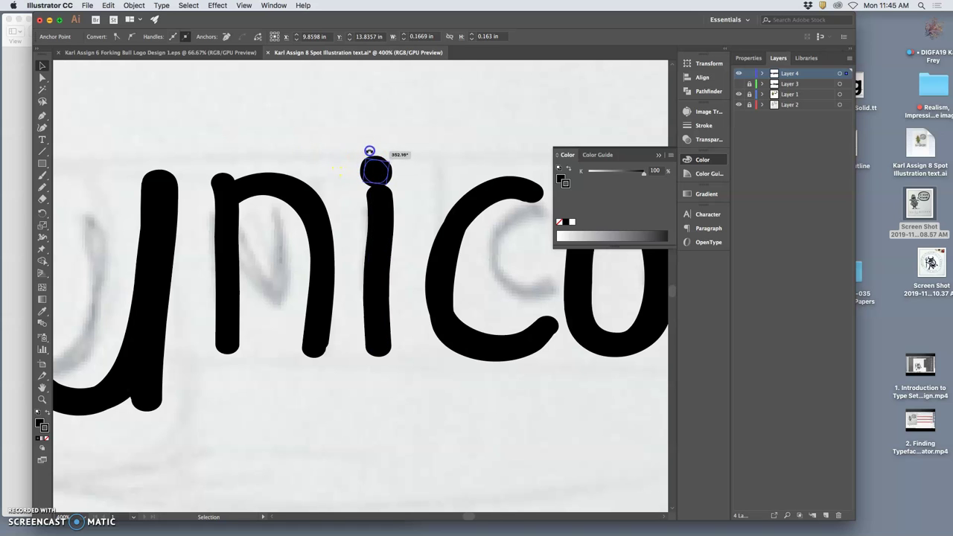
pyautogui.click(408, 171)
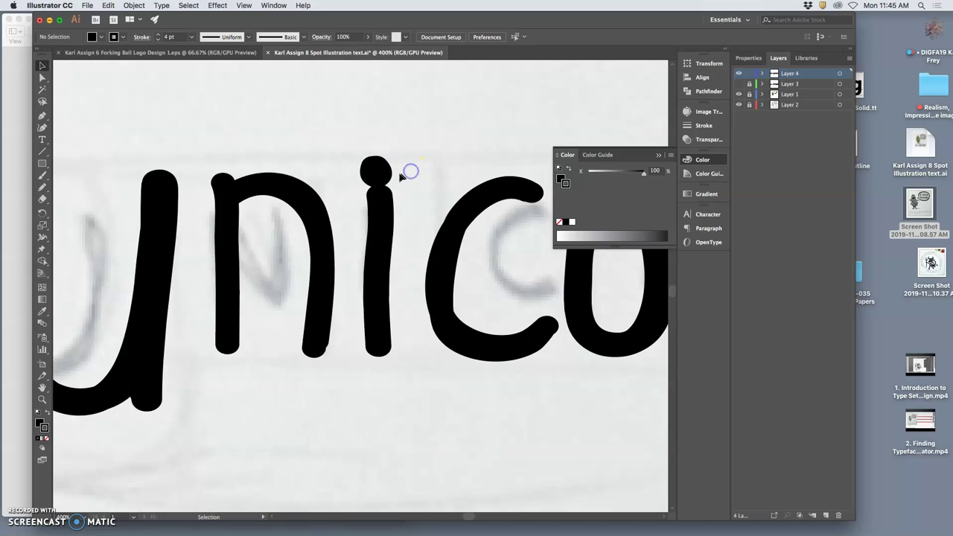
# Step: Try repositioning the i dot again, then undo the change and deselect
pyautogui.moveTo(386, 173); pyautogui.dragTo(392, 160)
pyautogui.click(43, 77)
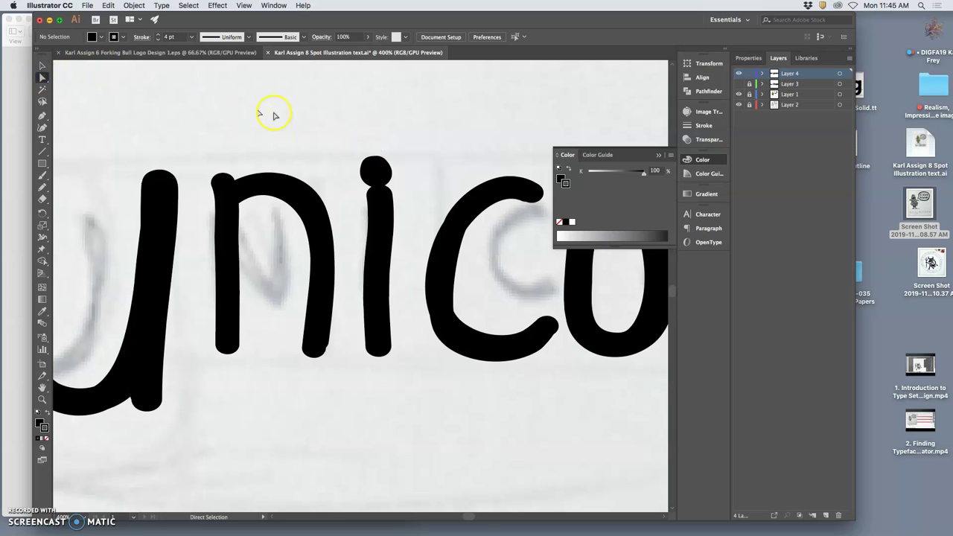
pyautogui.click(370, 172)
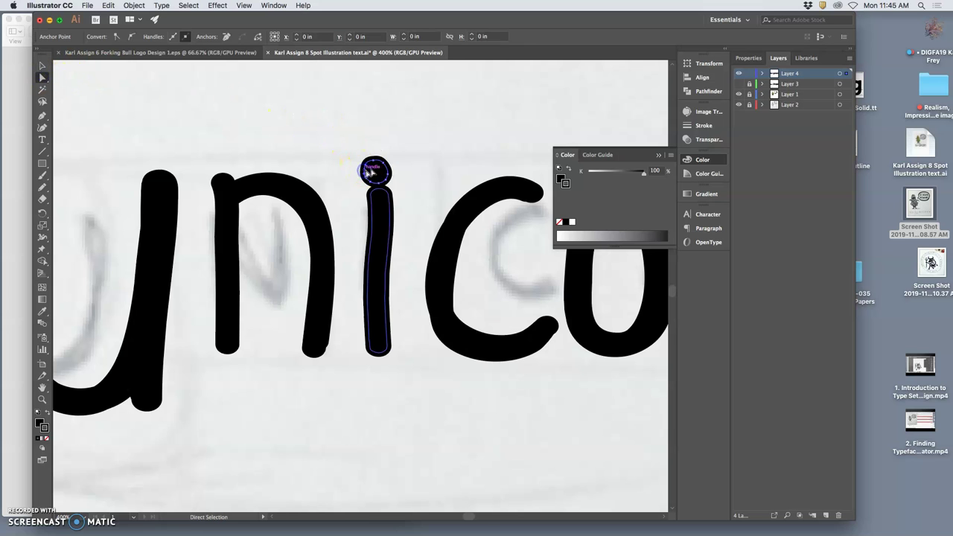
pyautogui.click(42, 65)
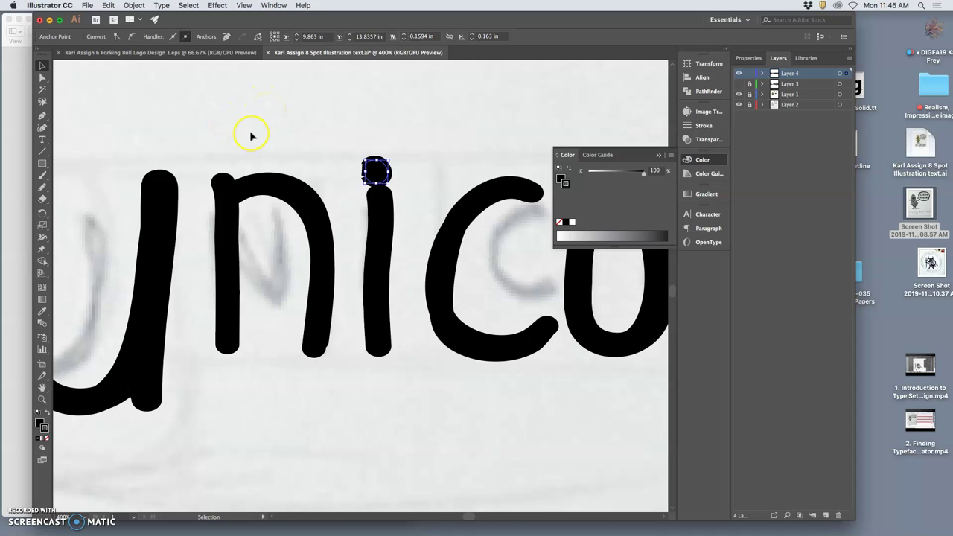
pyautogui.click(314, 141)
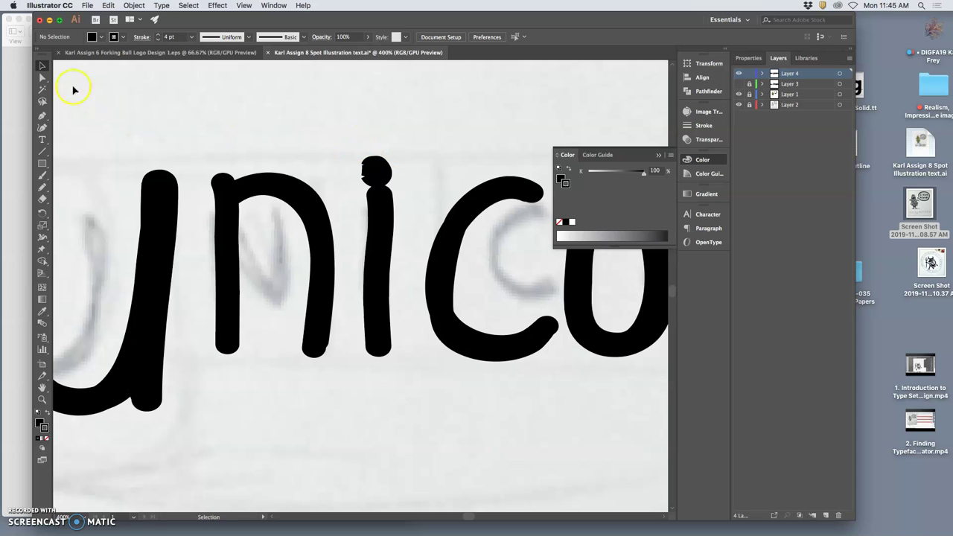
pyautogui.click(43, 78)
pyautogui.press('super+z')
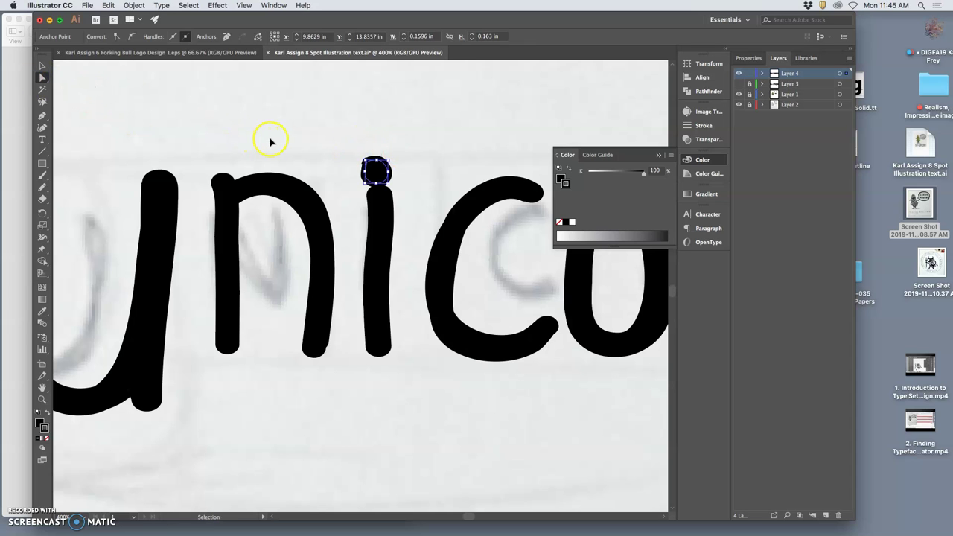
pyautogui.click(262, 137)
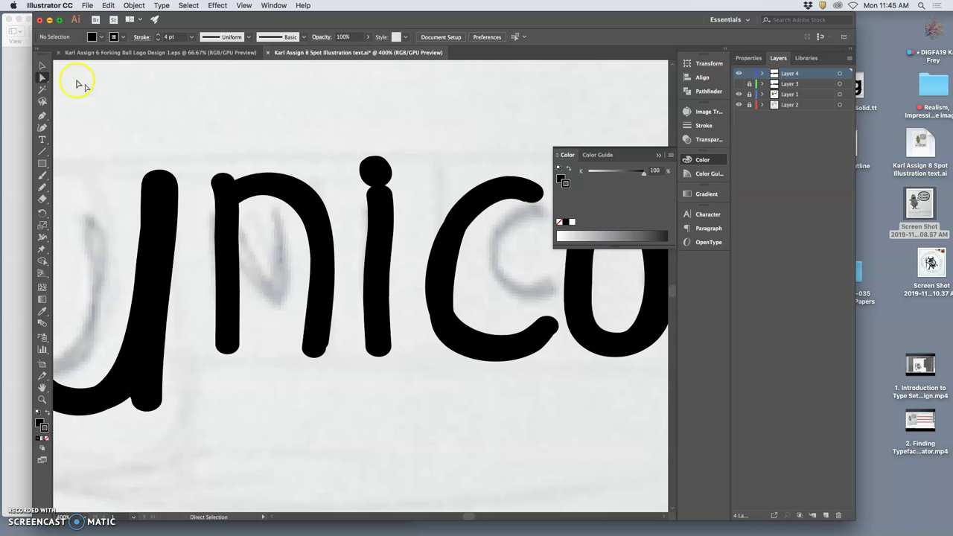
# Step: Lasso-select the i dot, nudge it up one step, and zoom back out
pyautogui.click(43, 101)
pyautogui.moveTo(380, 146)
pyautogui.mouseDown()
pyautogui.moveTo(354, 169)
pyautogui.moveTo(374, 187)
pyautogui.moveTo(395, 185)
pyautogui.moveTo(393, 151)
pyautogui.mouseUp()
pyautogui.click(43, 66)
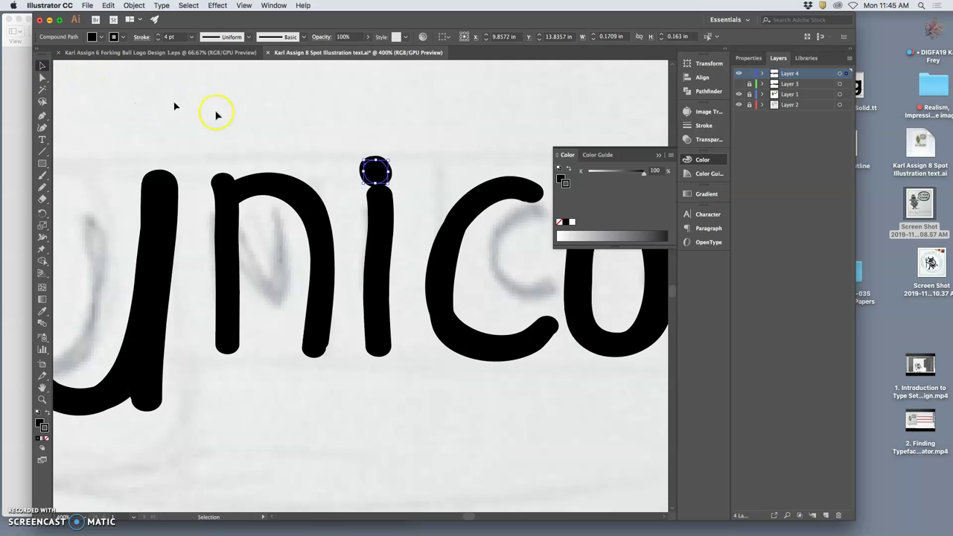
pyautogui.press('Up')
pyautogui.press('Up')
pyautogui.press('Up')
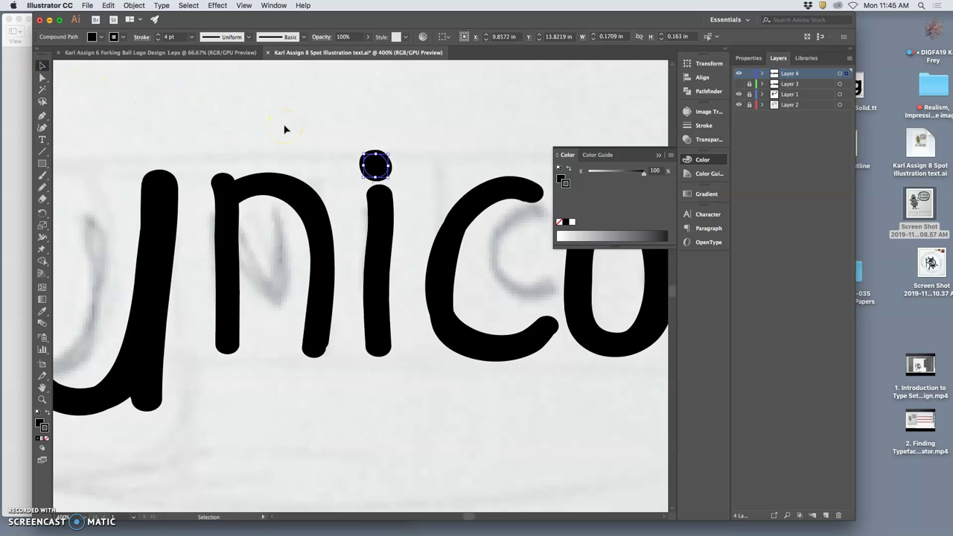
pyautogui.press('super+minus')
pyautogui.press('super+minus')
pyautogui.press('super+minus')
pyautogui.press('super+minus')
pyautogui.press('super+minus')
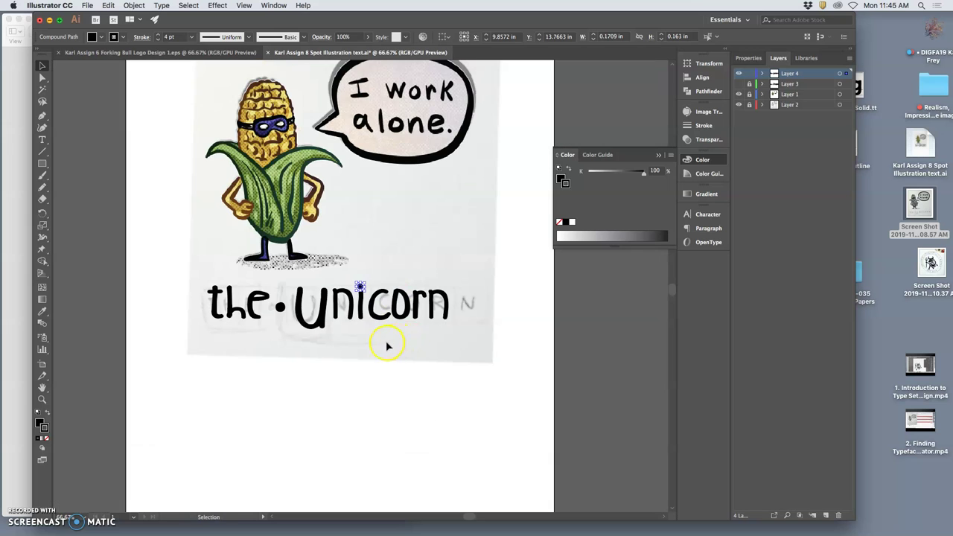
# Step: Zoom in to inspect the 'the' lettering, then zoom back out a little
pyautogui.click(386, 344)
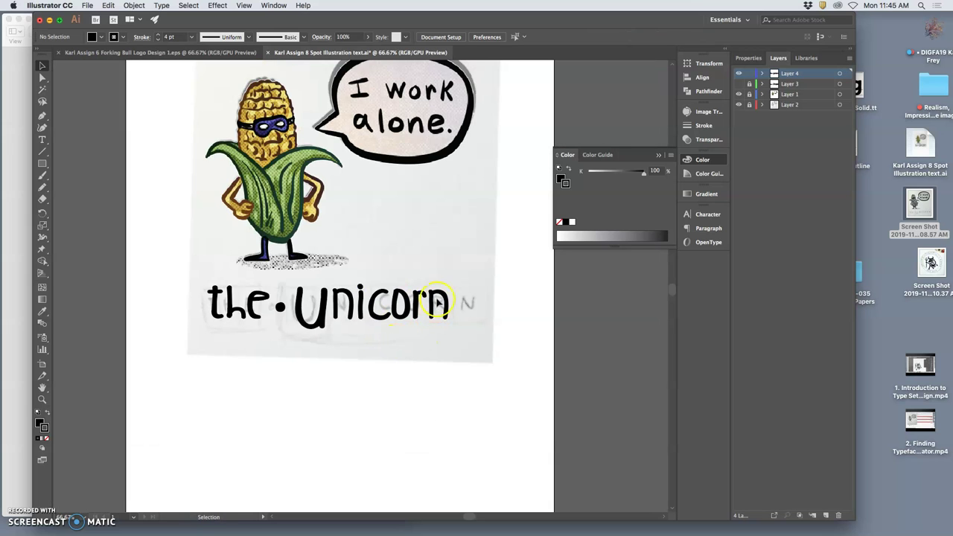
pyautogui.press('super+equal')
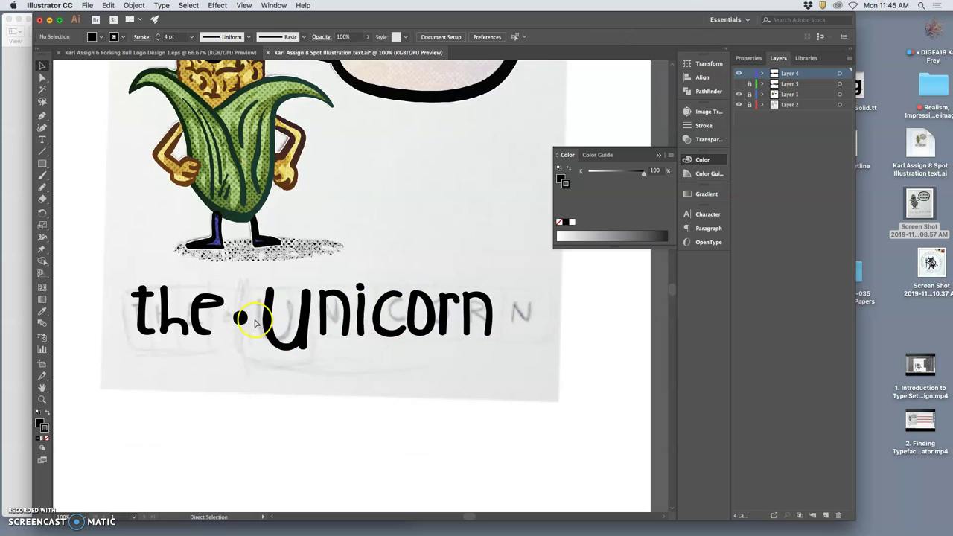
pyautogui.moveTo(254, 321); pyautogui.dragTo(197, 322)
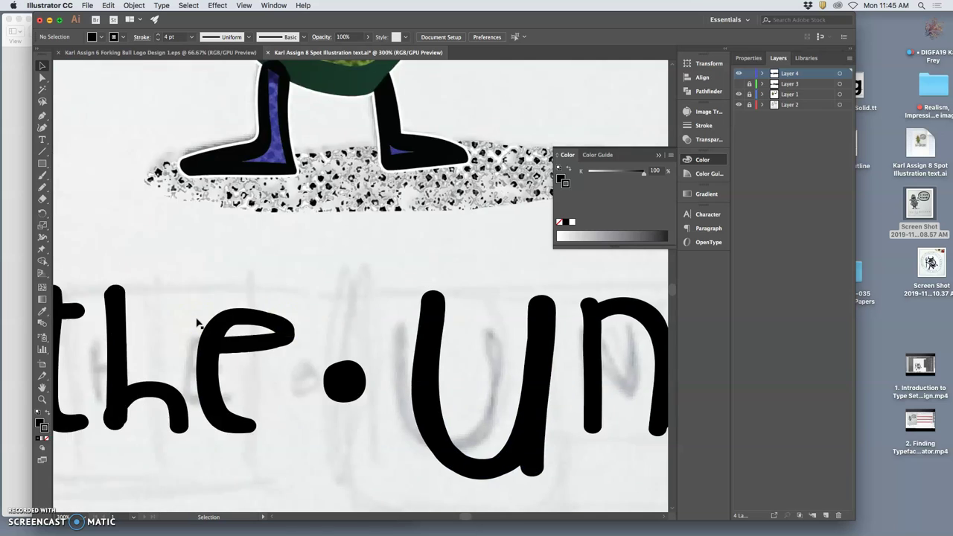
pyautogui.hscroll(-5, 197, 323)
pyautogui.hscroll(2, 198, 324)
pyautogui.click(284, 378)
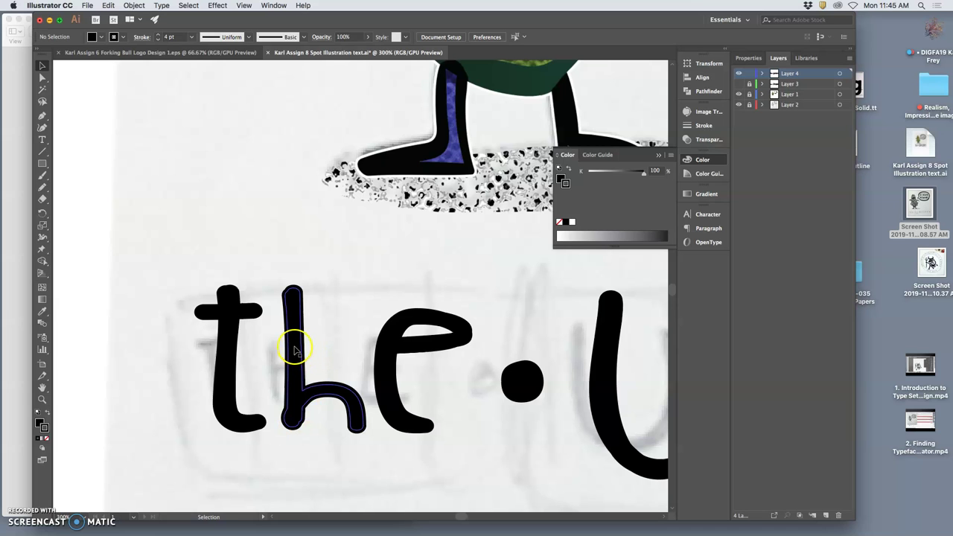
pyautogui.press('super+minus')
# Step: Select all Layer 4 lettering and bring up Object > Path's Outline Stroke command
pyautogui.click(841, 73)
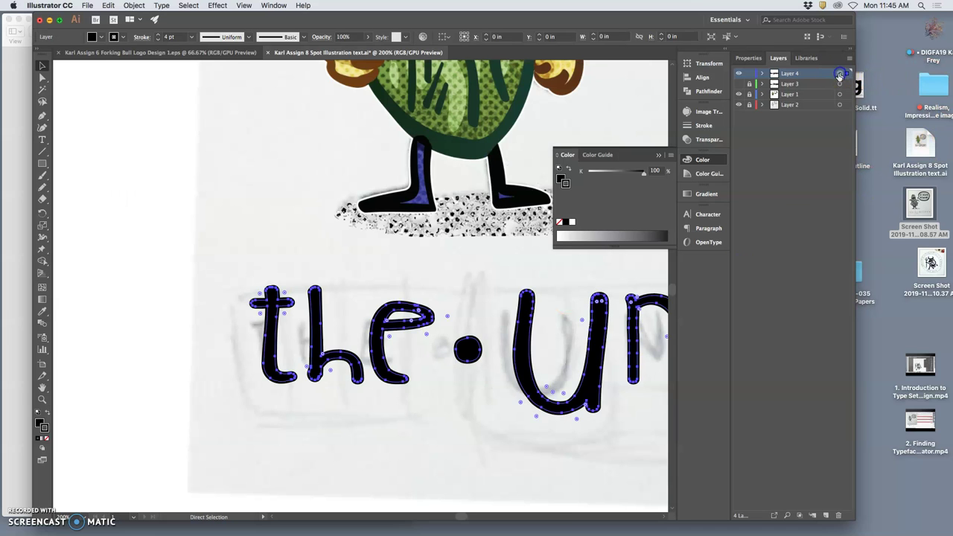
pyautogui.press('v')
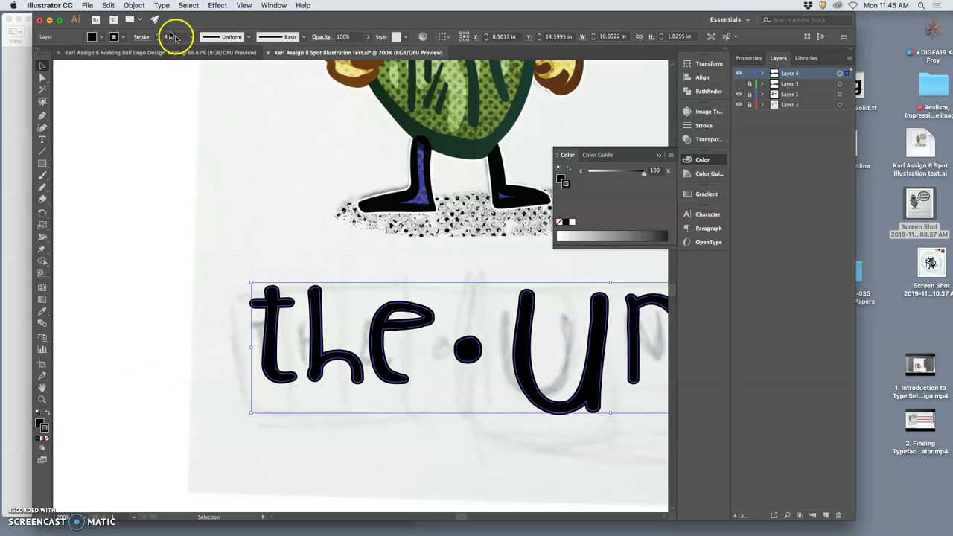
pyautogui.click(134, 6)
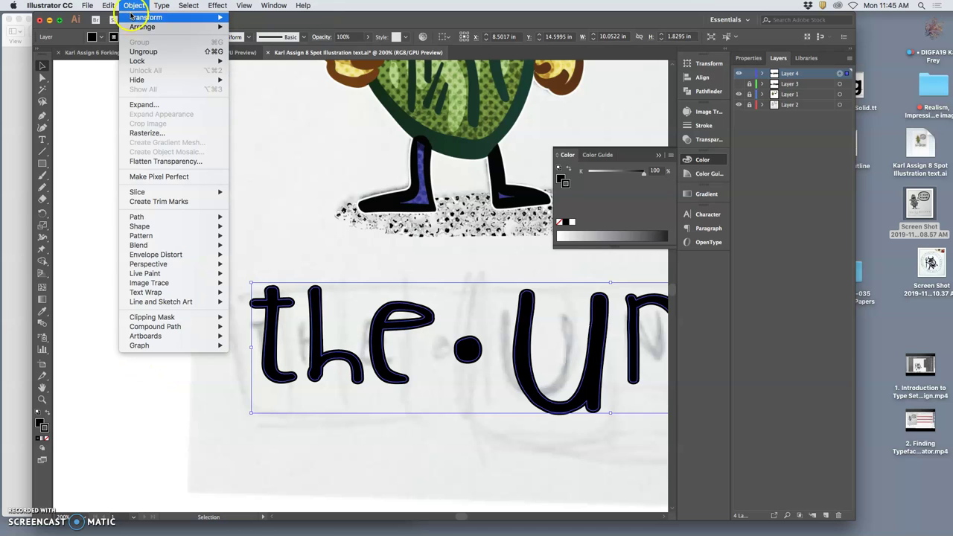
pyautogui.click(111, 6)
pyautogui.moveTo(121, 5)
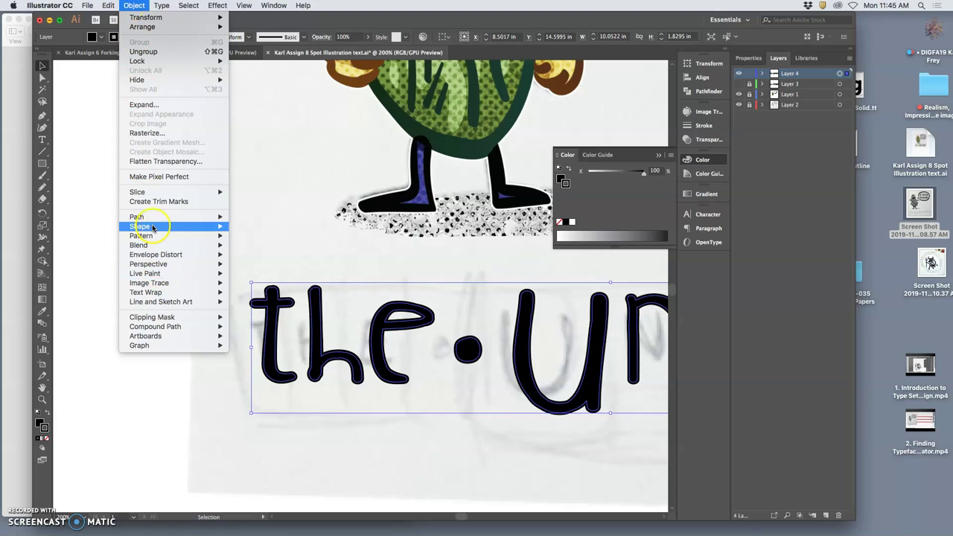
pyautogui.moveTo(171, 217)
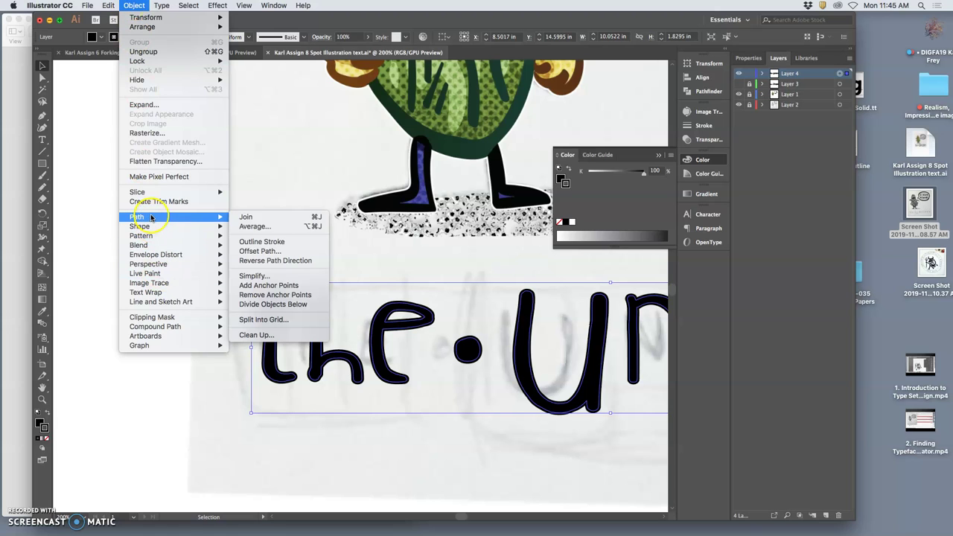
# Step: Outline the lettering strokes and unite them in Pathfinder into solid black shapes
pyautogui.click(271, 242)
pyautogui.click(315, 282)
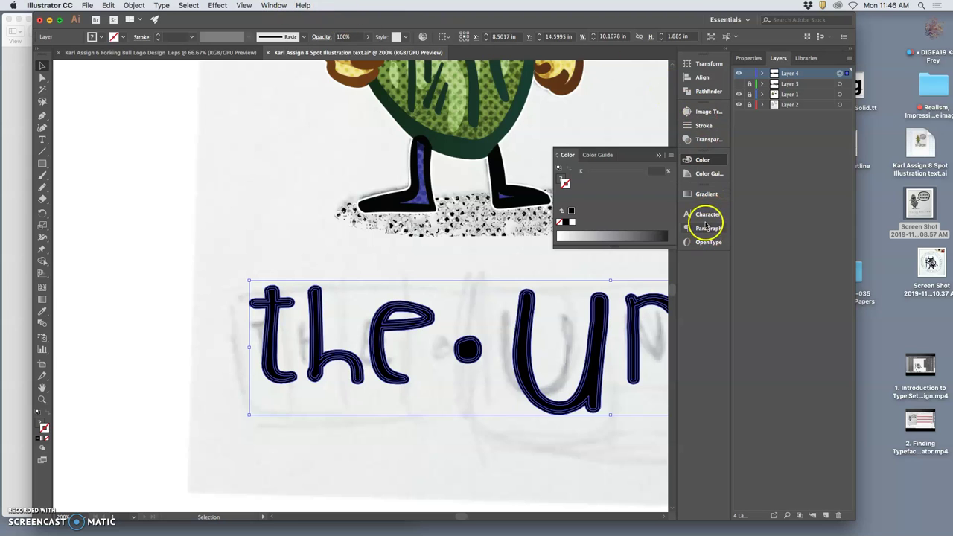
pyautogui.click(699, 92)
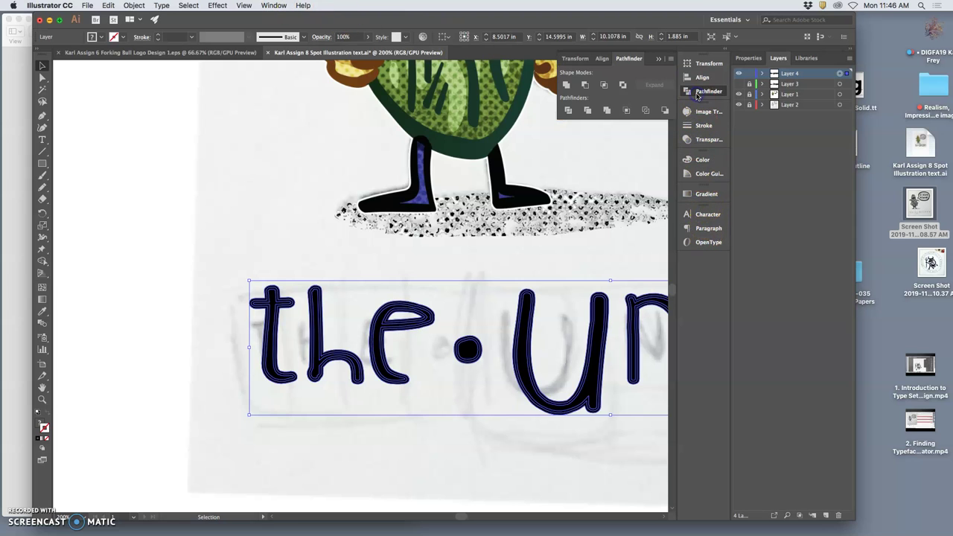
pyautogui.click(567, 85)
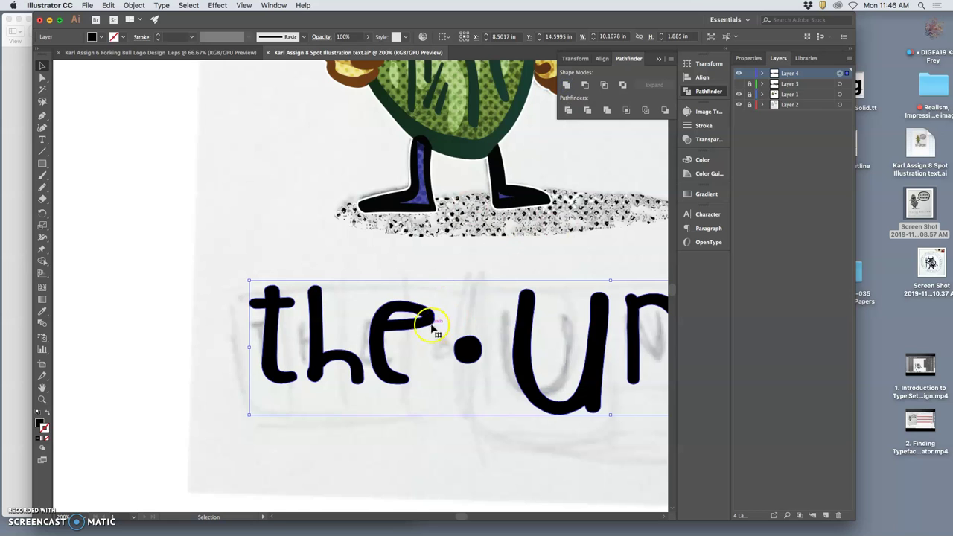
# Step: Deselect the lettering and zoom in to 800% on the i dot
pyautogui.click(351, 258)
pyautogui.hscroll(5, 473, 365)
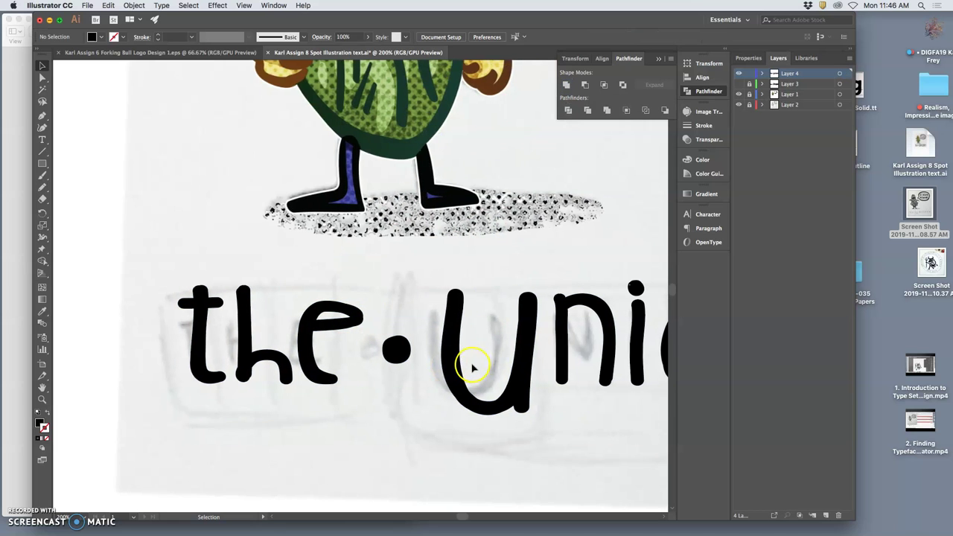
pyautogui.hscroll(15, 472, 366)
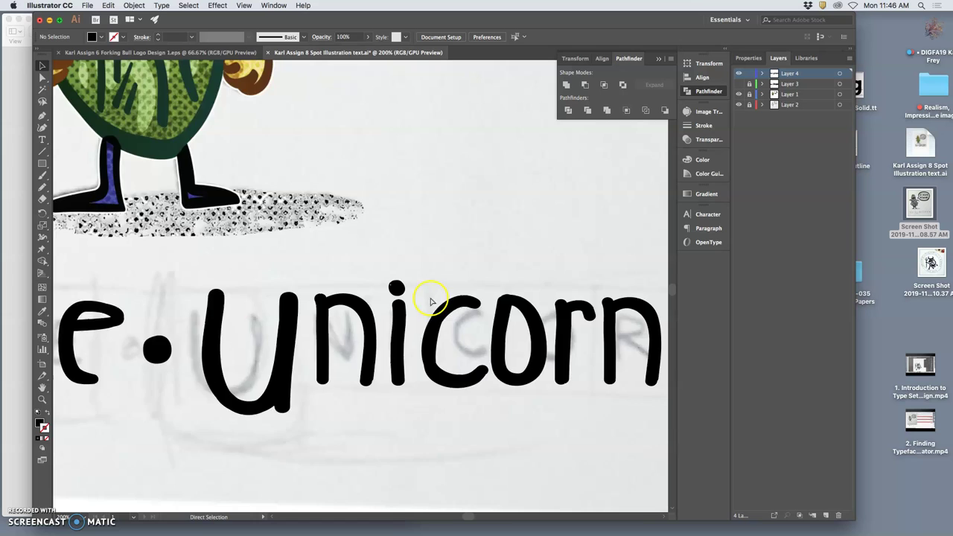
pyautogui.press('super+equal')
pyautogui.press('super+equal')
pyautogui.press('super+equal')
pyautogui.press('super+equal')
pyautogui.hscroll(8, 465, 313)
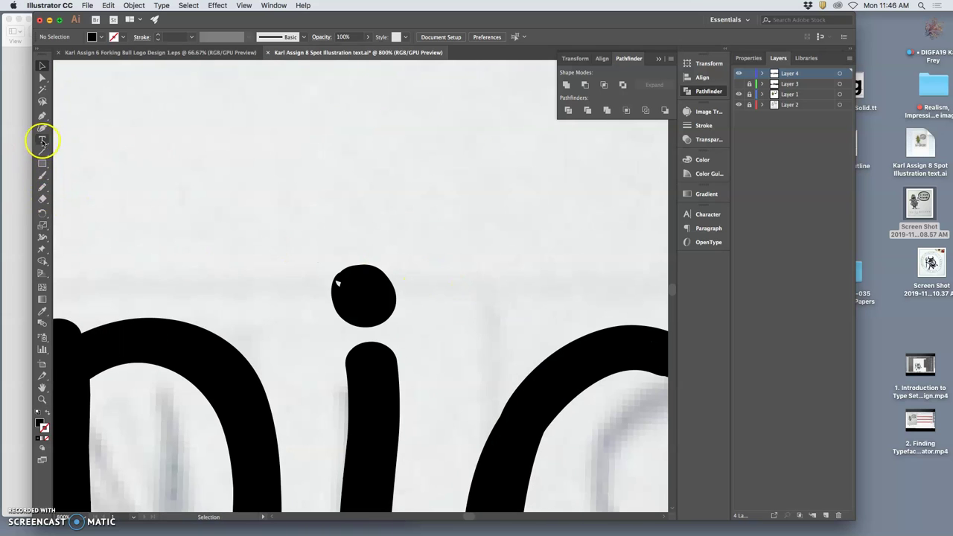
# Step: Paint and redraw the upper-left edge of the i dot with the Blob Brush and Pencil
pyautogui.moveTo(43, 176); pyautogui.dragTo(74, 188)
pyautogui.moveTo(337, 289); pyautogui.dragTo(343, 287)
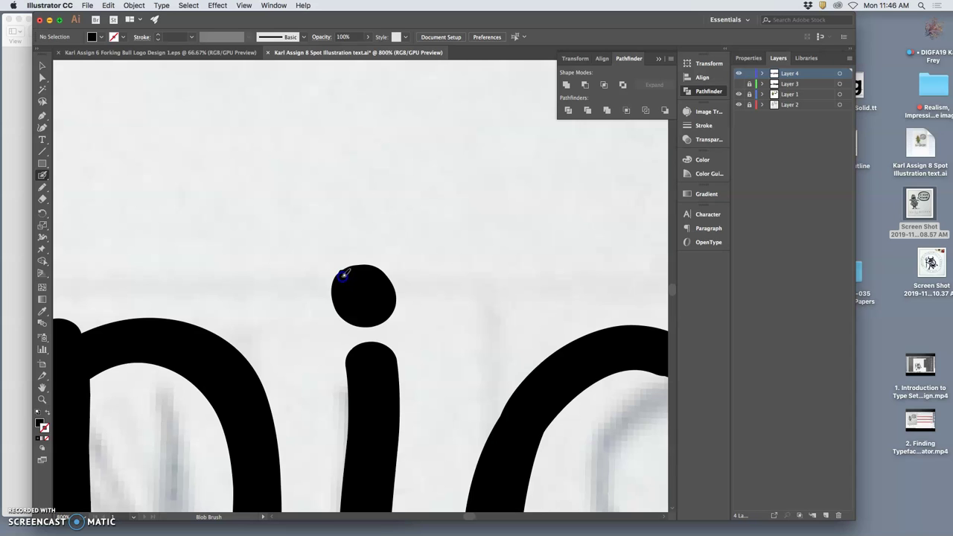
pyautogui.click(43, 187)
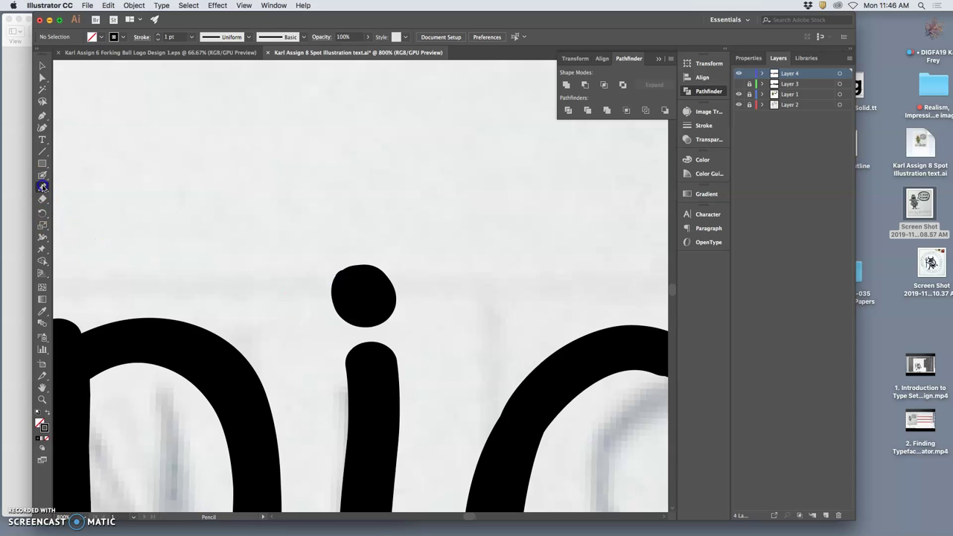
pyautogui.click(361, 295)
pyautogui.press('super+a')
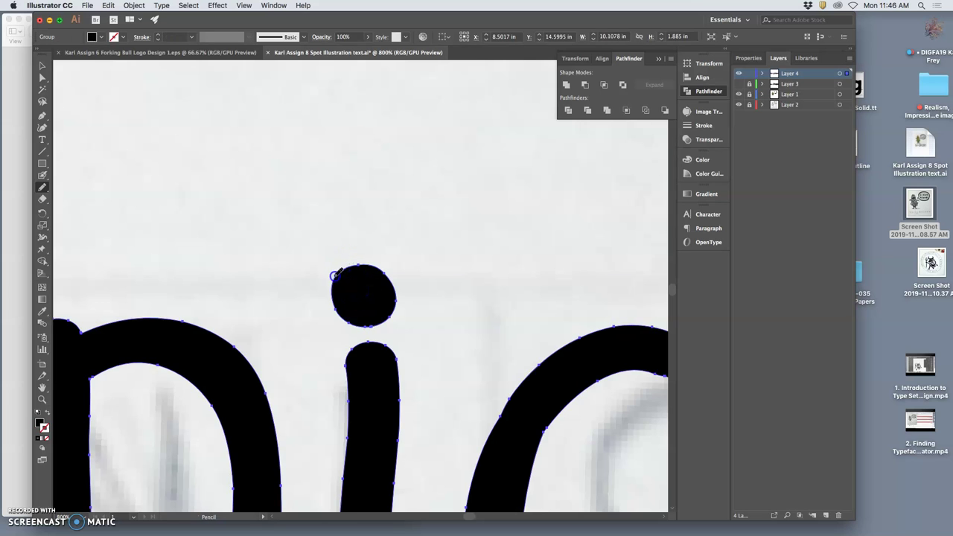
pyautogui.moveTo(336, 275); pyautogui.dragTo(332, 295)
pyautogui.hscroll(-2, 309, 344)
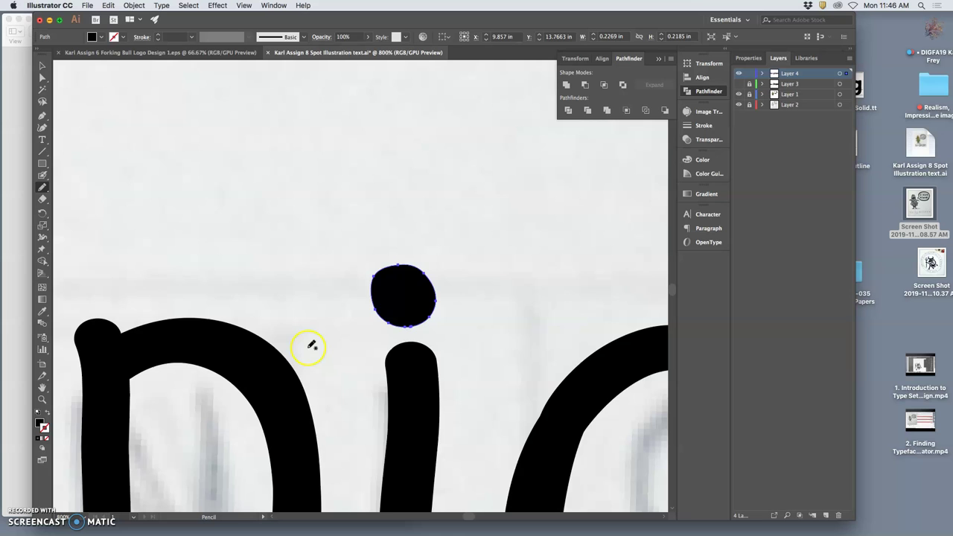
pyautogui.scroll(-10, 309, 344)
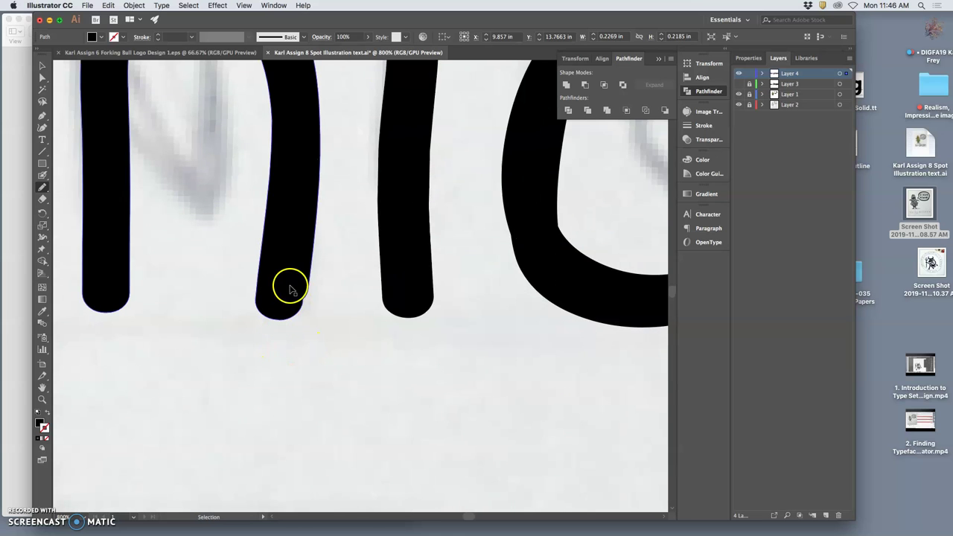
# Step: Redraw the rounded foot of the h stem with the Pencil
pyautogui.press('super+a')
pyautogui.moveTo(303, 300); pyautogui.dragTo(277, 334)
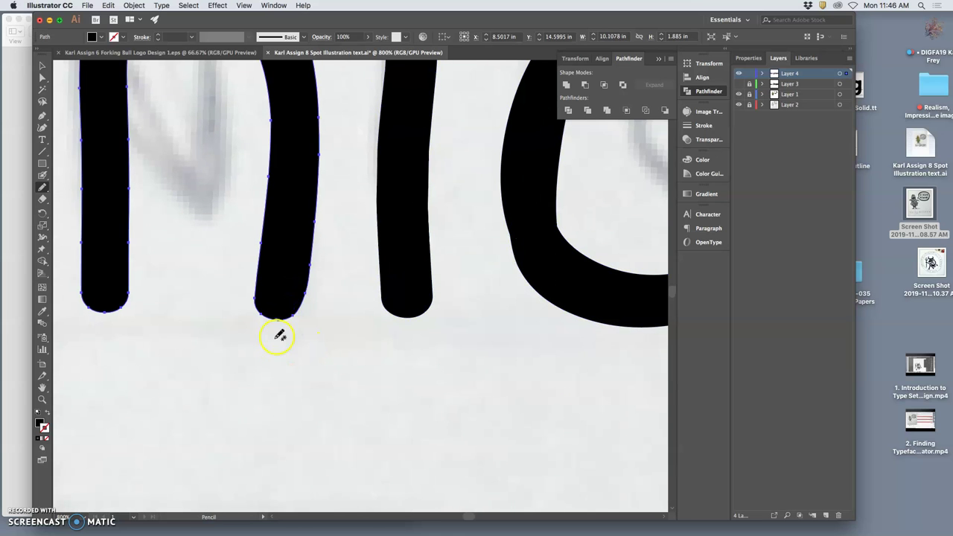
pyautogui.scroll(5, 257, 337)
pyautogui.hscroll(-15, 257, 337)
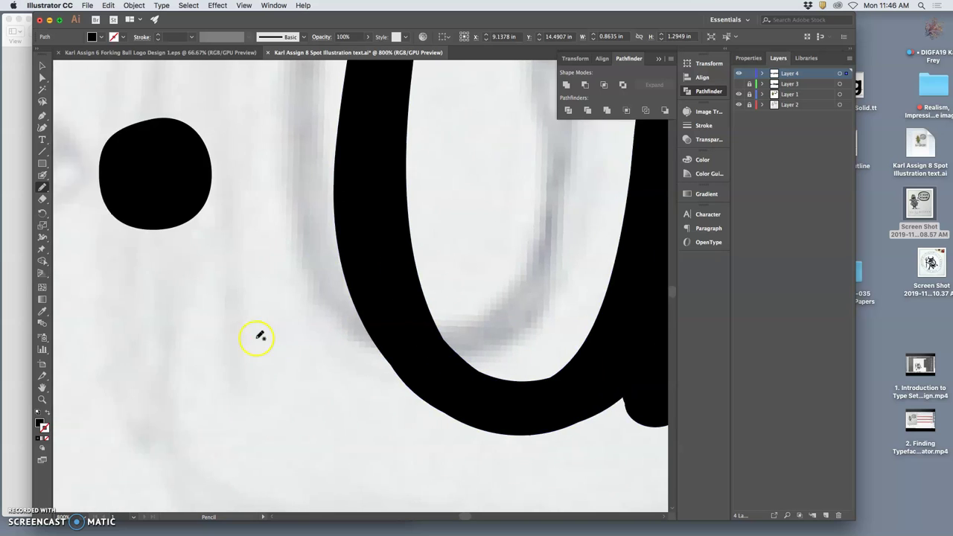
pyautogui.keyDown('super'); pyautogui.click(315, 276); pyautogui.keyUp('super')
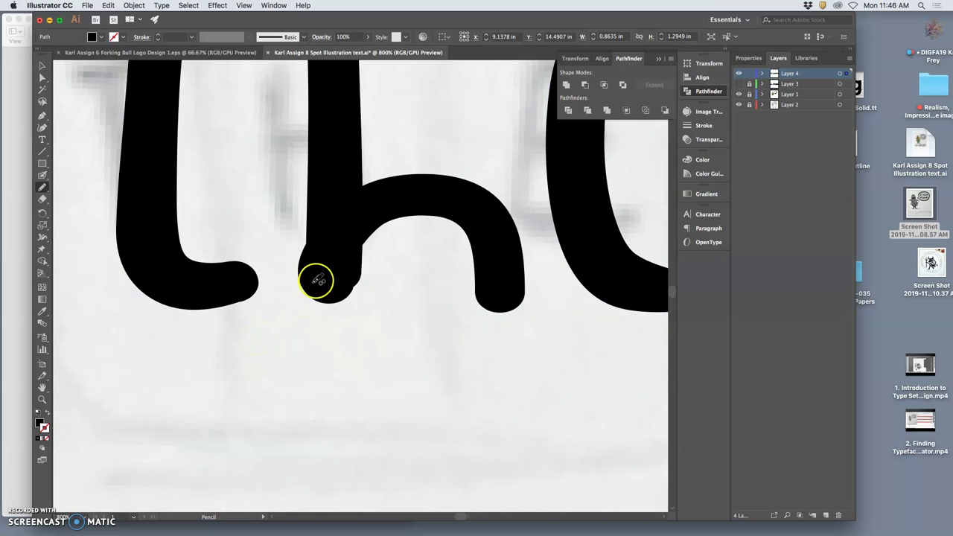
pyautogui.click(309, 240)
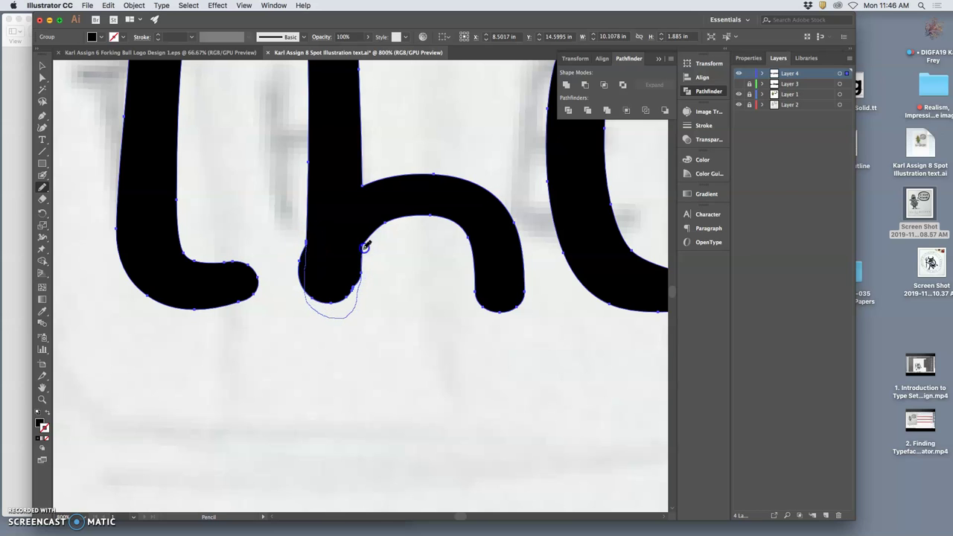
pyautogui.moveTo(372, 235); pyautogui.dragTo(373, 237)
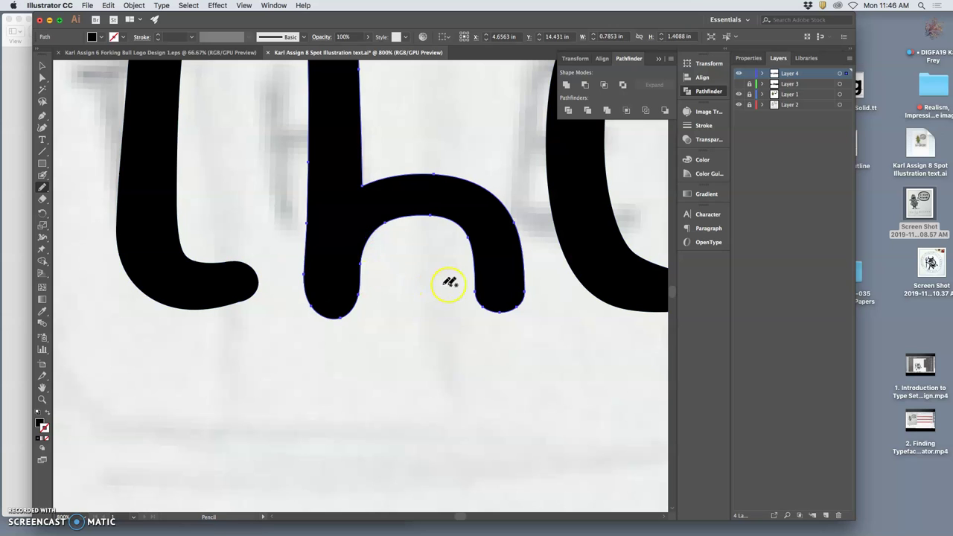
# Step: Redraw the top of the t into a smoother, rounder curve, then select the c
pyautogui.scroll(5, 480, 295)
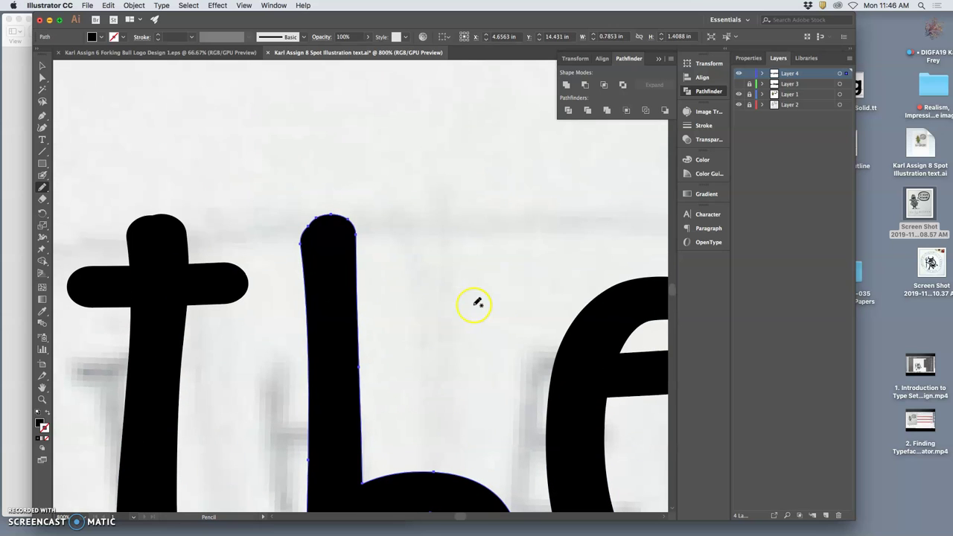
pyautogui.keyDown('super'); pyautogui.click(159, 245); pyautogui.keyUp('super')
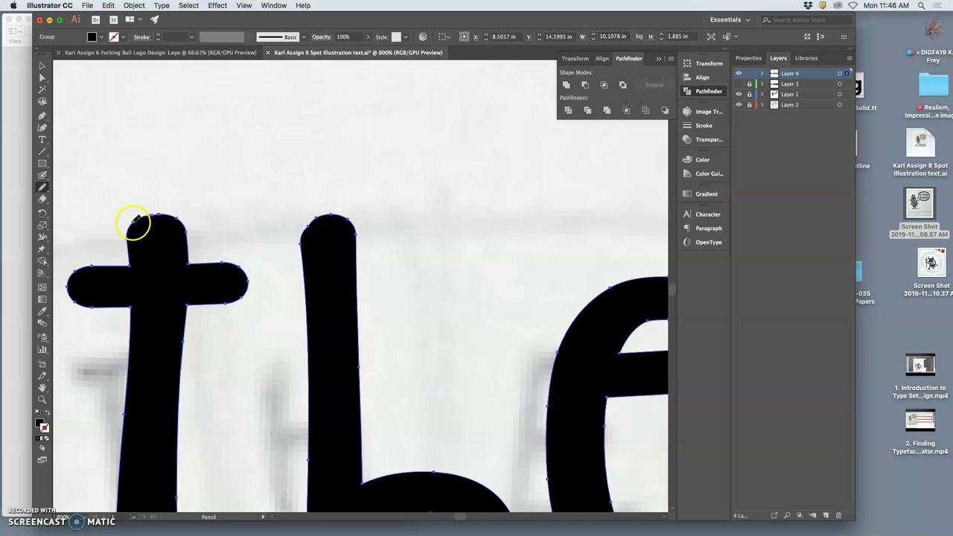
pyautogui.moveTo(178, 214); pyautogui.dragTo(192, 224)
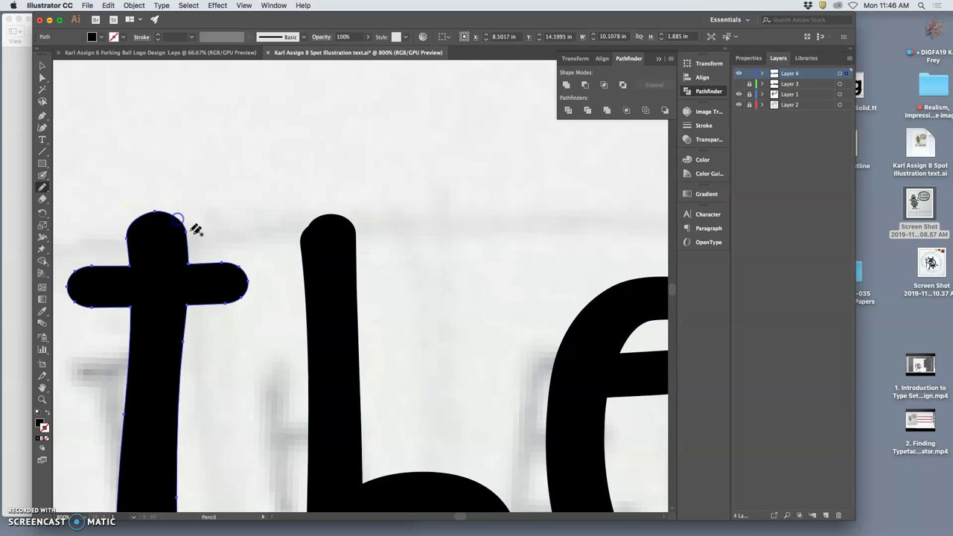
pyautogui.hscroll(5, 277, 298)
pyautogui.hscroll(15, 277, 292)
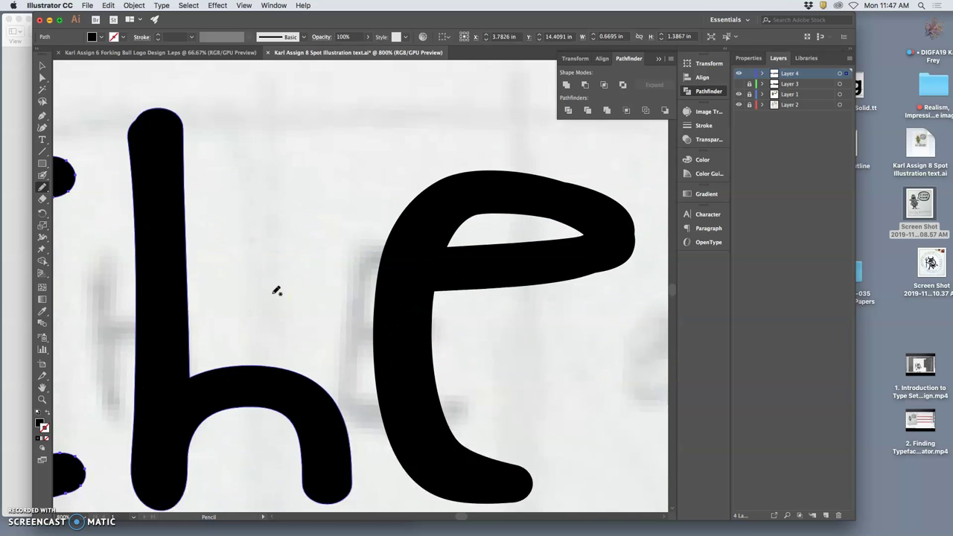
pyautogui.hscroll(15, 277, 291)
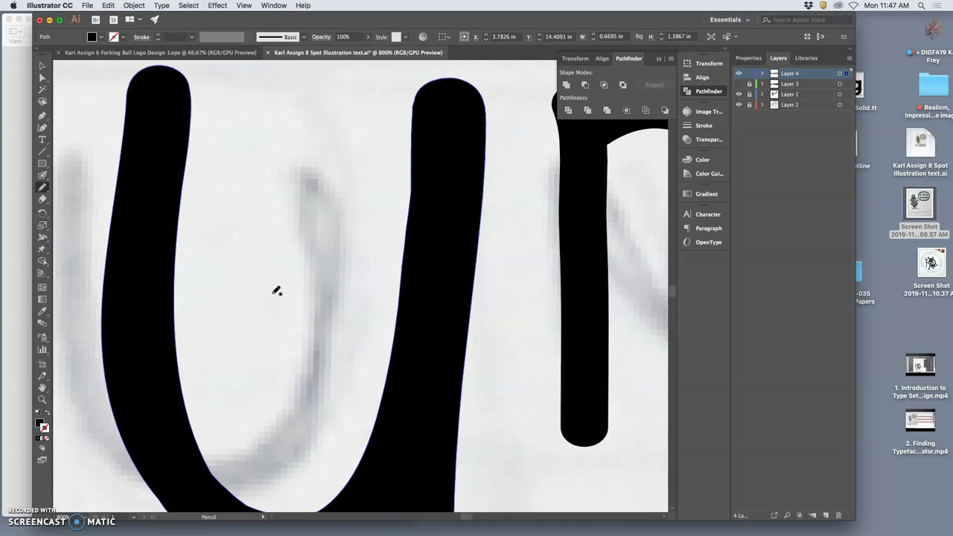
pyautogui.hscroll(8, 275, 293)
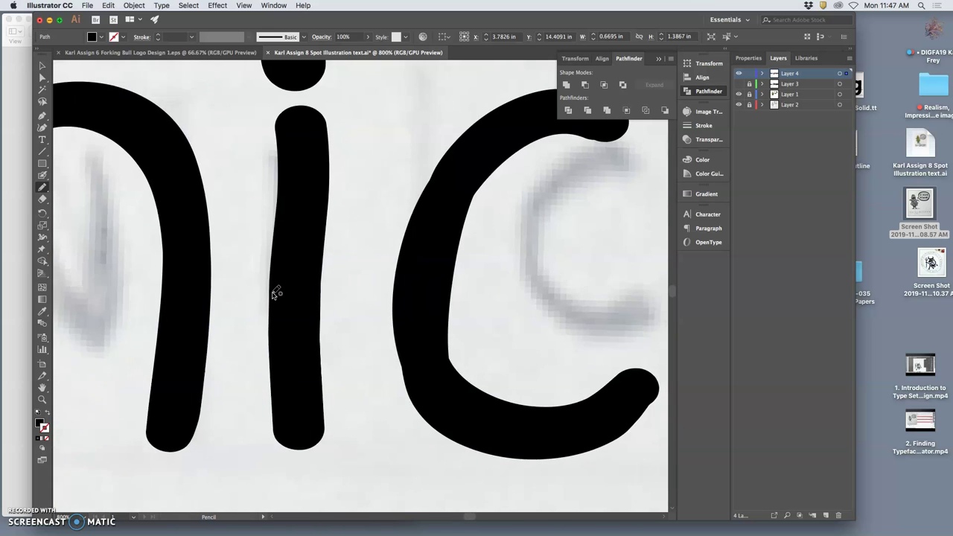
pyautogui.hscroll(4, 277, 292)
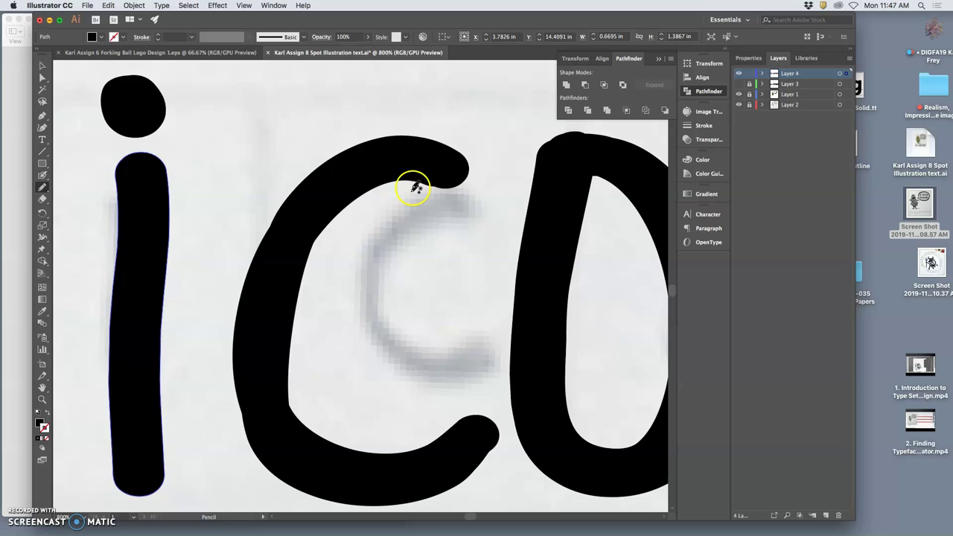
pyautogui.press('super+a')
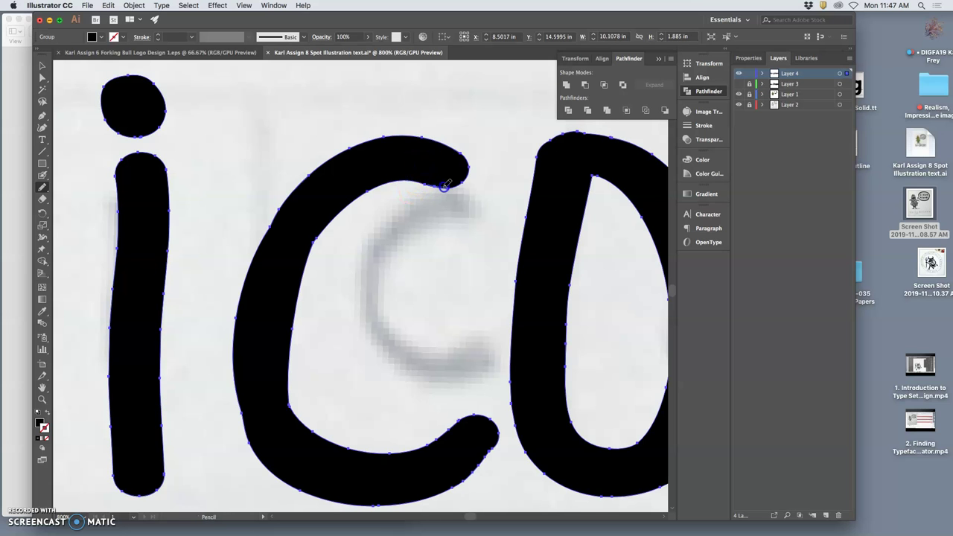
pyautogui.keyDown('super'); pyautogui.click(444, 186); pyautogui.keyUp('super')
# Step: Undo an accidental delete of the o, reselect it and redraw its inner top edge
pyautogui.hscroll(8, 426, 255)
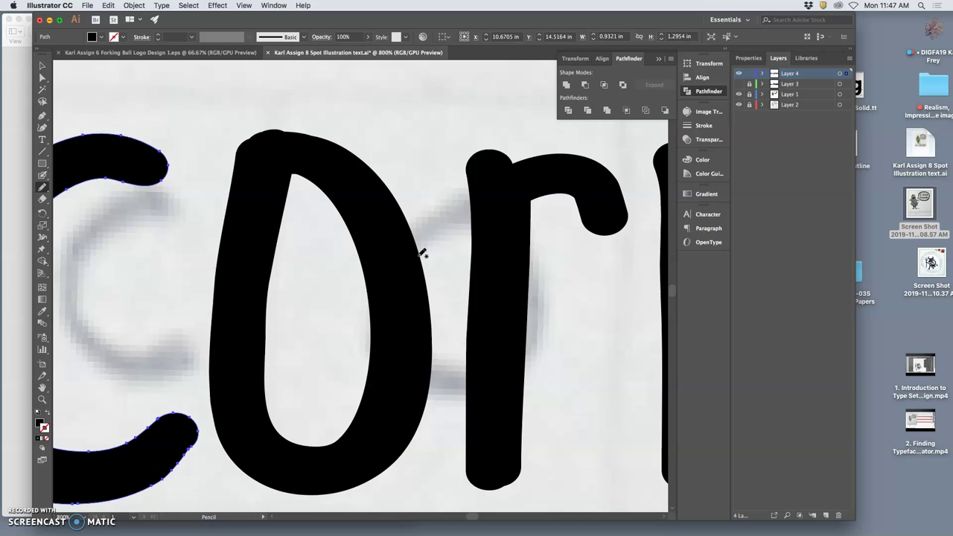
pyautogui.keyDown('shift'); pyautogui.keyDown('super'); pyautogui.click(351, 187); pyautogui.keyUp('super'); pyautogui.keyUp('shift')
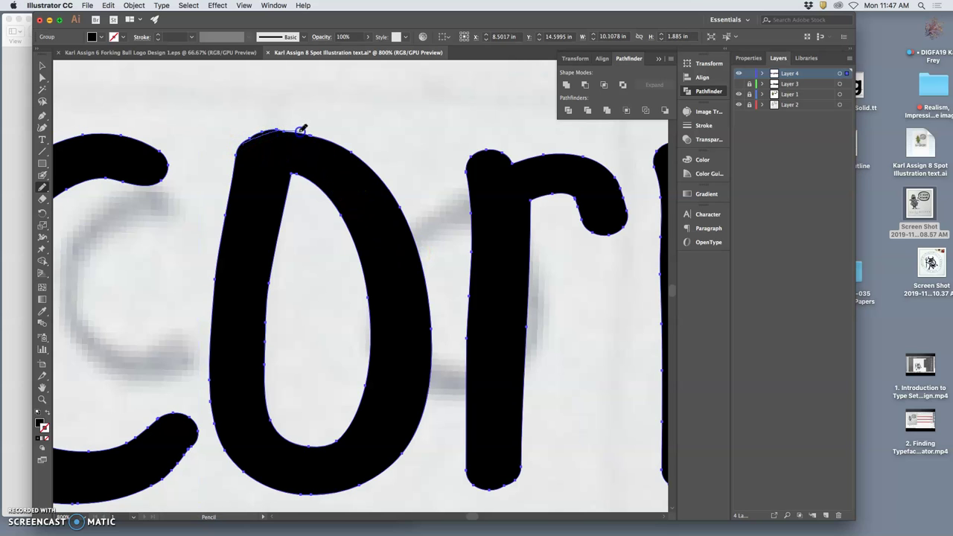
pyautogui.keyDown('super'); pyautogui.click(347, 185); pyautogui.keyUp('super')
pyautogui.press('Delete')
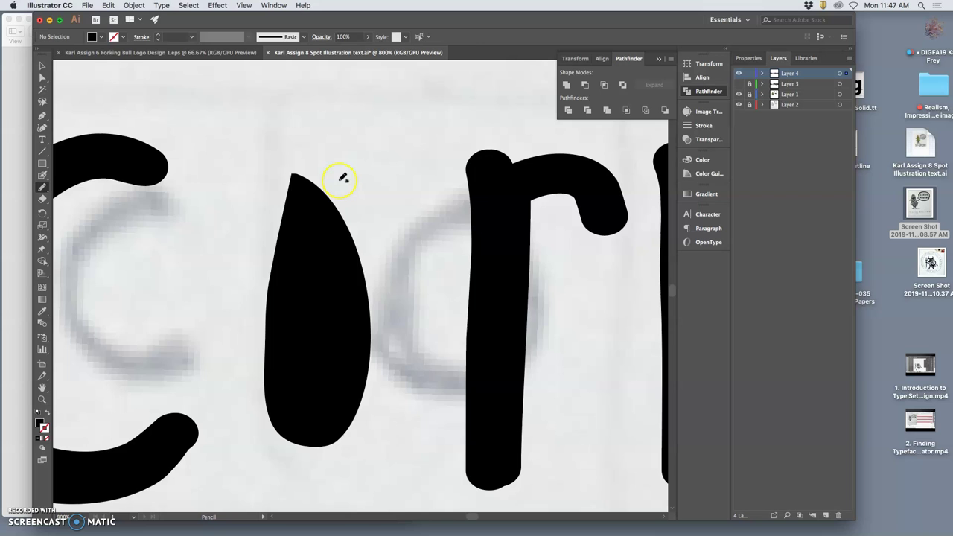
pyautogui.press('super+z')
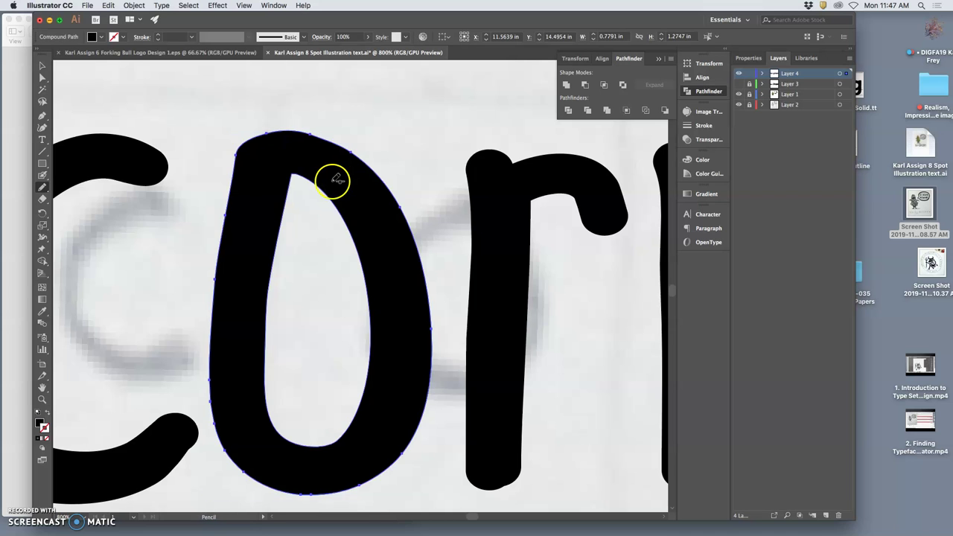
pyautogui.keyDown('super'); pyautogui.click(336, 179); pyautogui.keyUp('super')
pyautogui.keyDown('shift'); pyautogui.keyDown('super'); pyautogui.click(328, 185); pyautogui.keyUp('super'); pyautogui.keyUp('shift')
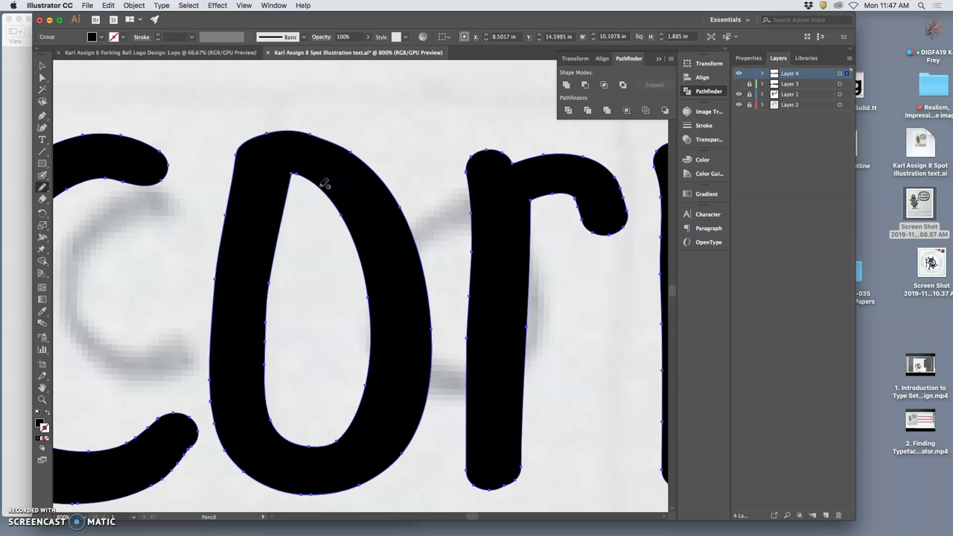
pyautogui.keyDown('super'); pyautogui.click(285, 215); pyautogui.keyUp('super')
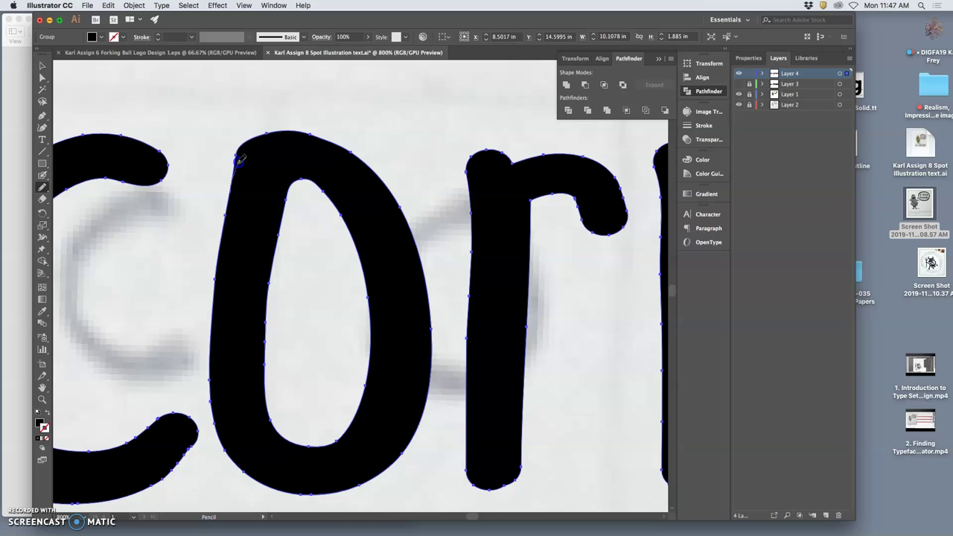
pyautogui.moveTo(264, 132); pyautogui.dragTo(265, 132)
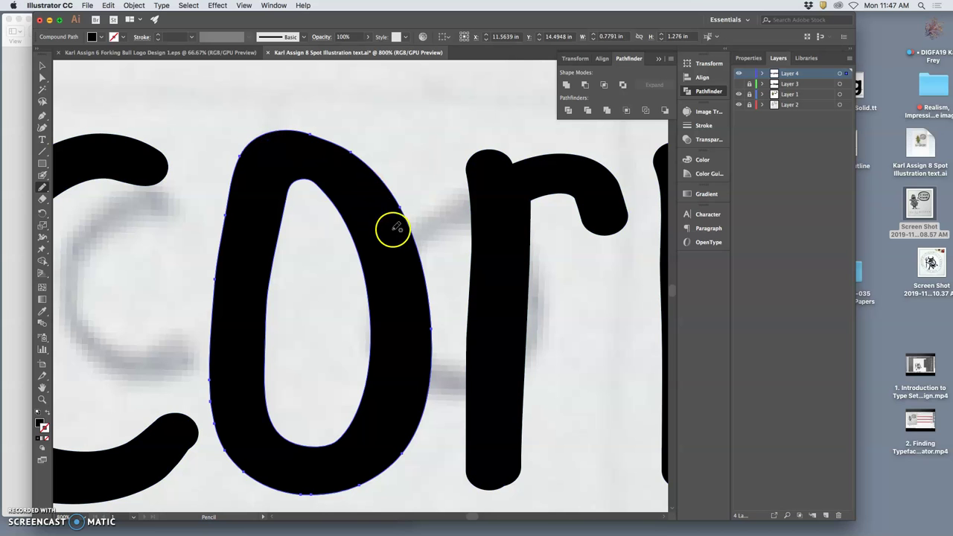
# Step: Redraw the foot of the n's right leg with a smoother outer edge
pyautogui.hscroll(3, 395, 251)
pyautogui.hscroll(10, 395, 251)
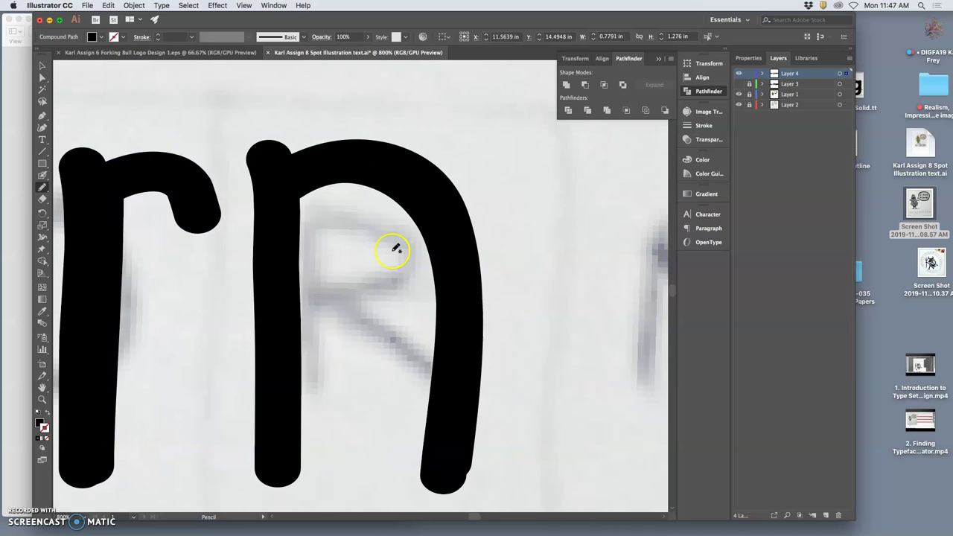
pyautogui.keyDown('super'); pyautogui.click(451, 374); pyautogui.keyUp('super')
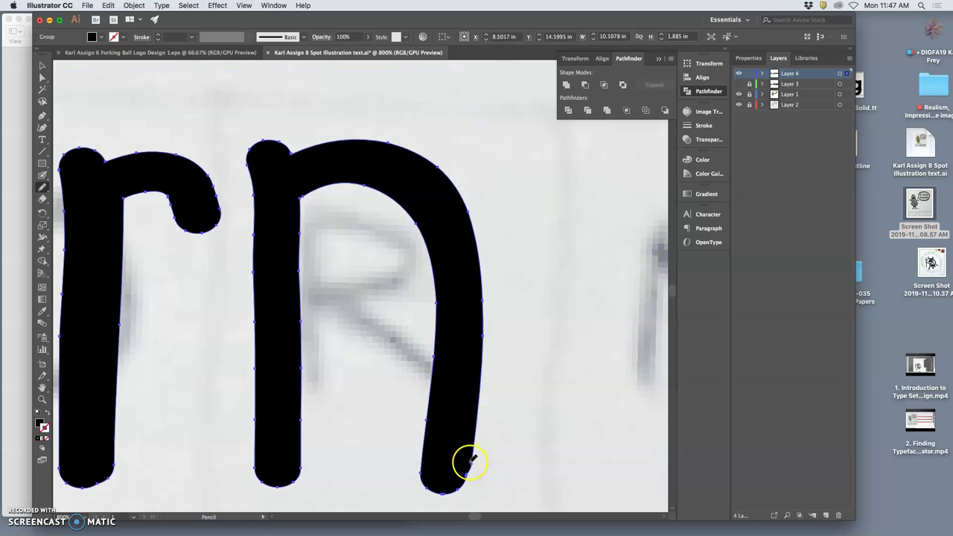
pyautogui.moveTo(461, 488); pyautogui.dragTo(456, 492)
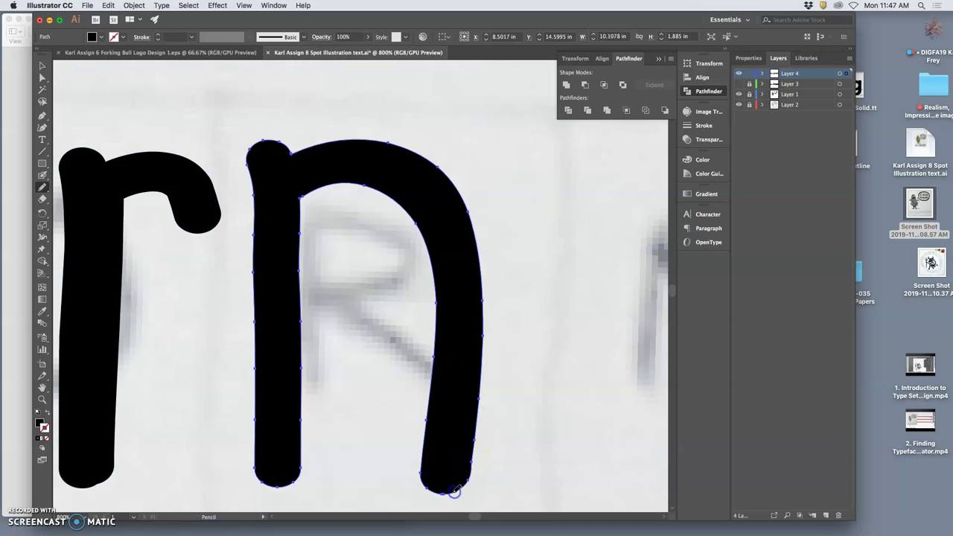
# Step: Redraw the inner left edge of the final n's stem straighter, then zoom back out
pyautogui.press('super+minus')
pyautogui.press('super+minus')
pyautogui.press('super+minus')
pyautogui.press('super+minus')
pyautogui.press('super+minus')
pyautogui.press('super+minus')
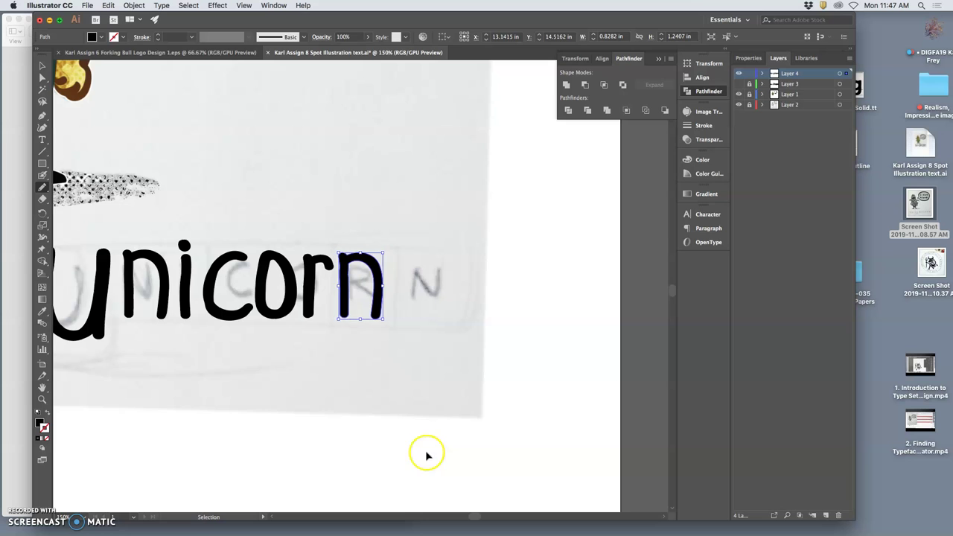
pyautogui.press('super+equal')
pyautogui.press('super+equal')
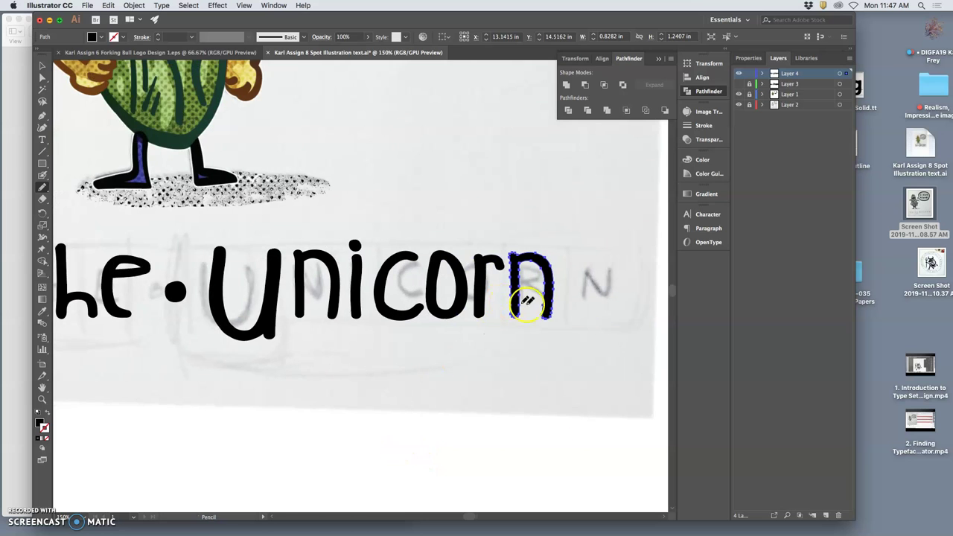
pyautogui.hscroll(-5, 510, 312)
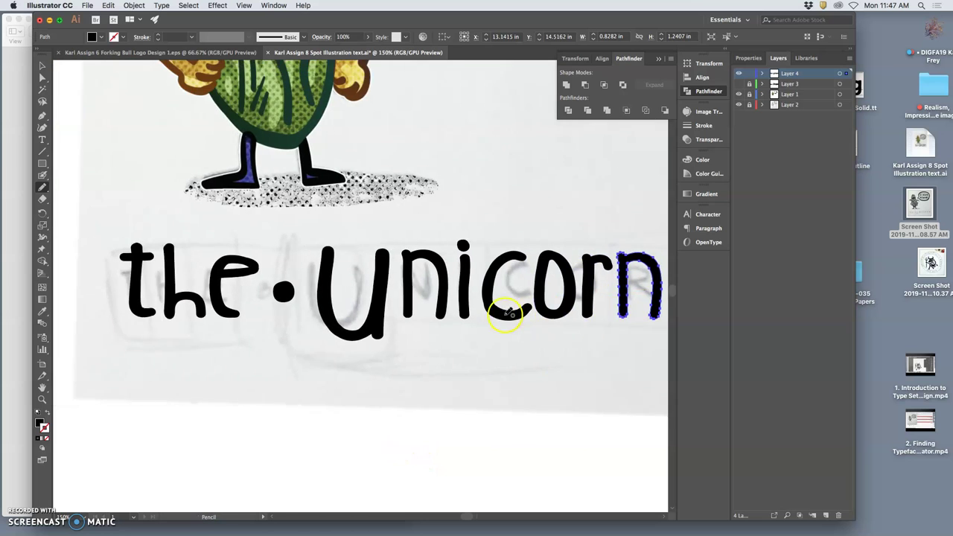
pyautogui.click(507, 313)
pyautogui.hscroll(5, 511, 313)
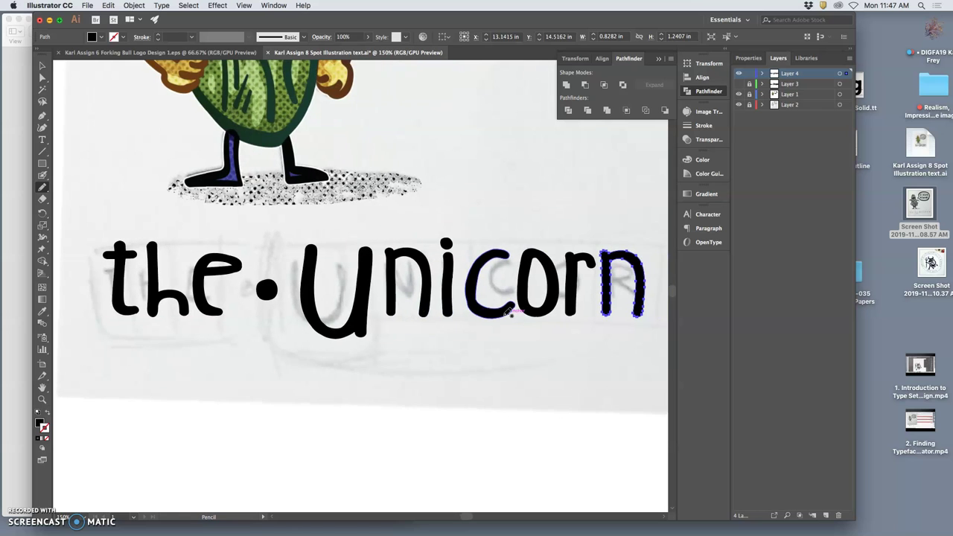
pyautogui.press('v')
pyautogui.press('super+equal')
pyautogui.press('super+equal')
pyautogui.press('super+equal')
pyautogui.press('super+equal')
pyautogui.press('super+equal')
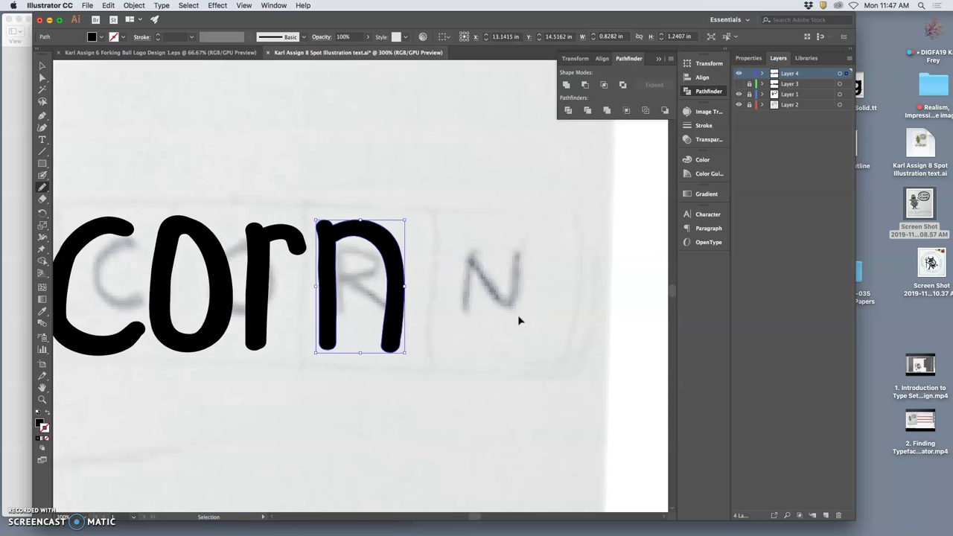
pyautogui.press('n')
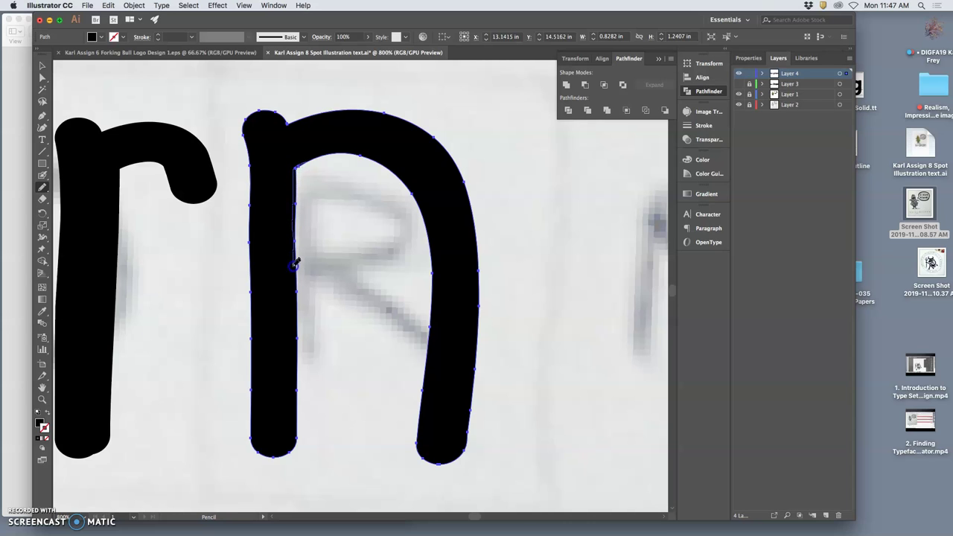
pyautogui.moveTo(298, 316); pyautogui.dragTo(297, 322)
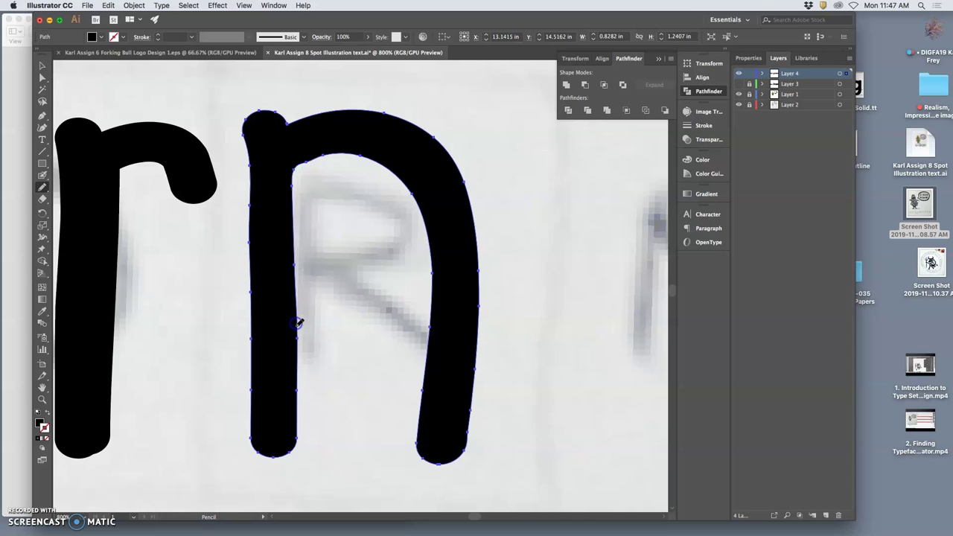
pyautogui.keyDown('super'); pyautogui.click(357, 325); pyautogui.keyUp('super')
pyautogui.press('super+minus')
pyautogui.press('super+minus')
pyautogui.press('super+minus')
pyautogui.press('super+minus')
pyautogui.press('super+minus')
pyautogui.press('super+minus')
pyautogui.press('super+minus')
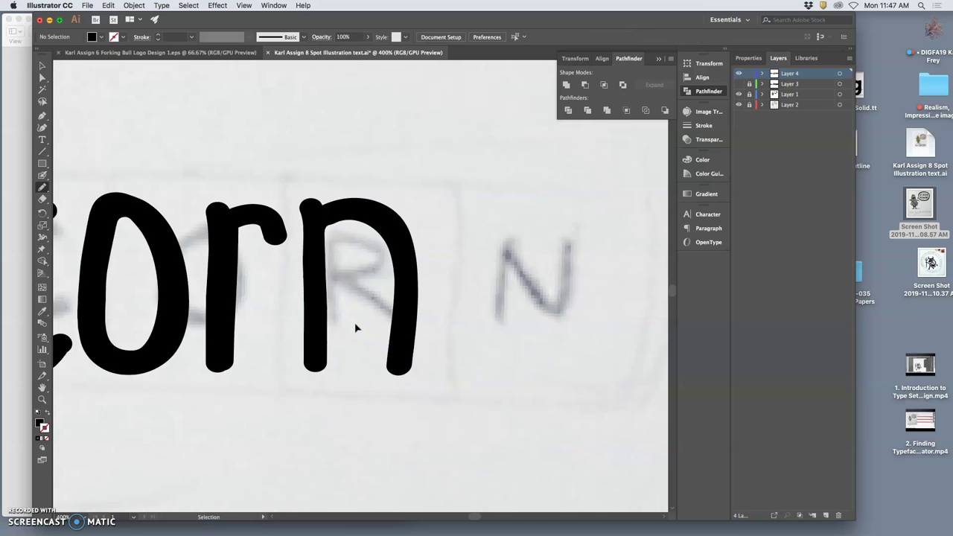
# Step: Hide Layer 2's grey scanned sketch
pyautogui.hscroll(-5, 344, 316)
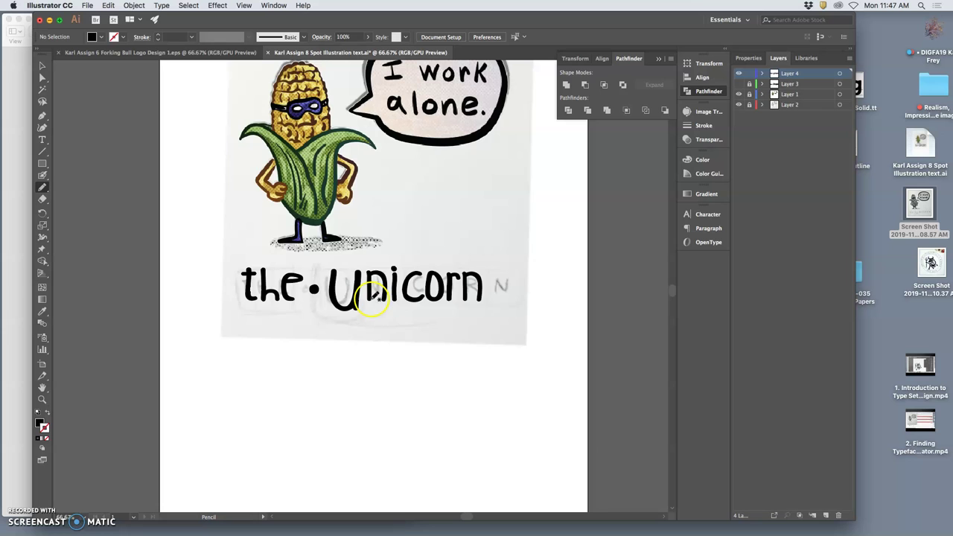
pyautogui.scroll(3, 372, 294)
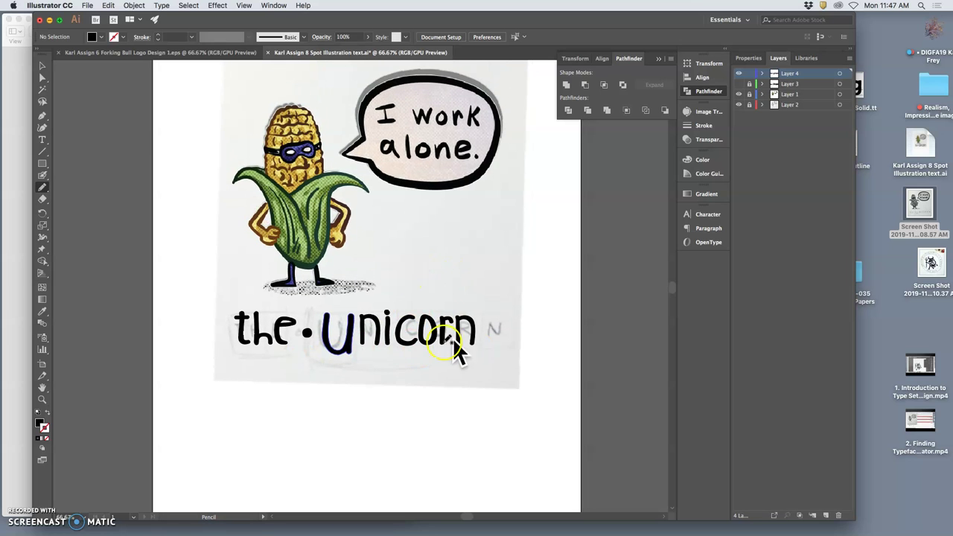
pyautogui.hscroll(1, 456, 334)
pyautogui.scroll(6, 456, 334)
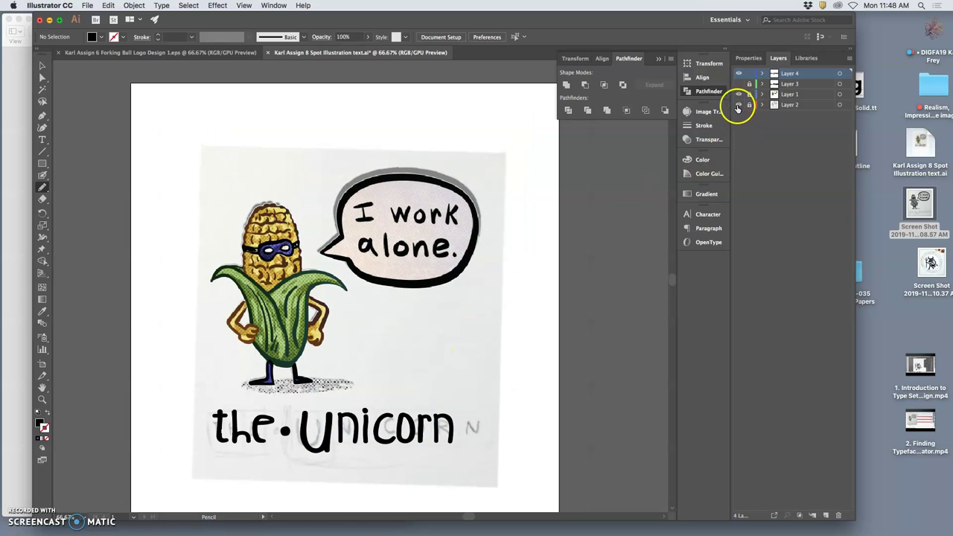
pyautogui.click(739, 104)
# Step: Target Layer 4's lettering and nudge it right to about X 8.99 in, under the corn
pyautogui.hscroll(-2, 587, 217)
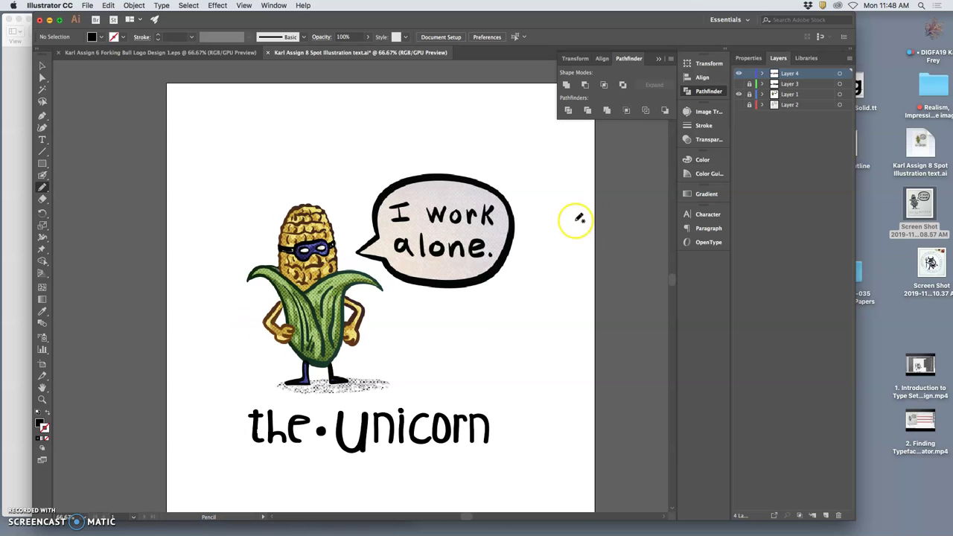
pyautogui.scroll(-1, 587, 217)
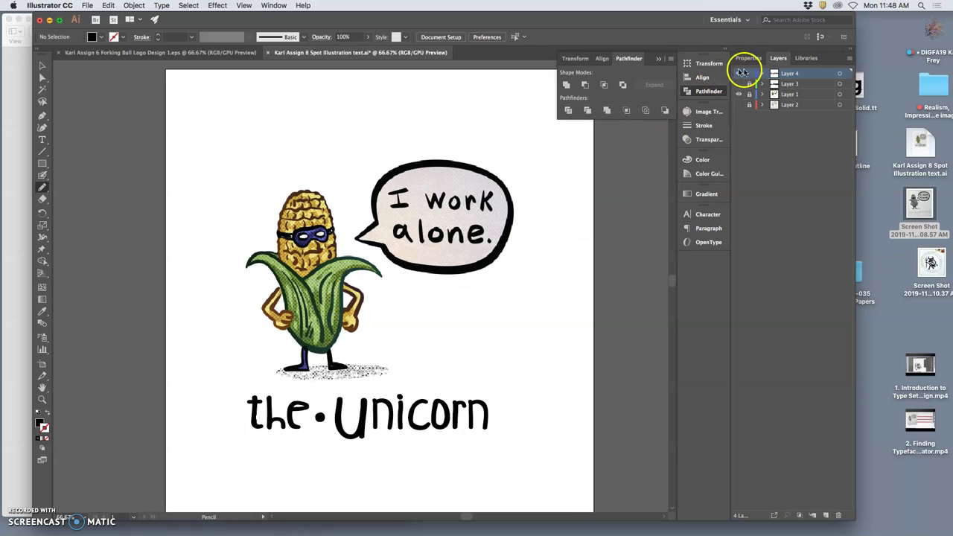
pyautogui.click(841, 74)
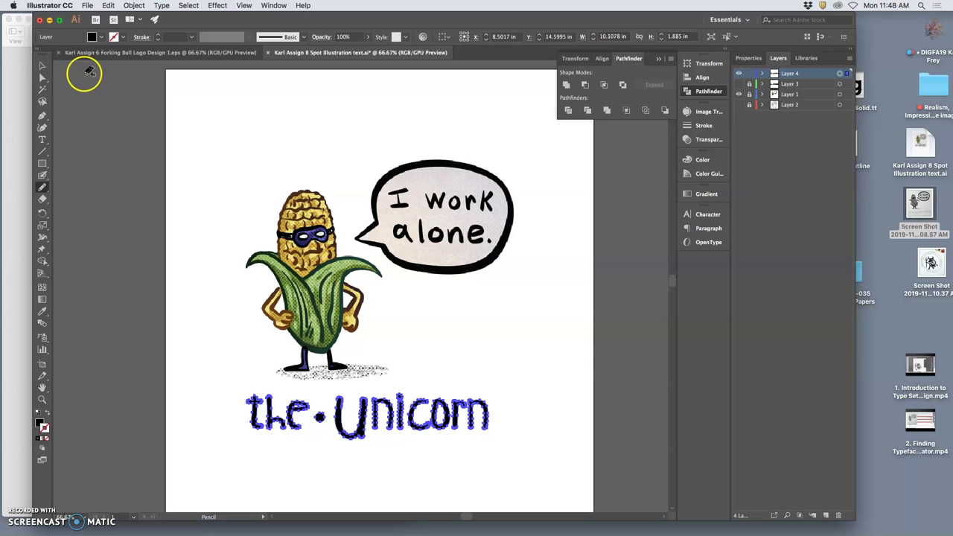
pyautogui.click(43, 66)
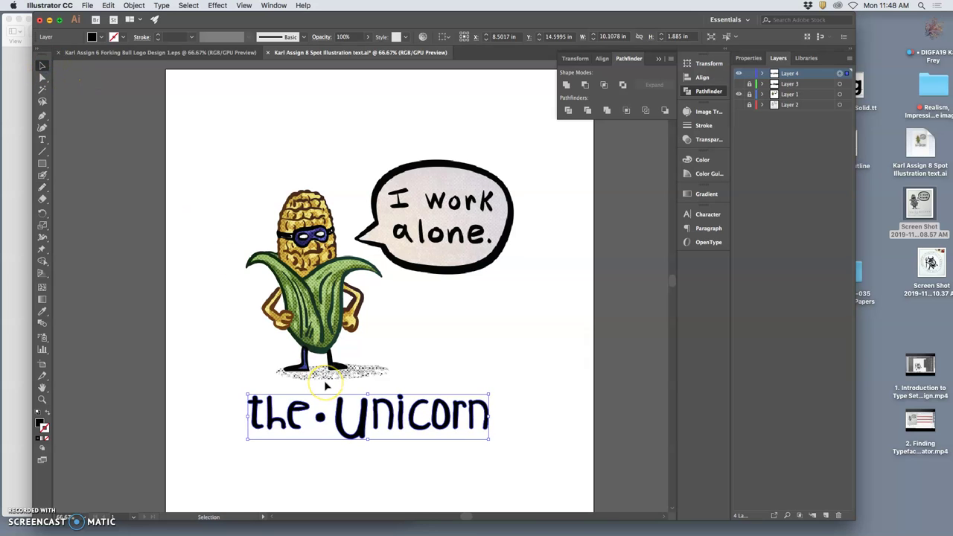
pyautogui.press('Right')
pyautogui.press('Right')
pyautogui.press('Right')
pyautogui.press('Right')
pyautogui.press('Right')
pyautogui.press('Right')
pyautogui.press('Right')
pyautogui.press('Right')
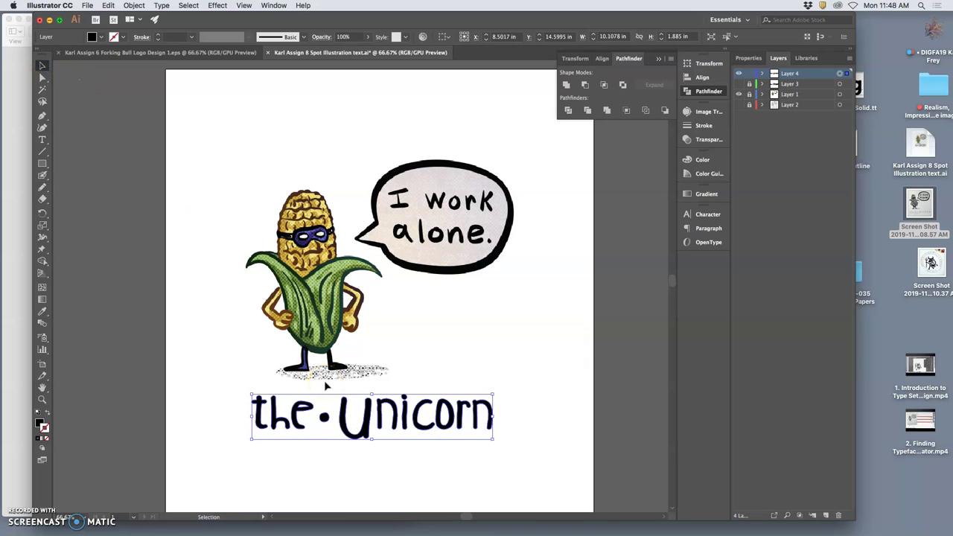
pyautogui.press('Right')
pyautogui.press('Right')
pyautogui.press('Right')
pyautogui.press('Right')
pyautogui.press('Right')
pyautogui.press('Right')
pyautogui.press('Right')
pyautogui.press('Right')
pyautogui.press('Right')
pyautogui.press('Right')
pyautogui.press('Right')
pyautogui.press('Right')
pyautogui.press('Right')
pyautogui.press('Right')
pyautogui.press('Right')
pyautogui.press('Right')
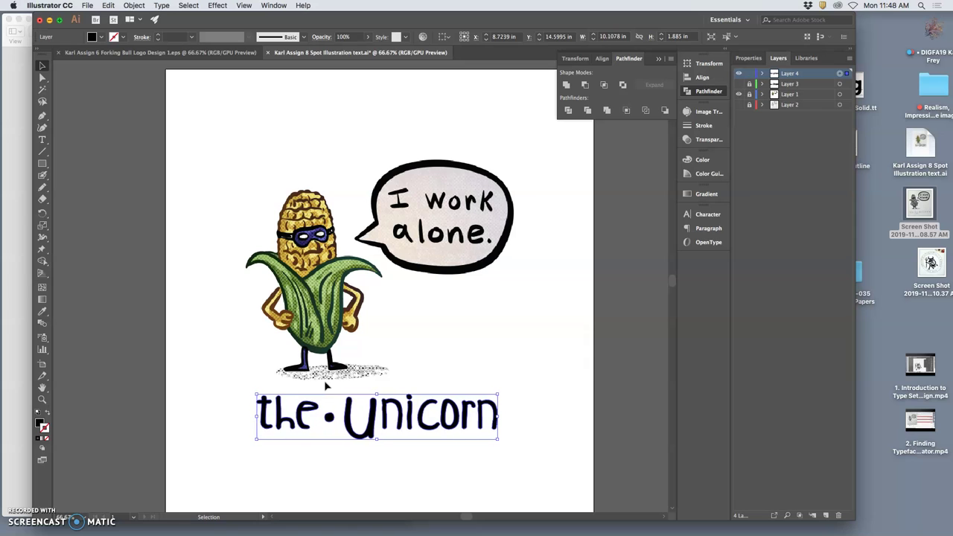
pyautogui.press('Right')
pyautogui.press('Right')
pyautogui.press('Right')
pyautogui.press('Right')
pyautogui.press('Right')
pyautogui.press('Right')
pyautogui.press('Right')
pyautogui.press('Right')
pyautogui.press('Right')
pyautogui.press('Right')
pyautogui.press('Right')
pyautogui.press('Right')
pyautogui.press('Right')
pyautogui.press('Right')
pyautogui.press('Right')
pyautogui.press('Right')
pyautogui.press('Right')
pyautogui.press('Right')
pyautogui.press('Right')
pyautogui.press('Right')
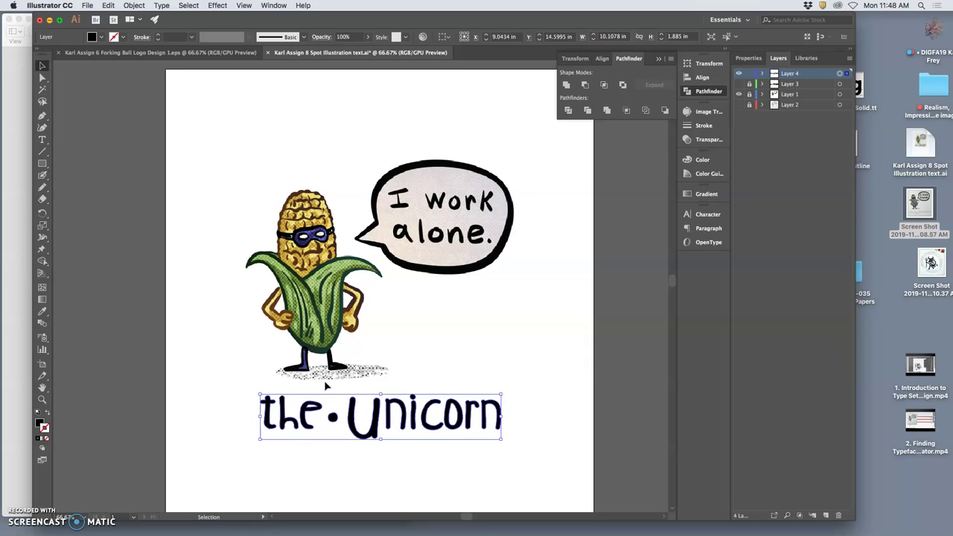
pyautogui.press('Left')
pyautogui.press('Left')
pyautogui.press('Left')
pyautogui.press('Left')
pyautogui.press('Up')
pyautogui.press('Up')
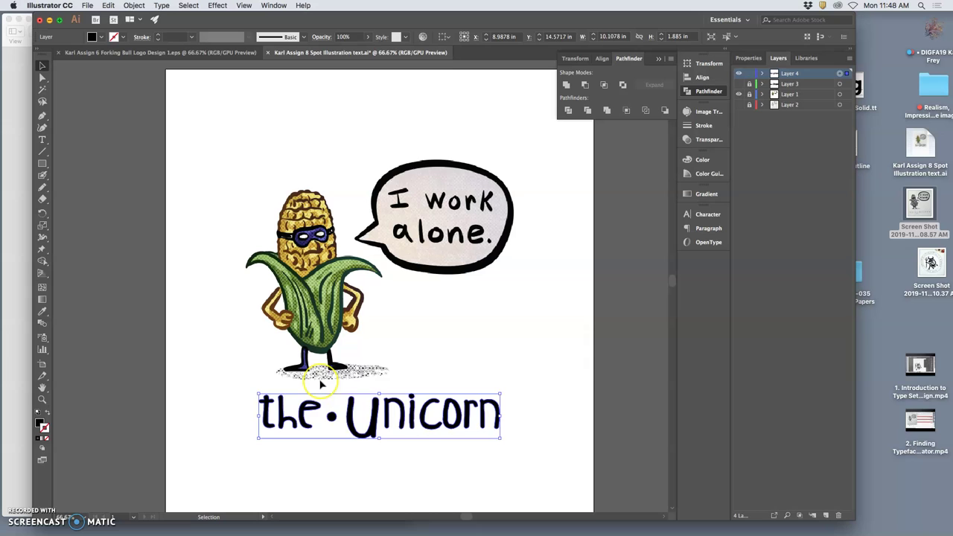
pyautogui.click(548, 374)
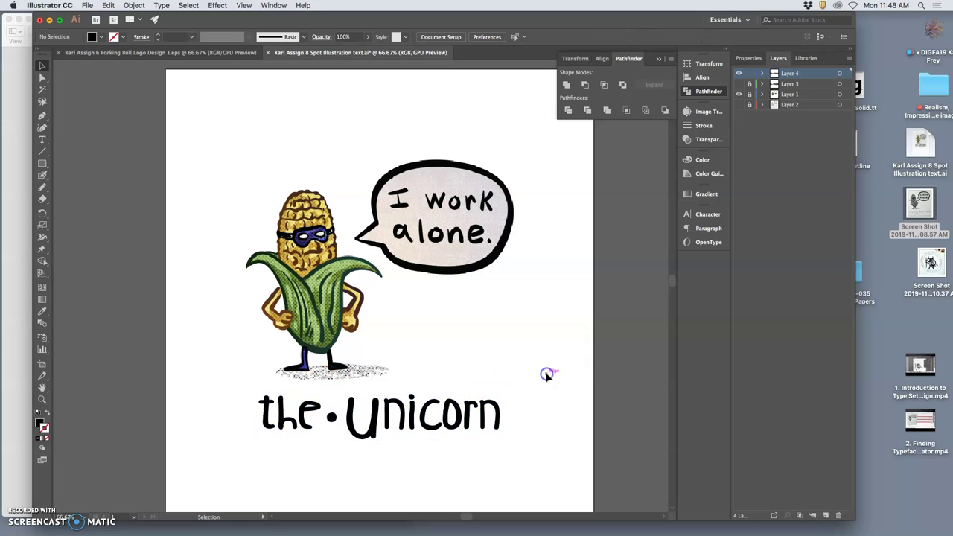
pyautogui.click(596, 359)
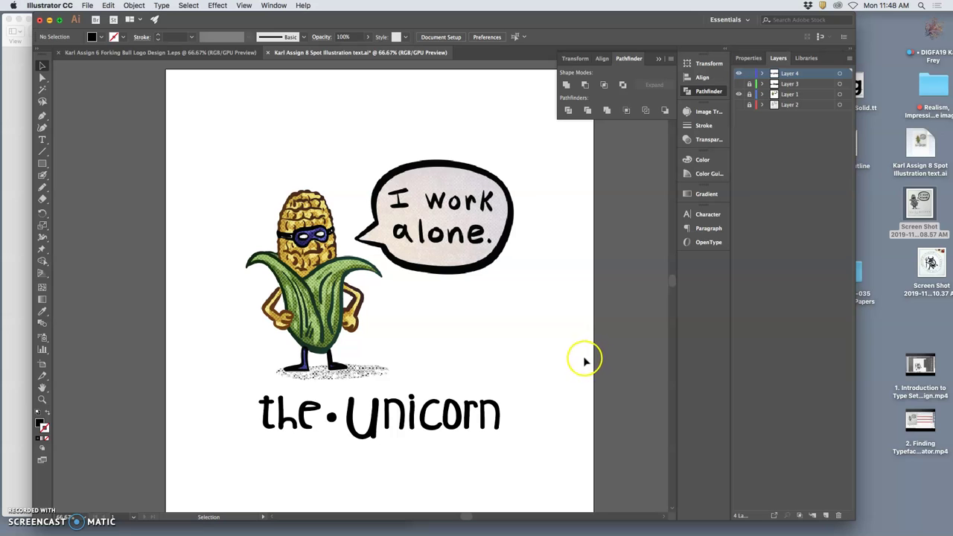
pyautogui.click(288, 317)
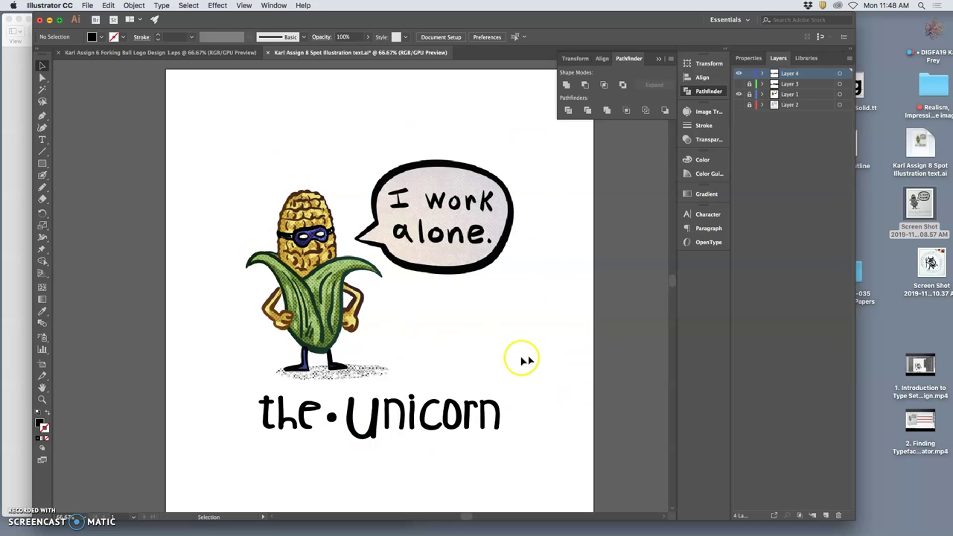
# Step: Lock Layers 1–2, hide hand-drawn Layer 4, and show and unlock typed Layer 3
pyautogui.moveTo(750, 104); pyautogui.dragTo(751, 78)
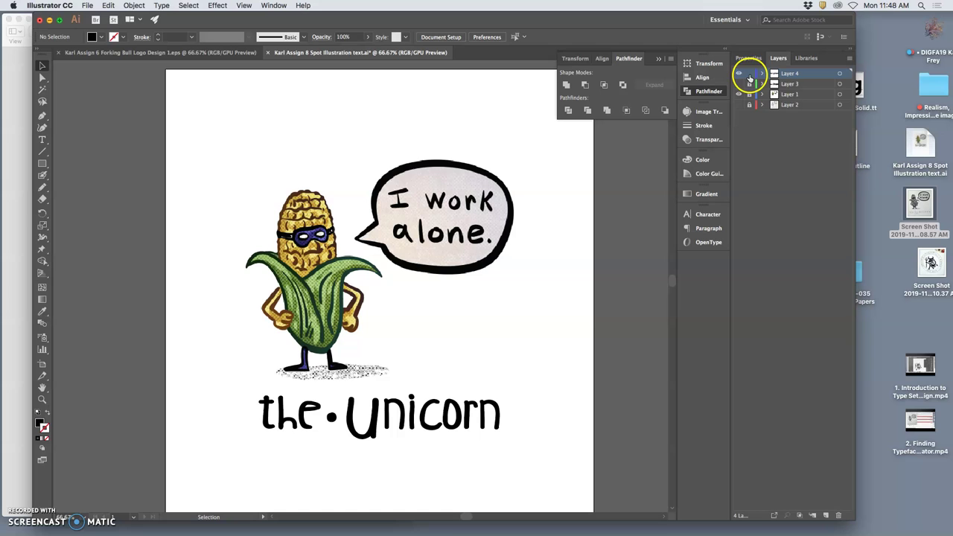
pyautogui.click(739, 73)
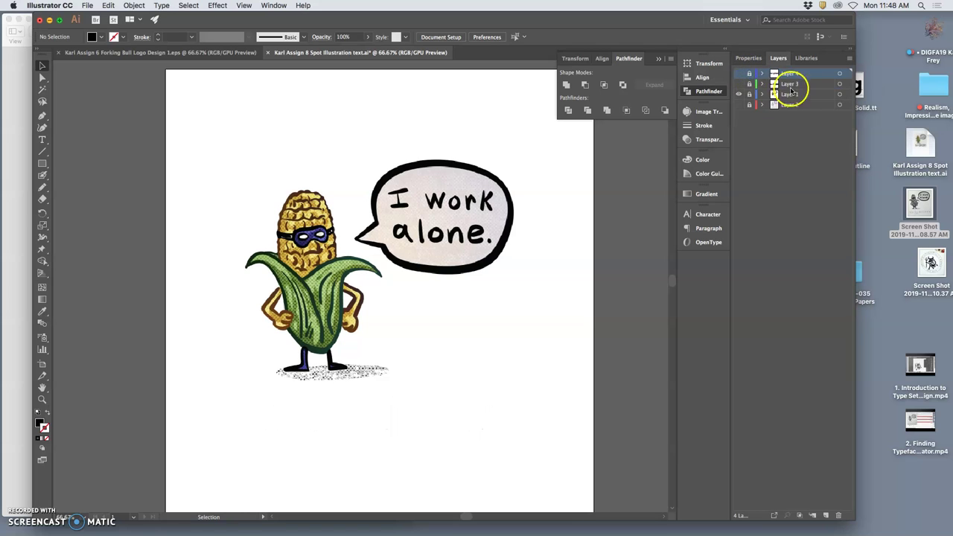
pyautogui.click(739, 75)
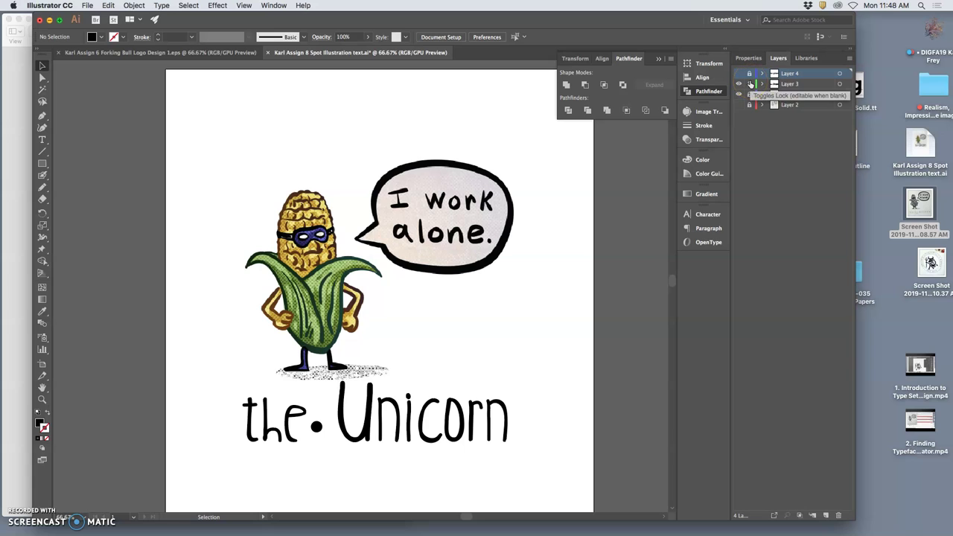
pyautogui.click(750, 84)
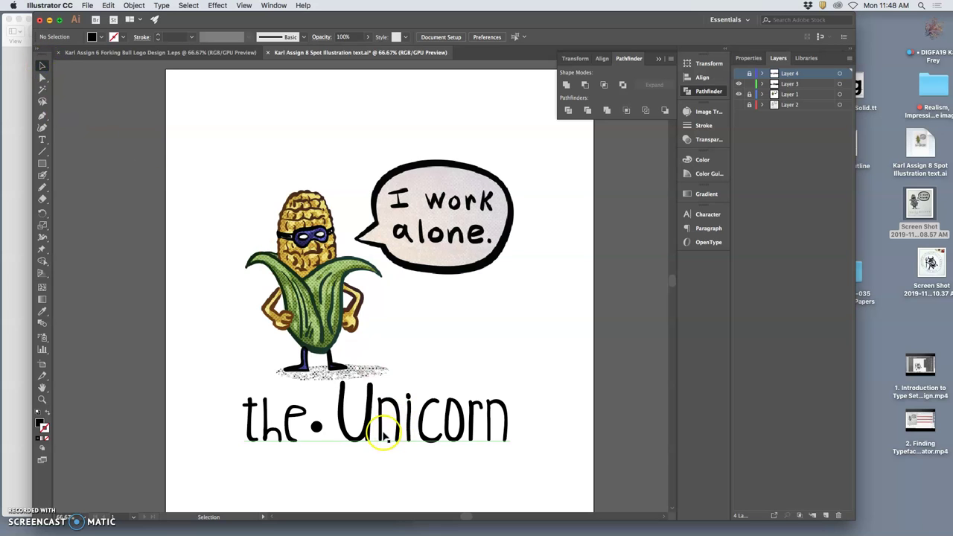
# Step: Place the Type cursor in the ChildishKid title and make its layer active
pyautogui.click(42, 140)
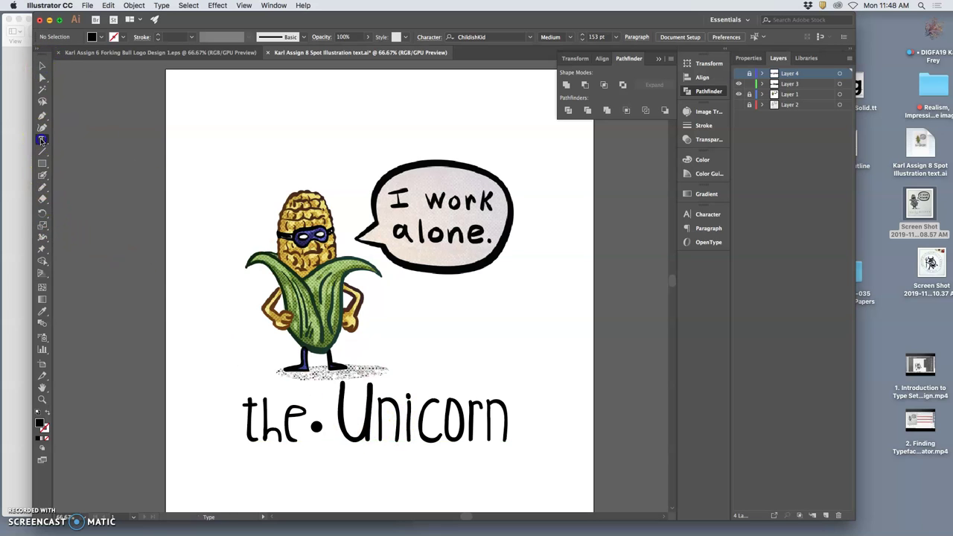
pyautogui.click(365, 438)
pyautogui.click(786, 84)
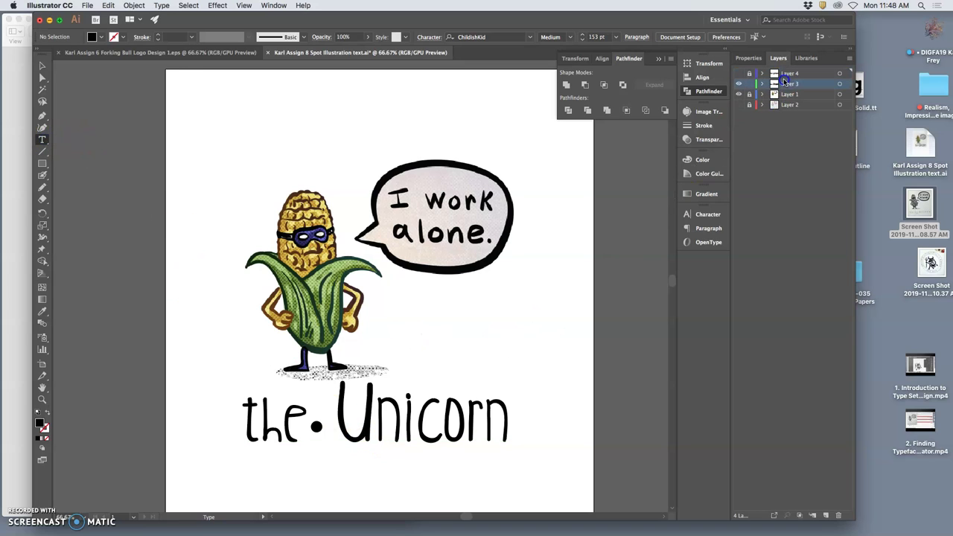
# Step: Copy the 'the•Unicorn' line and paste it in place on a new Layer 5
pyautogui.tripleClick(377, 439)
pyautogui.press('super+c')
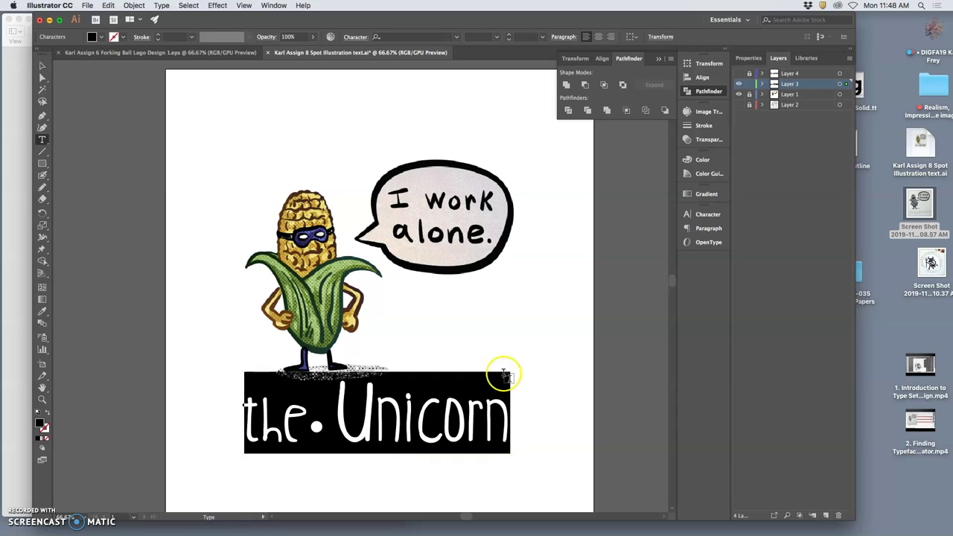
pyautogui.click(827, 515)
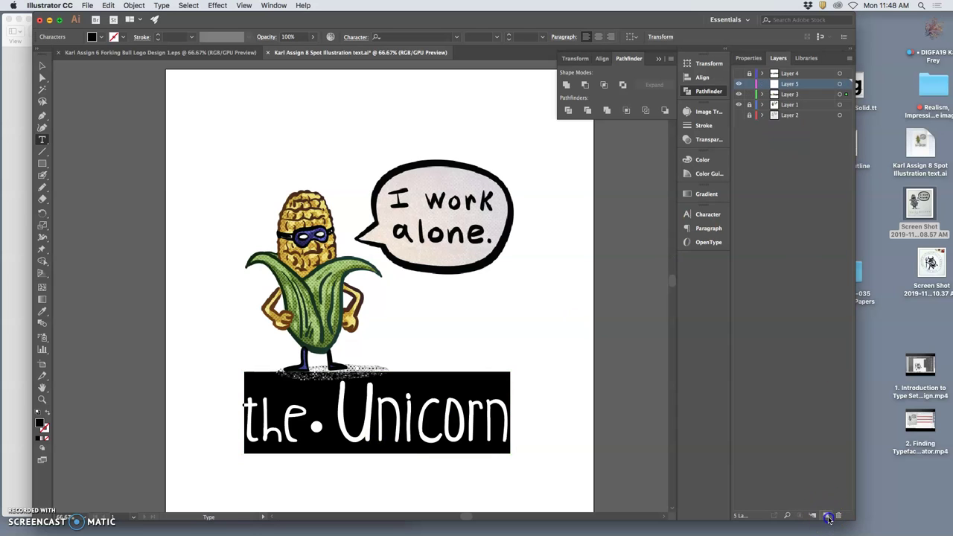
pyautogui.click(749, 95)
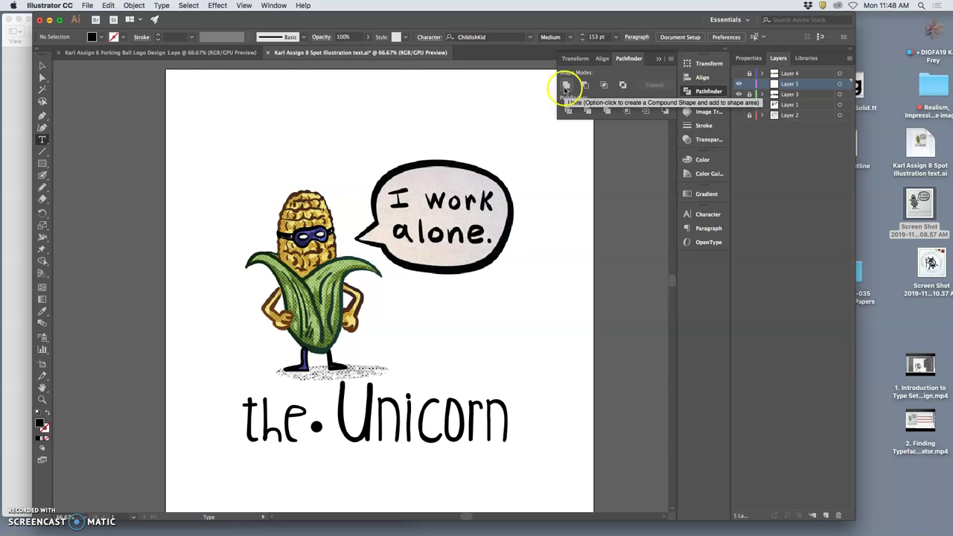
pyautogui.click(108, 6)
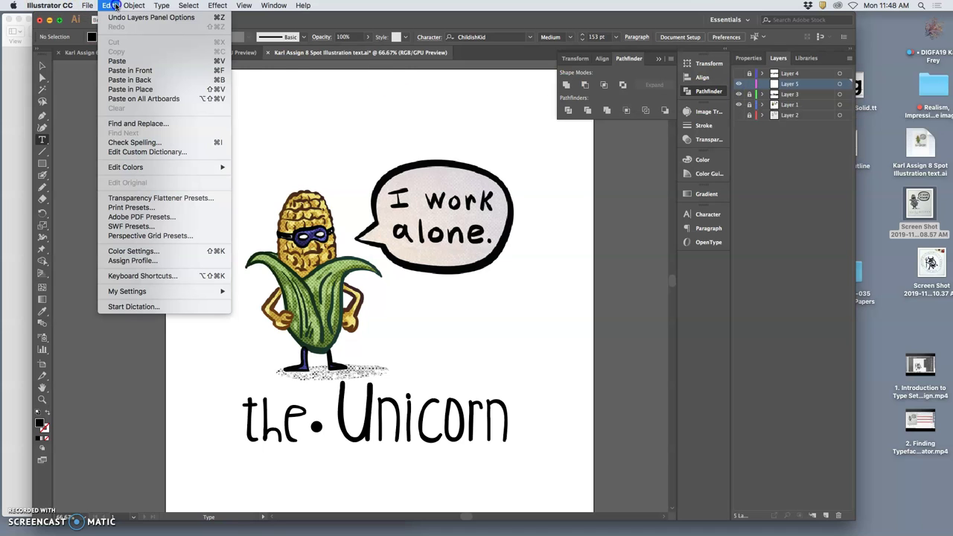
pyautogui.click(127, 89)
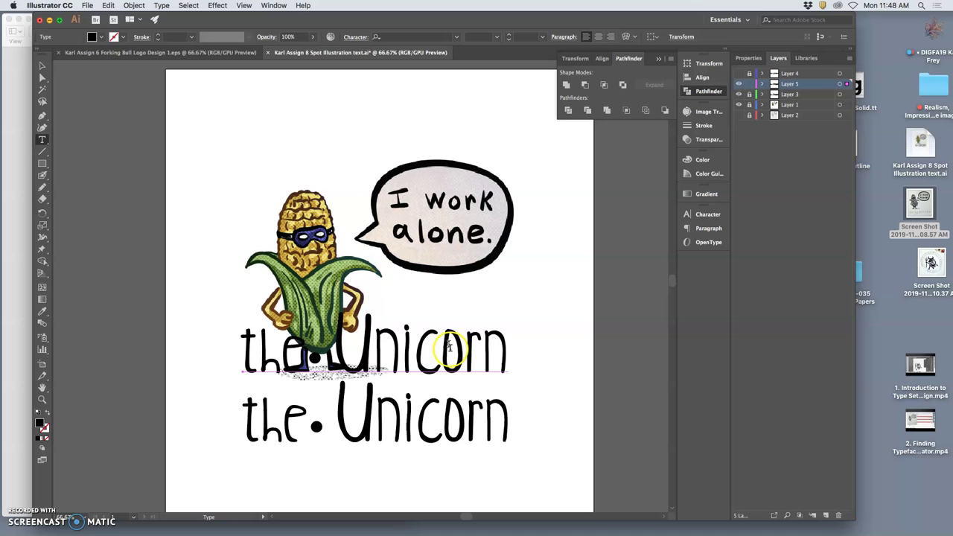
# Step: Drag the pasted copy down beneath the original title
pyautogui.click(41, 67)
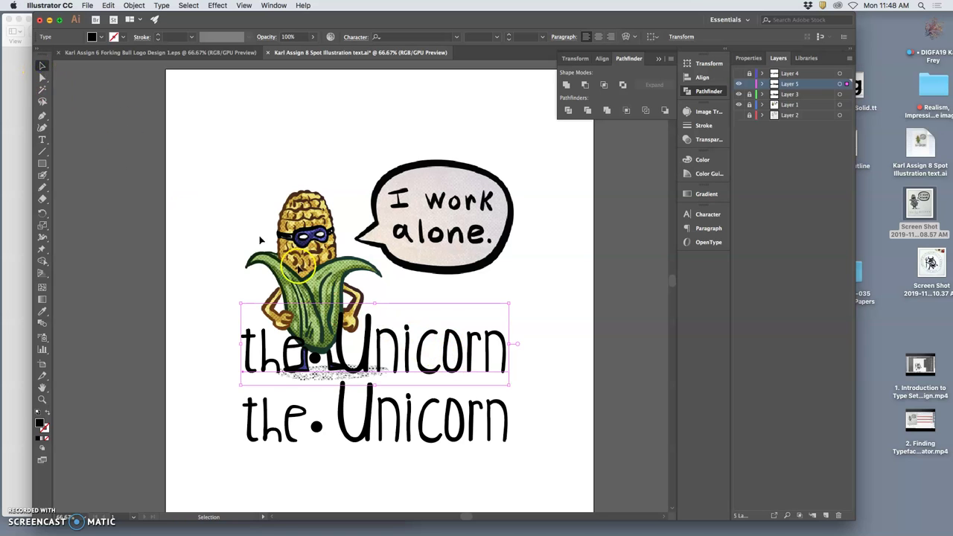
pyautogui.scroll(-3, 435, 381)
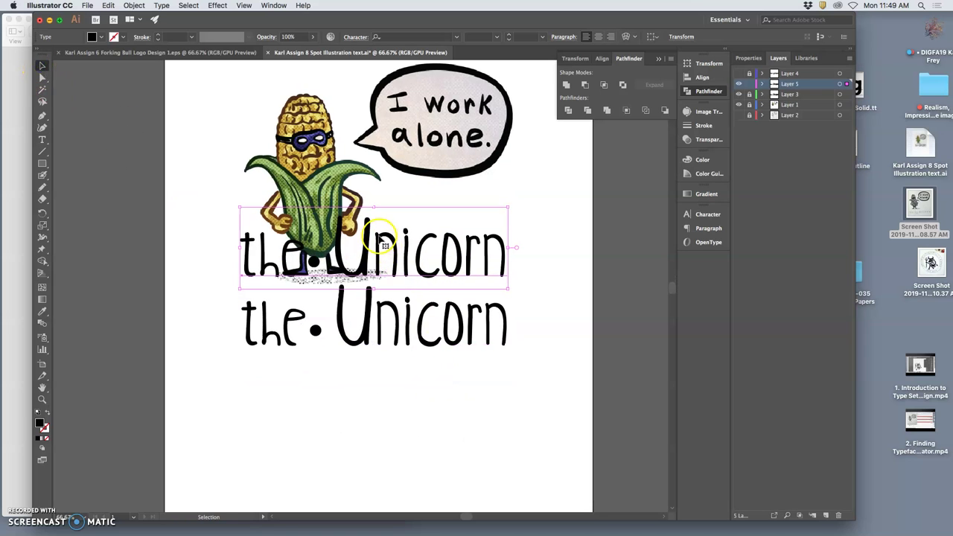
pyautogui.moveTo(379, 237); pyautogui.dragTo(378, 371)
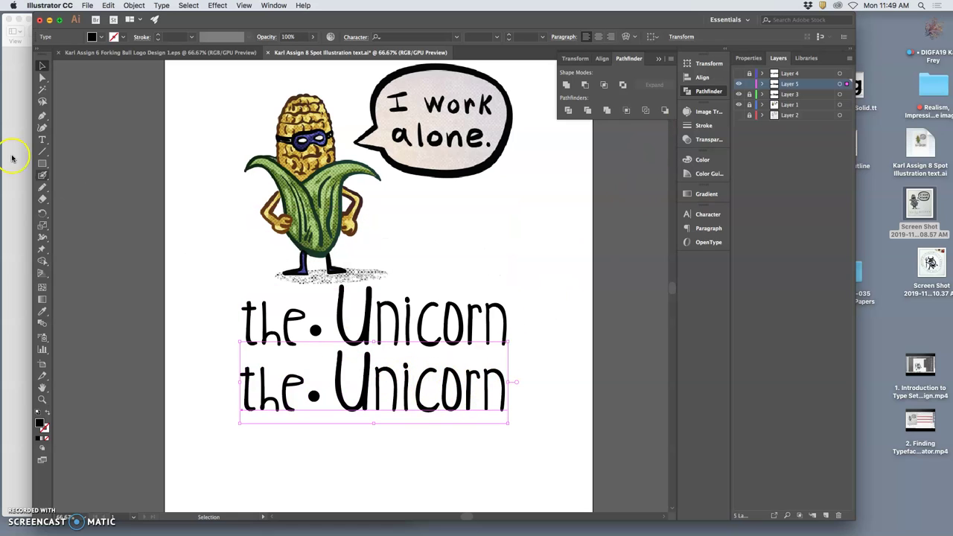
# Step: Set the lower copy of the 'the•Unicorn' line in Bookman Press Serif
pyautogui.click(42, 139)
pyautogui.tripleClick(384, 393)
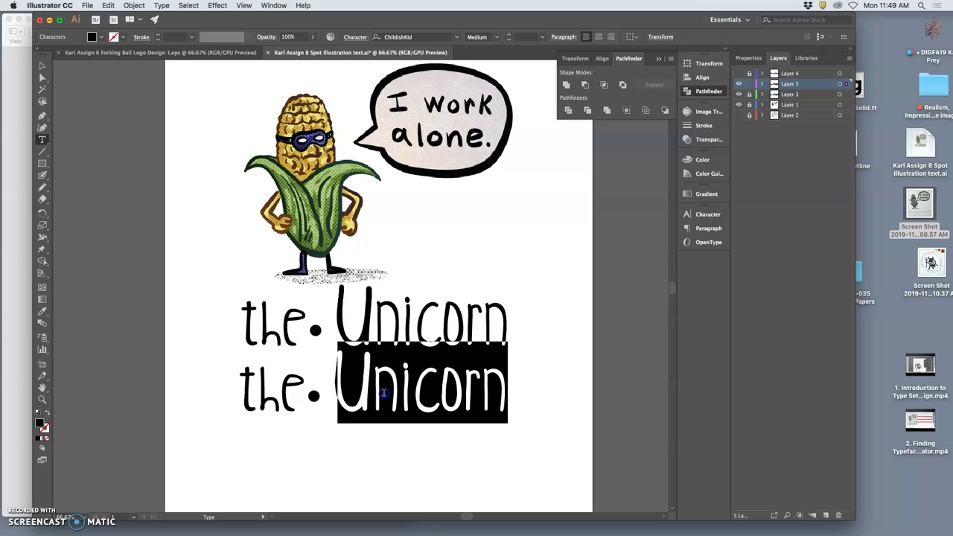
pyautogui.click(456, 37)
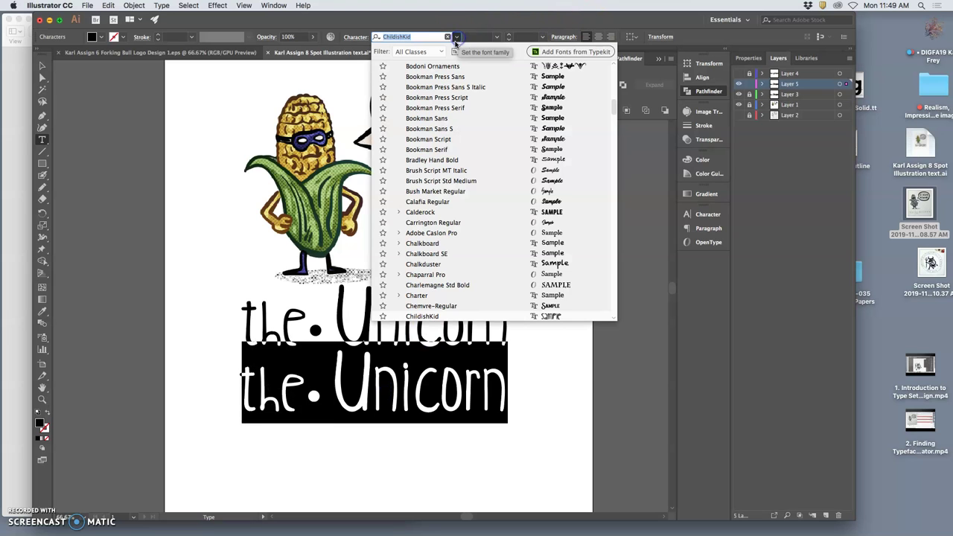
pyautogui.click(428, 110)
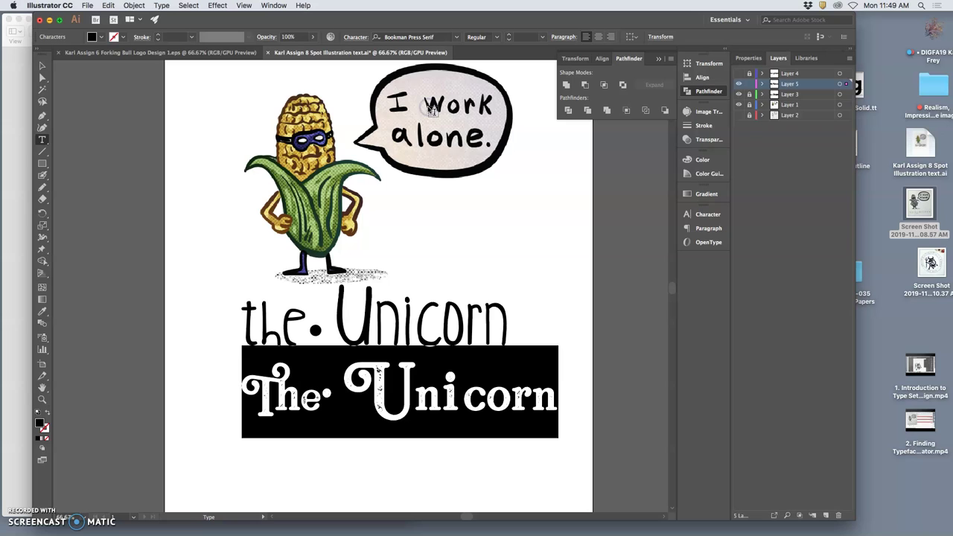
pyautogui.click(471, 390)
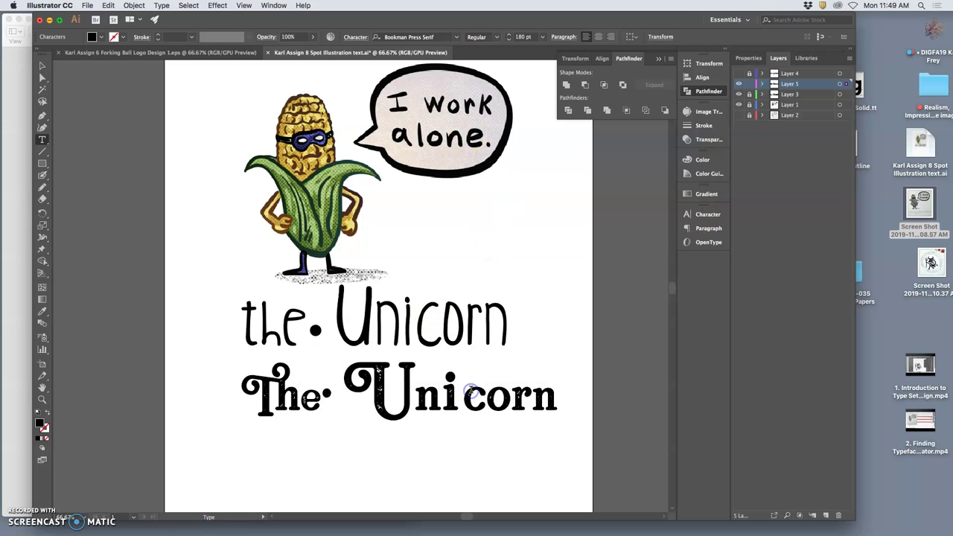
# Step: Kern around the i and after 'The' so the dot sits evenly between the words
pyautogui.moveTo(459, 400); pyautogui.dragTo(450, 399)
pyautogui.hotkey('alt', 'Left')
pyautogui.hotkey('alt', 'Left')
pyautogui.hotkey('alt', 'Left')
pyautogui.hotkey('alt', 'Left')
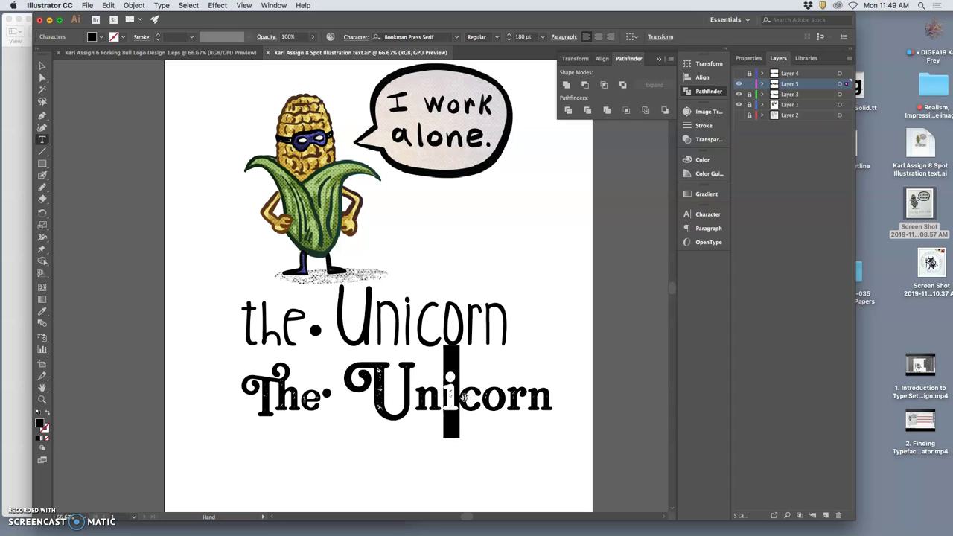
pyautogui.hotkey('alt', 'Right')
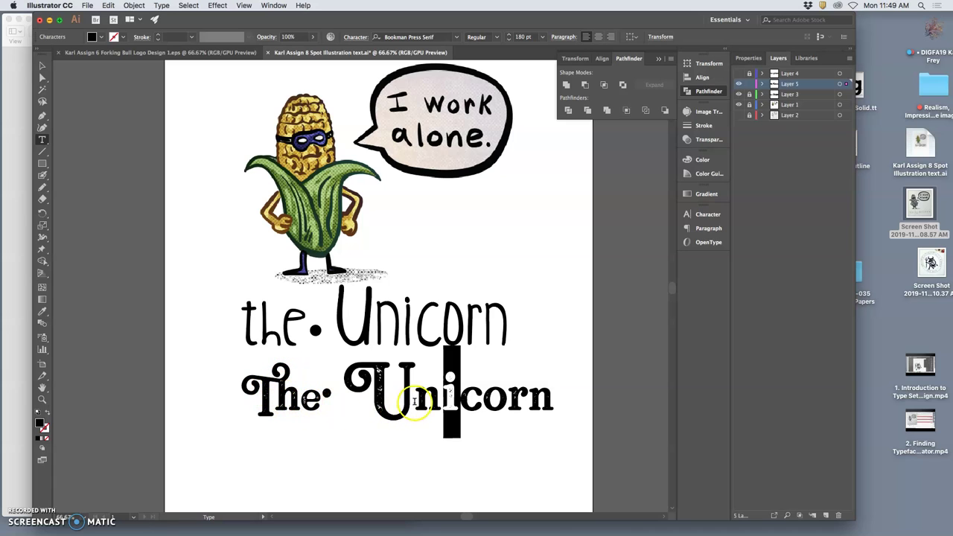
pyautogui.click(324, 395)
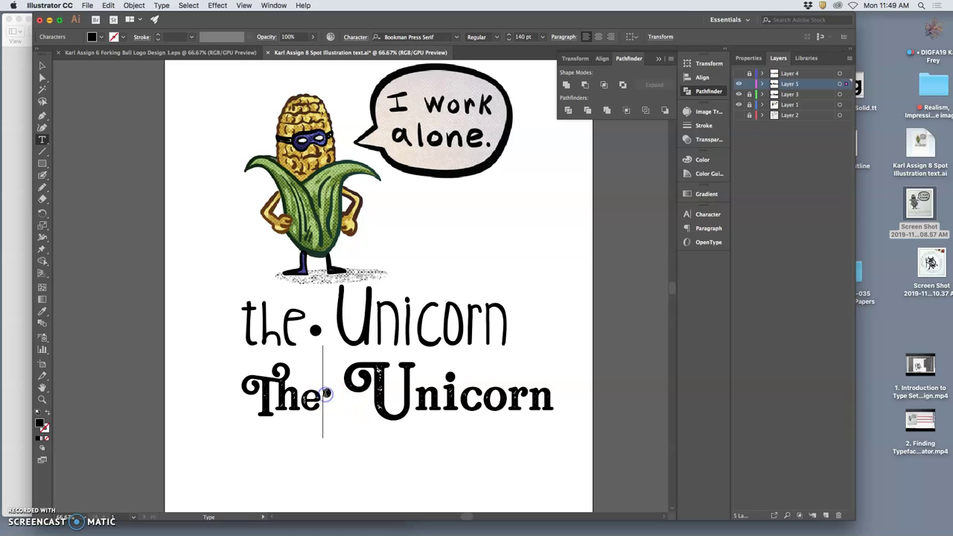
pyautogui.moveTo(324, 394); pyautogui.dragTo(310, 399)
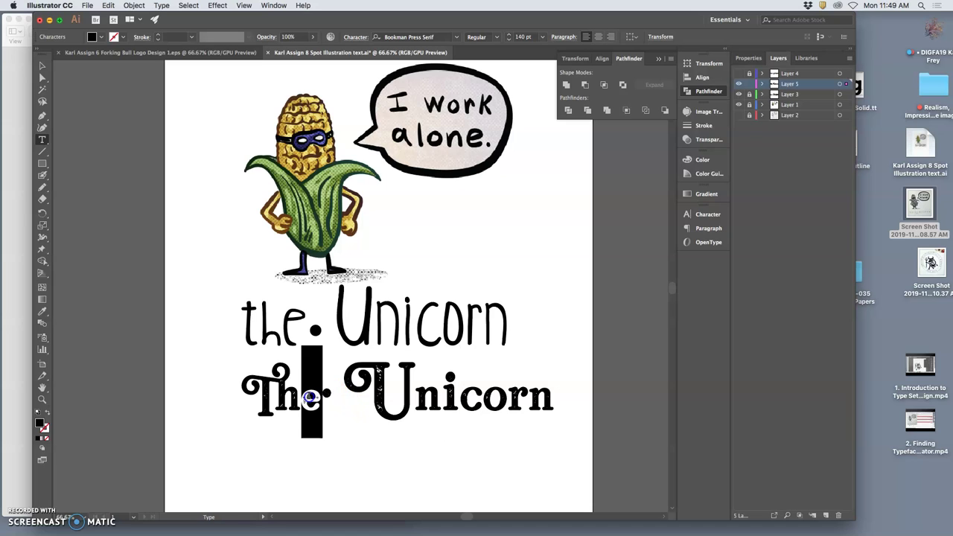
pyautogui.hotkey('alt', 'Right')
pyautogui.hotkey('alt', 'Right')
pyautogui.hotkey('alt', 'Right')
pyautogui.hotkey('alt', 'Right')
pyautogui.hotkey('alt', 'Right')
pyautogui.hotkey('alt', 'Right')
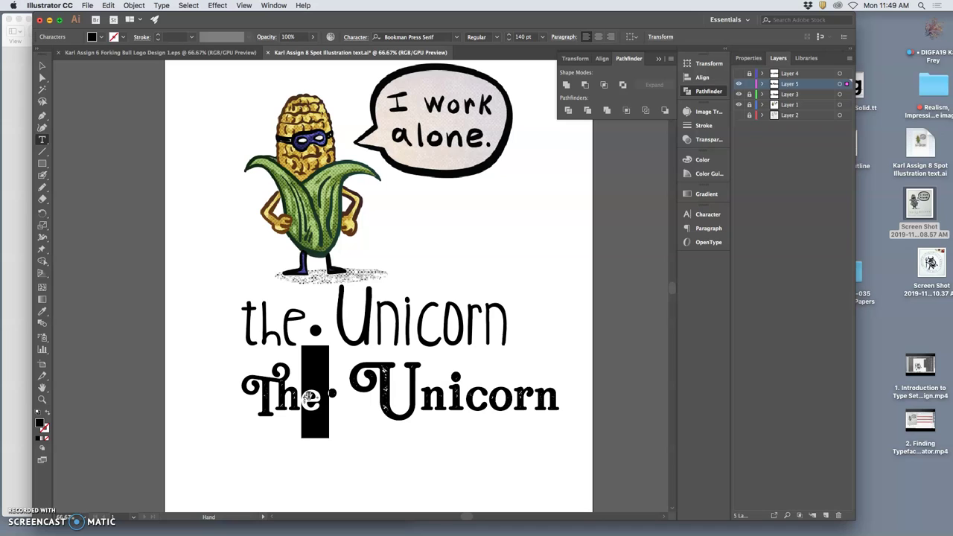
pyautogui.click(331, 394)
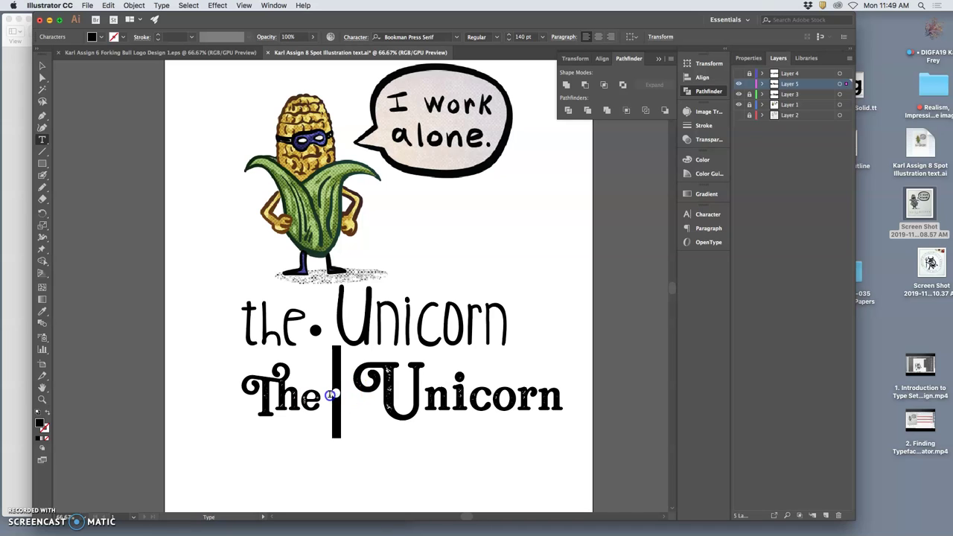
pyautogui.hotkey('alt', 'Left')
pyautogui.hotkey('alt', 'Left')
pyautogui.hotkey('alt', 'Left')
pyautogui.hotkey('alt', 'Left')
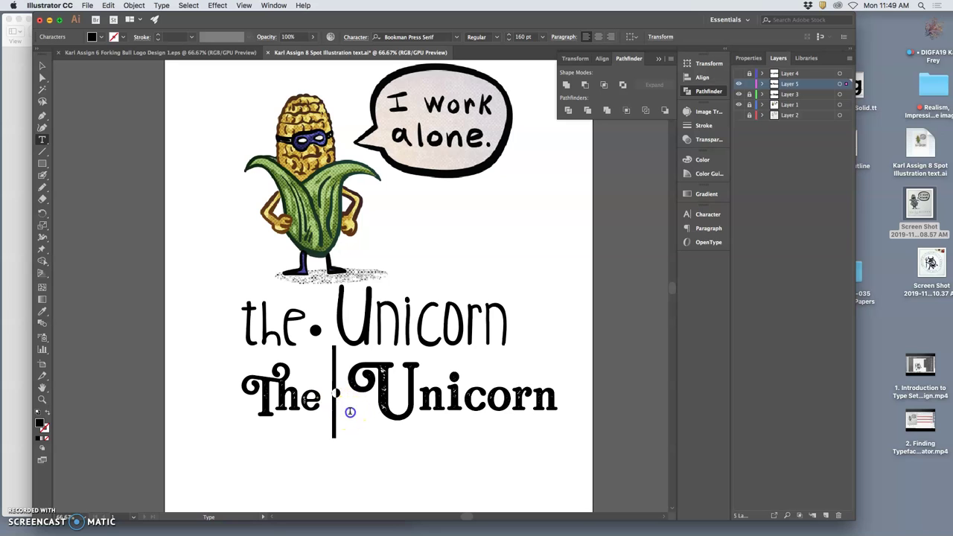
pyautogui.hscroll(2, 421, 442)
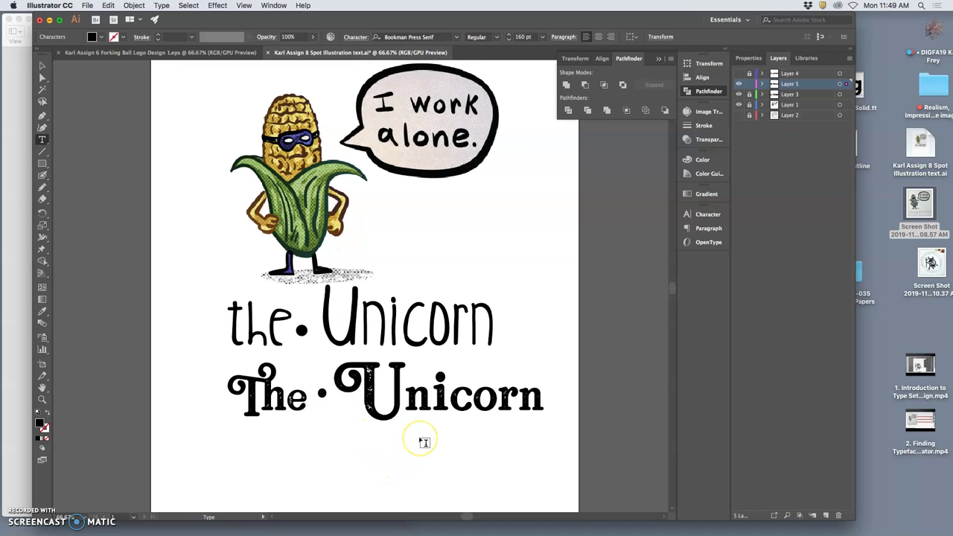
pyautogui.hscroll(2, 424, 443)
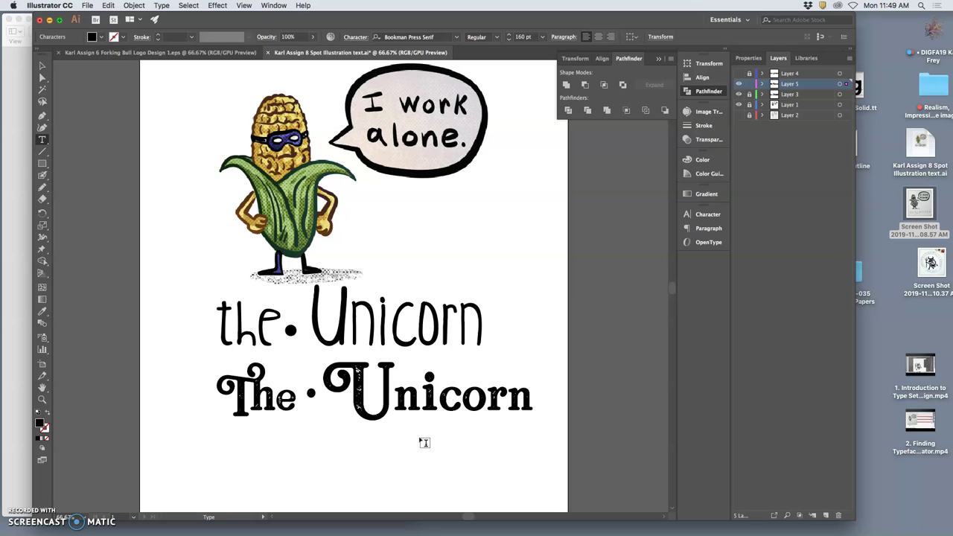
pyautogui.click(42, 65)
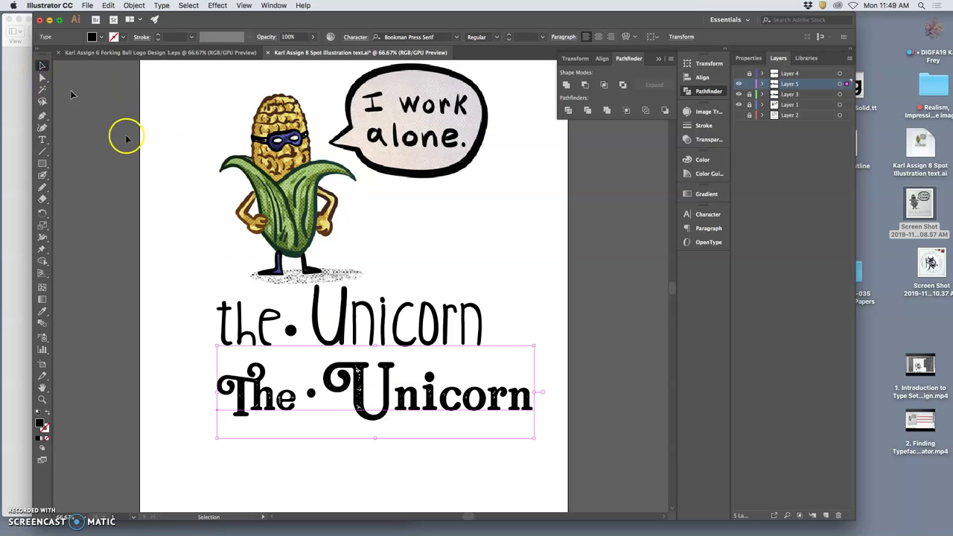
# Step: Shift the Bookman line up and left beneath the first title
pyautogui.moveTo(348, 365); pyautogui.dragTo(327, 359)
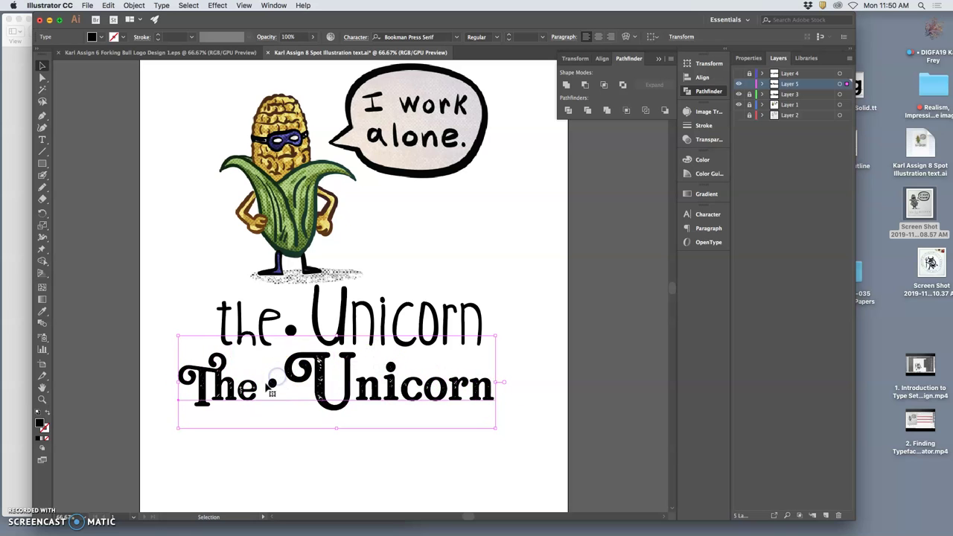
pyautogui.click(41, 140)
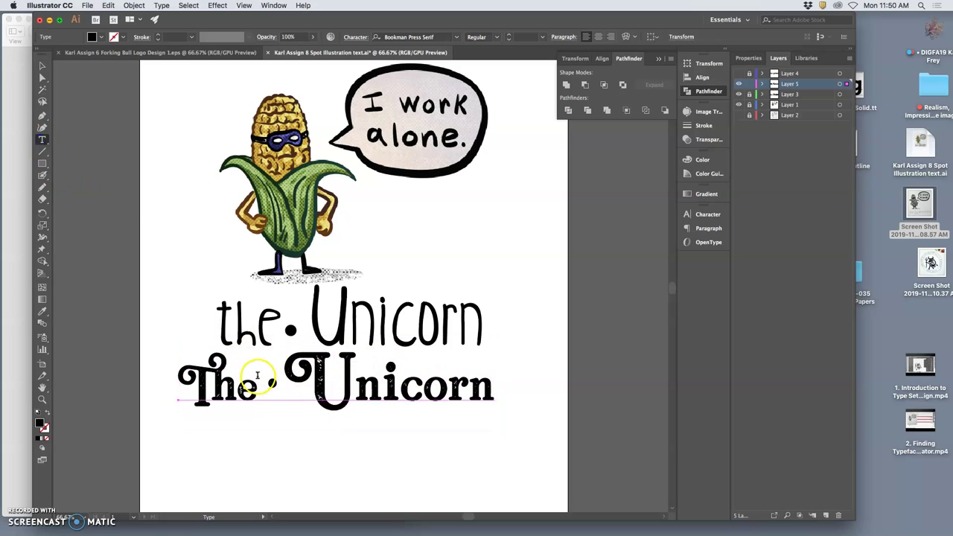
pyautogui.click(274, 383)
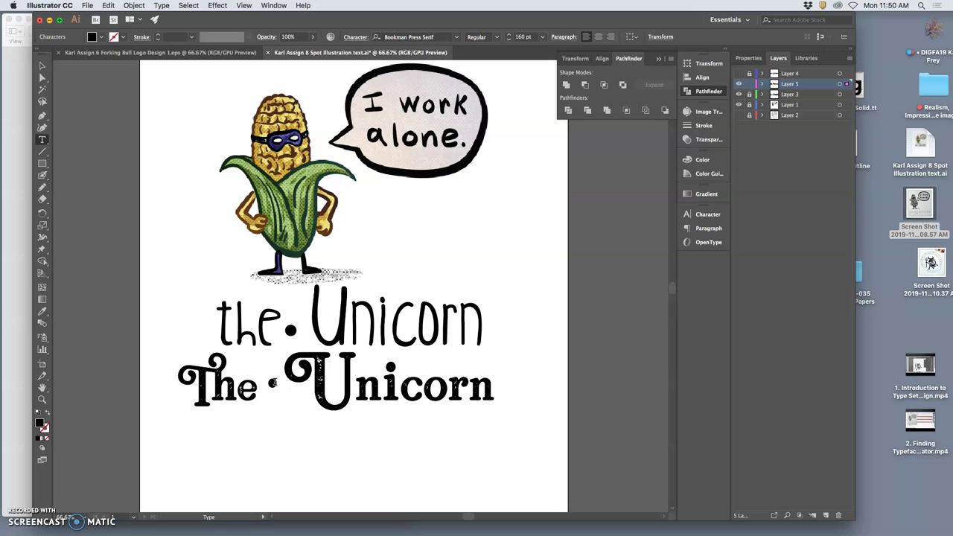
# Step: Delete the dot between 'The' and 'Unicorn' and tighten the spacing after the e
pyautogui.press('BackSpace')
pyautogui.press('BackSpace')
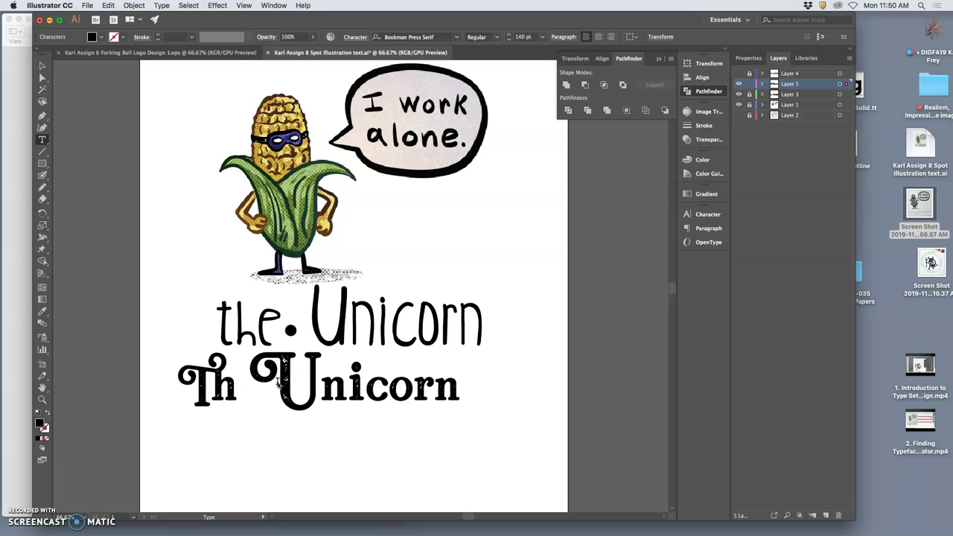
pyautogui.write('e')
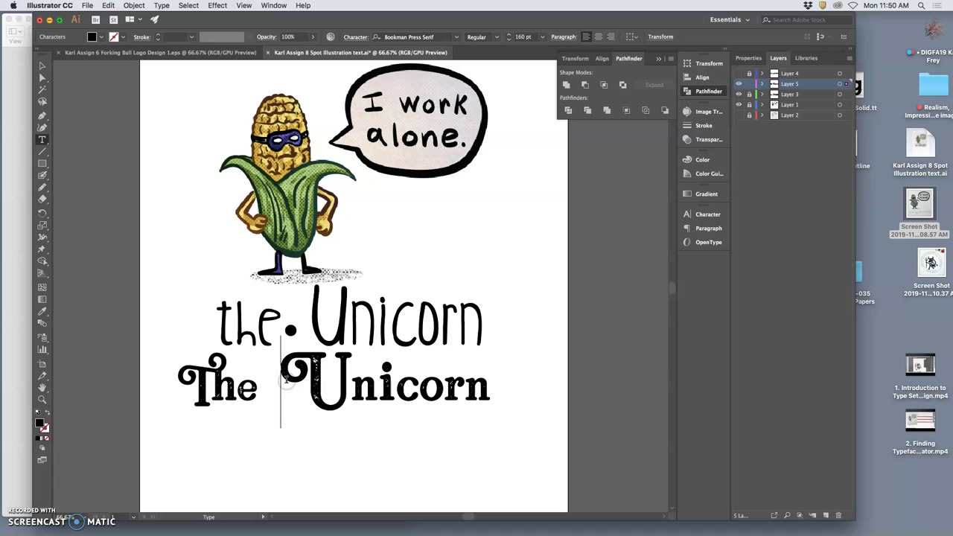
pyautogui.press('BackSpace')
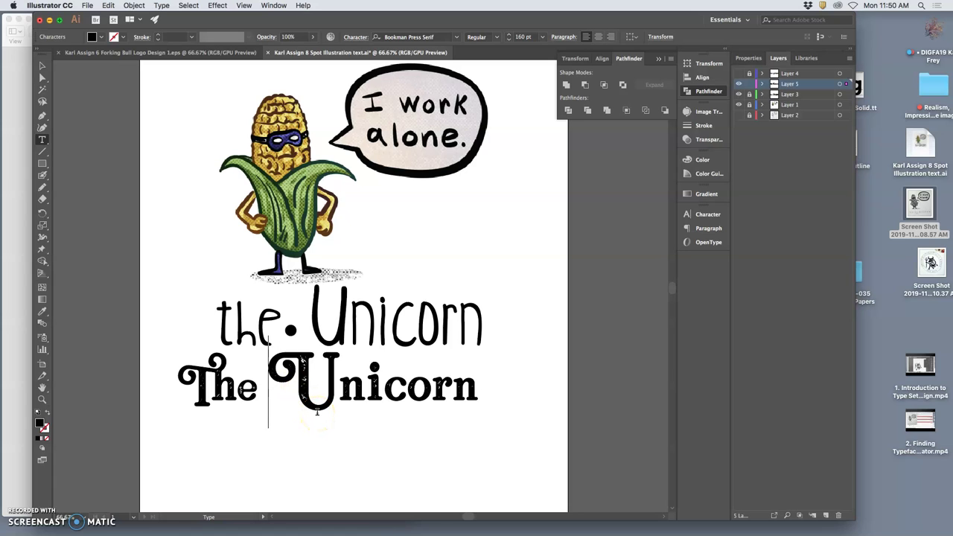
pyautogui.write('•')
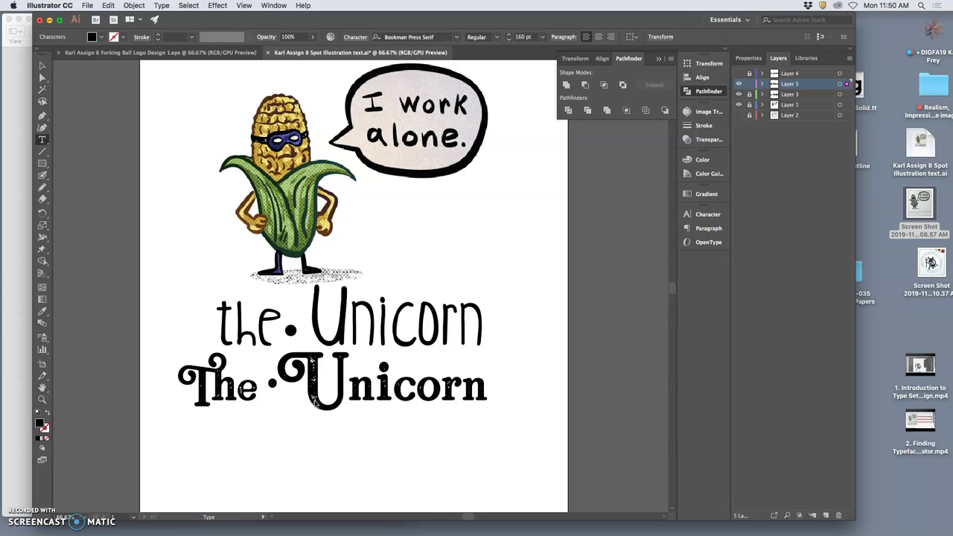
pyautogui.press('BackSpace')
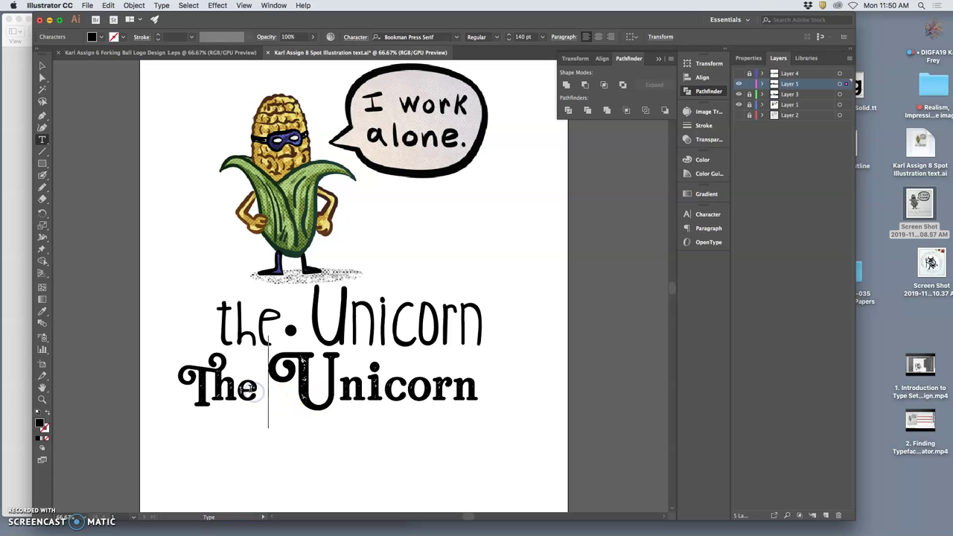
pyautogui.moveTo(248, 388); pyautogui.dragTo(255, 385)
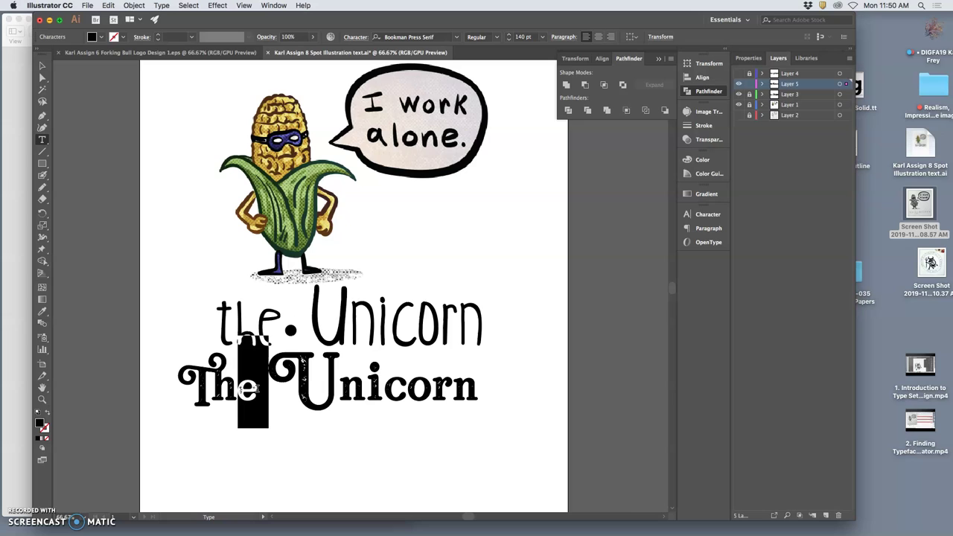
pyautogui.hotkey('alt', 'Left')
pyautogui.hotkey('alt', 'Left')
pyautogui.hotkey('alt', 'Left')
pyautogui.hotkey('alt', 'Left')
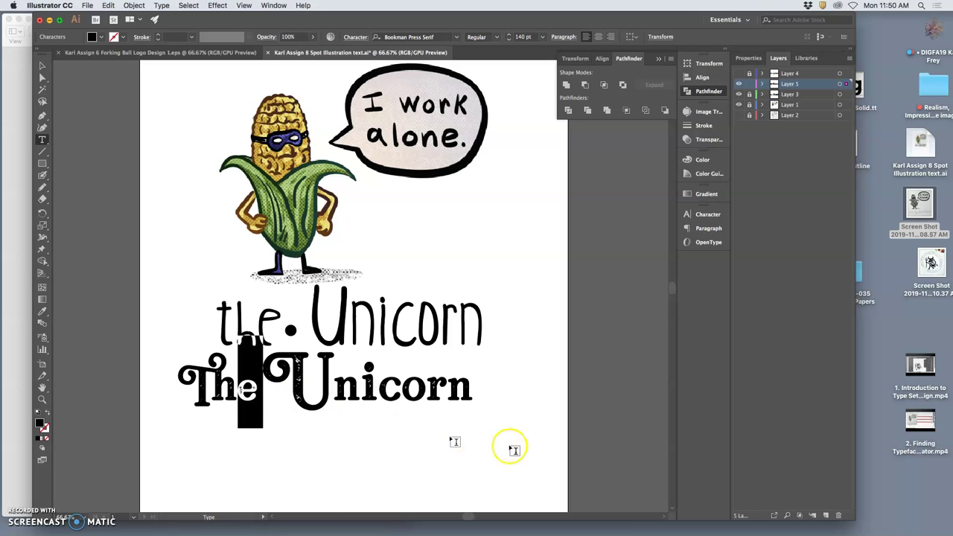
pyautogui.click(42, 66)
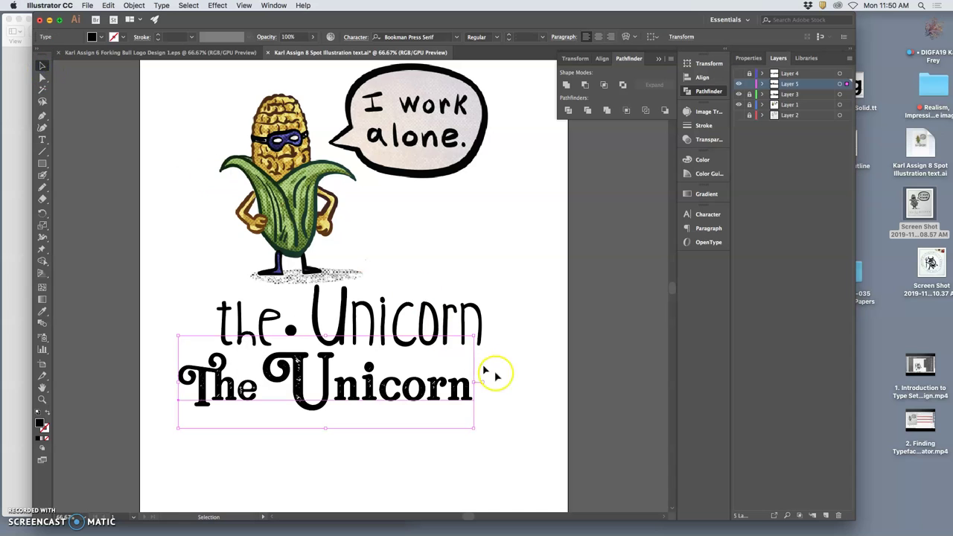
# Step: Nudge the bold 'The Unicorn' title slightly to the right
pyautogui.click(511, 380)
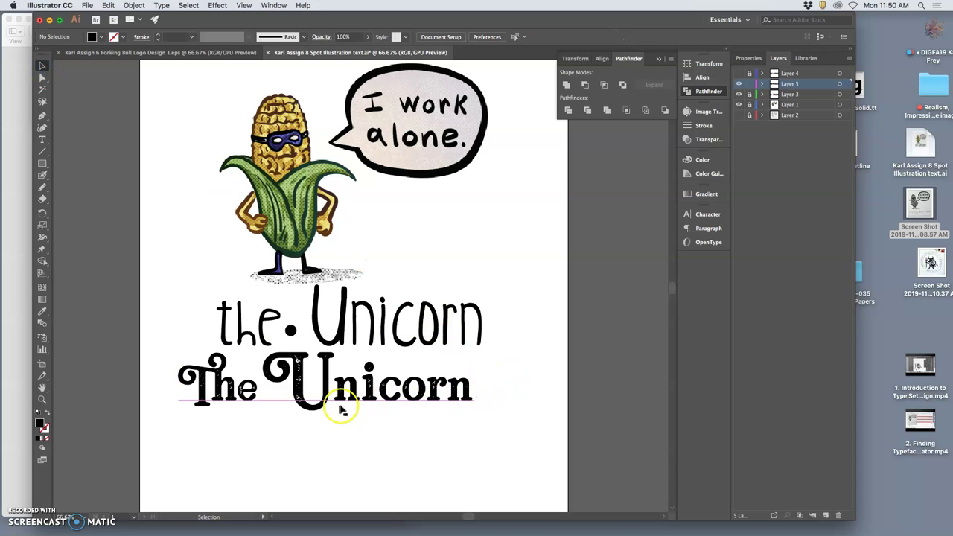
pyautogui.moveTo(358, 397); pyautogui.dragTo(367, 402)
pyautogui.click(512, 389)
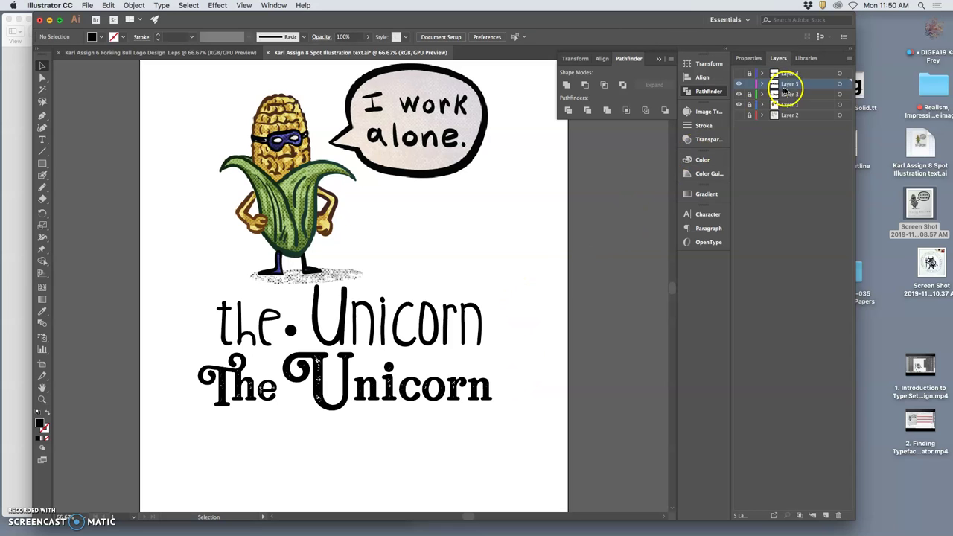
# Step: Hide Layer 5 and paste the title in place on a new Layer 6
pyautogui.click(840, 84)
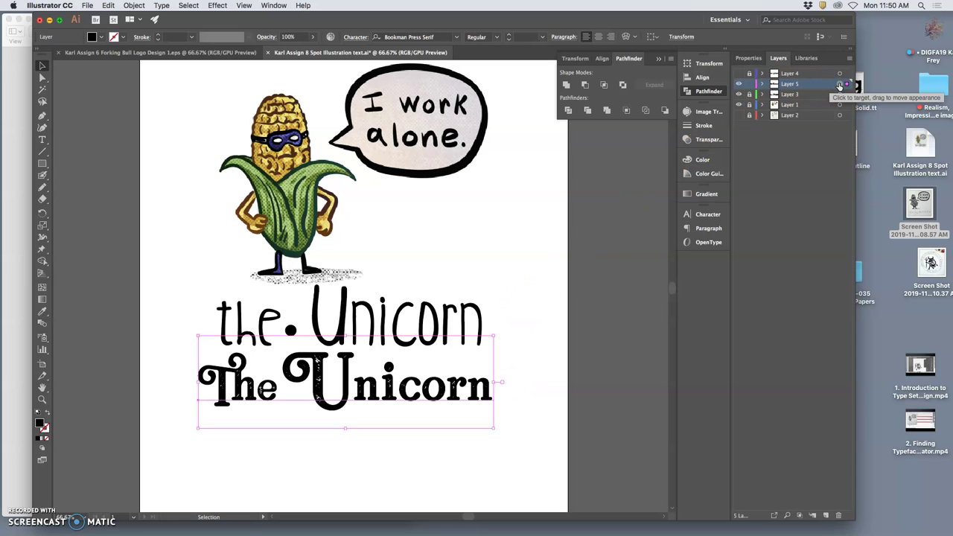
pyautogui.click(739, 84)
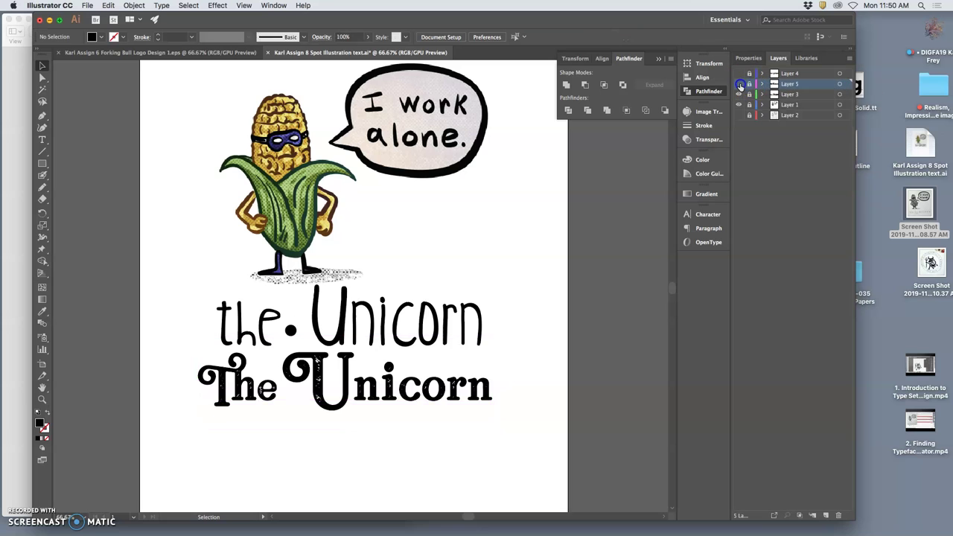
pyautogui.click(825, 516)
pyautogui.click(106, 5)
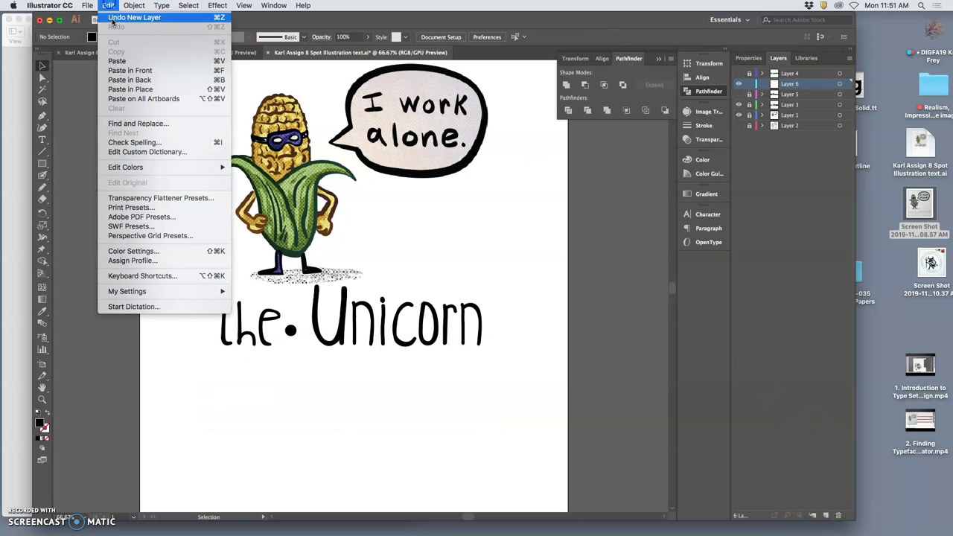
pyautogui.click(139, 92)
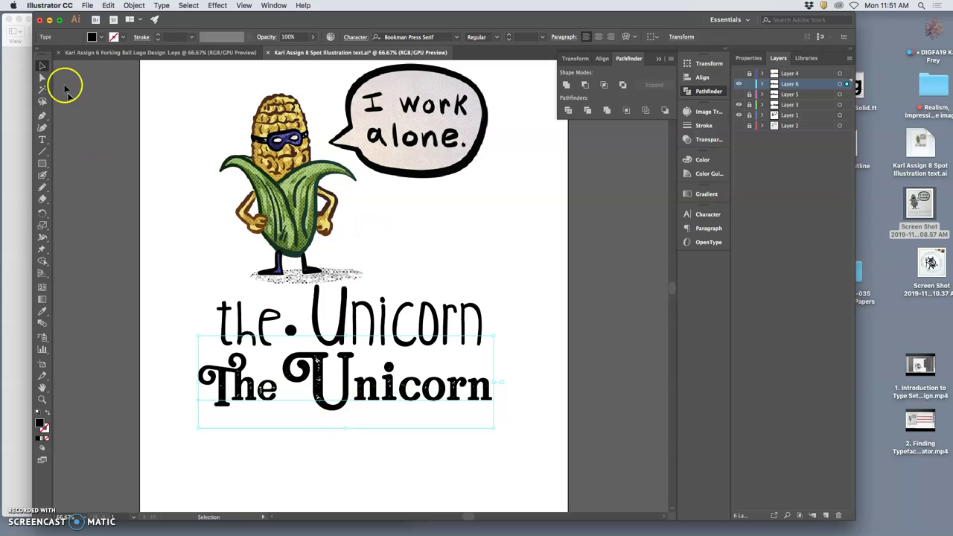
# Step: Convert the 'The Unicorn' text to outlines and select its distressed U
pyautogui.rightClick(342, 397)
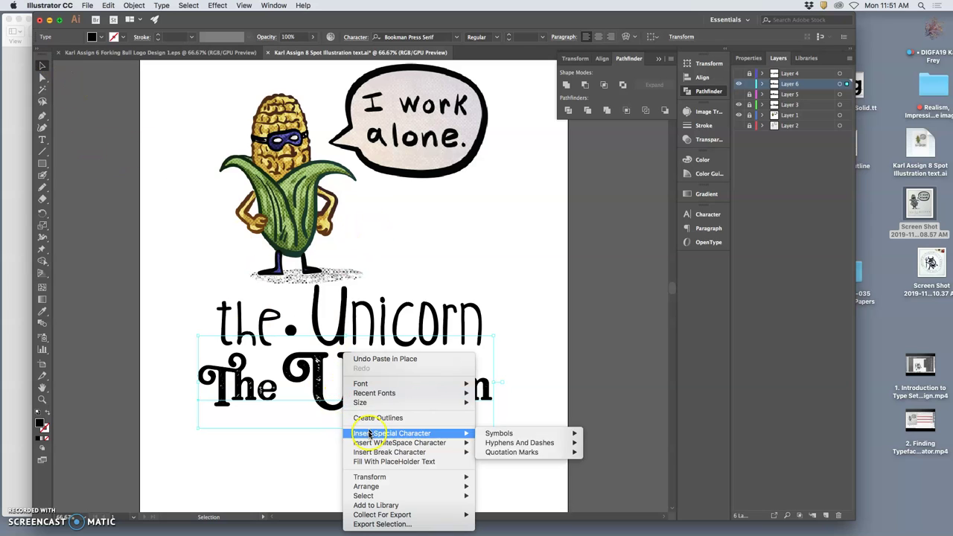
pyautogui.click(365, 418)
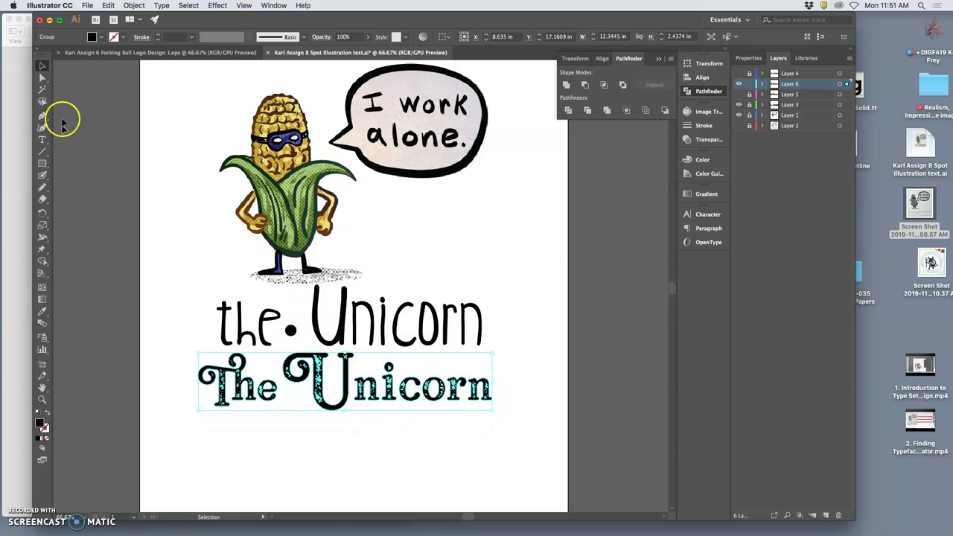
pyautogui.click(43, 77)
pyautogui.click(187, 298)
pyautogui.press('v')
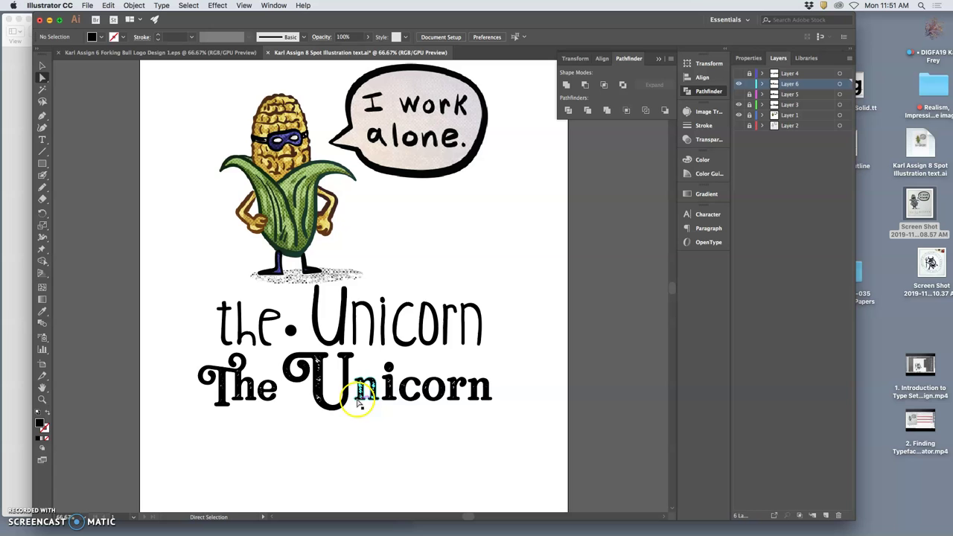
pyautogui.press('super+equal')
pyautogui.press('super+equal')
pyautogui.scroll(-4, 380, 411)
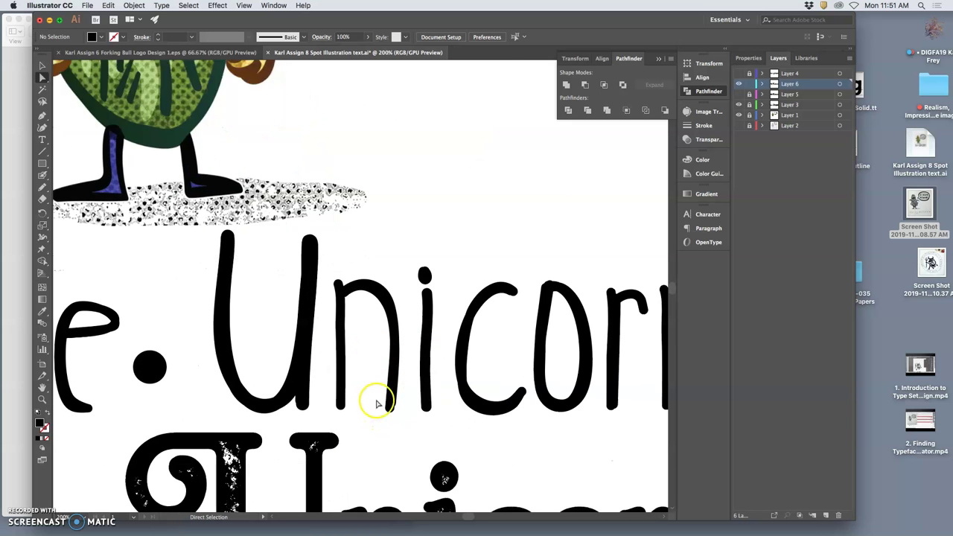
pyautogui.press('super+equal')
pyautogui.press('a')
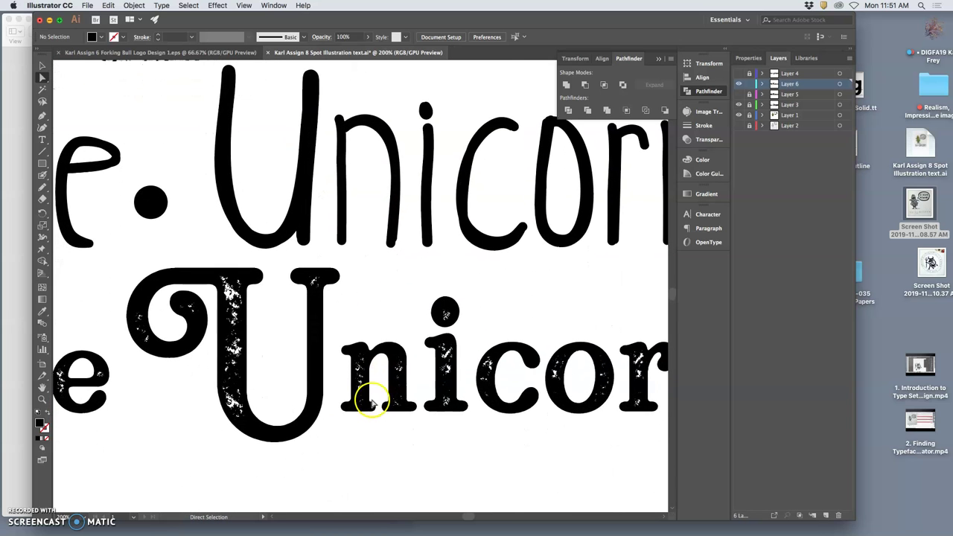
pyautogui.hscroll(-3, 376, 400)
pyautogui.click(363, 408)
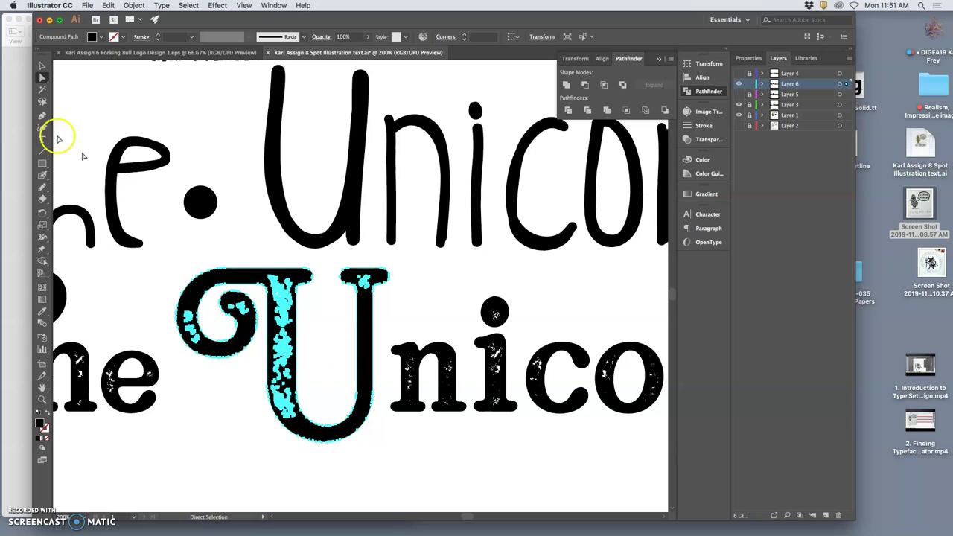
# Step: Enlarge the U to 3.09 × 2.81 in so it dips below the baseline
pyautogui.click(42, 65)
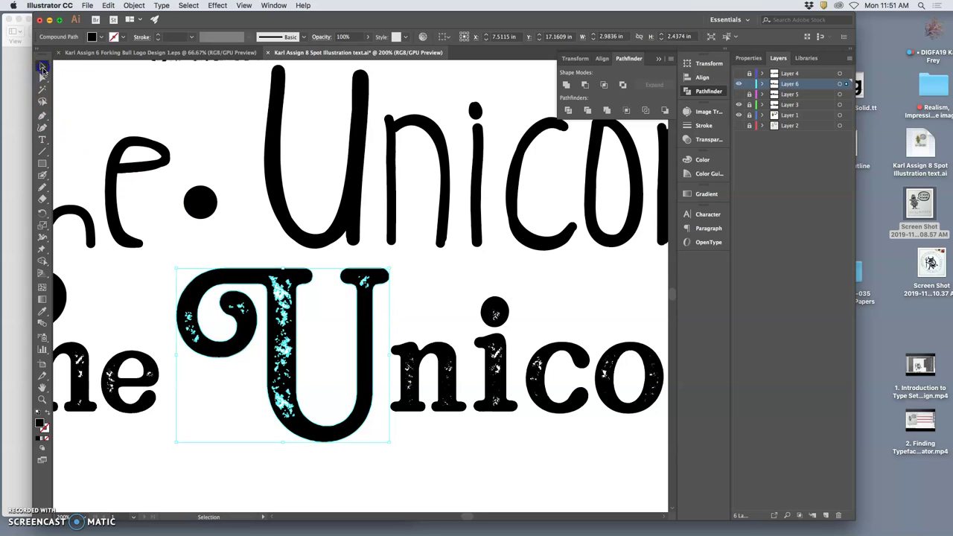
pyautogui.moveTo(283, 442); pyautogui.dragTo(281, 476)
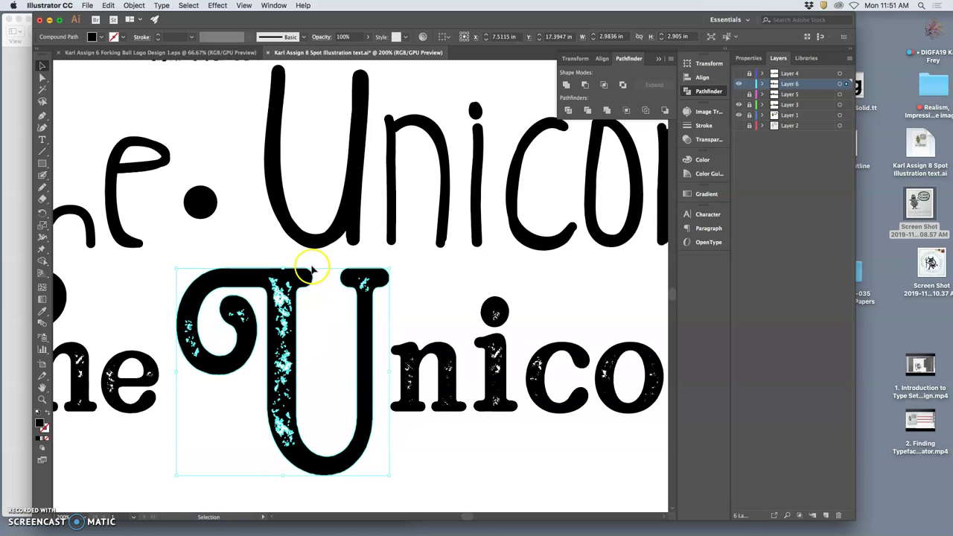
pyautogui.moveTo(283, 268); pyautogui.dragTo(283, 278)
pyautogui.hscroll(-5, 283, 298)
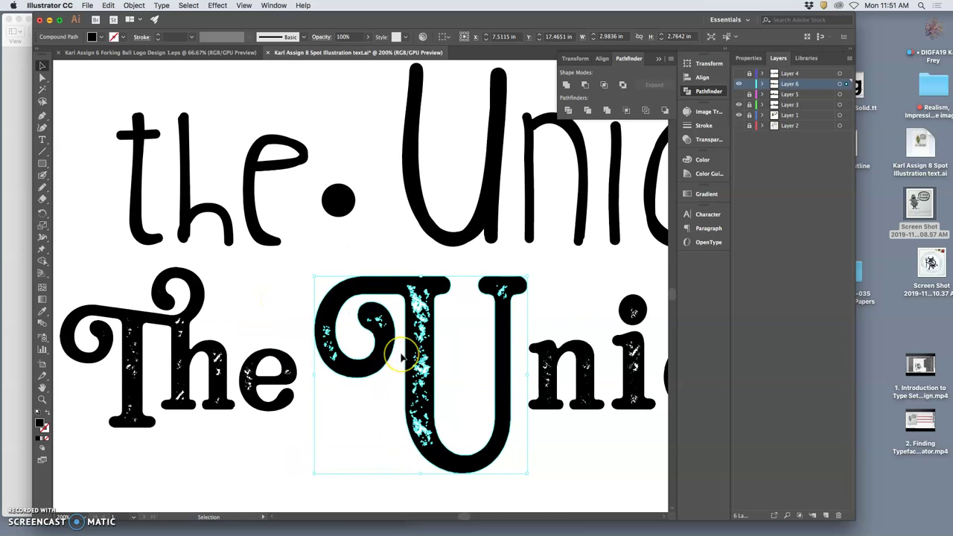
pyautogui.hscroll(1, 426, 344)
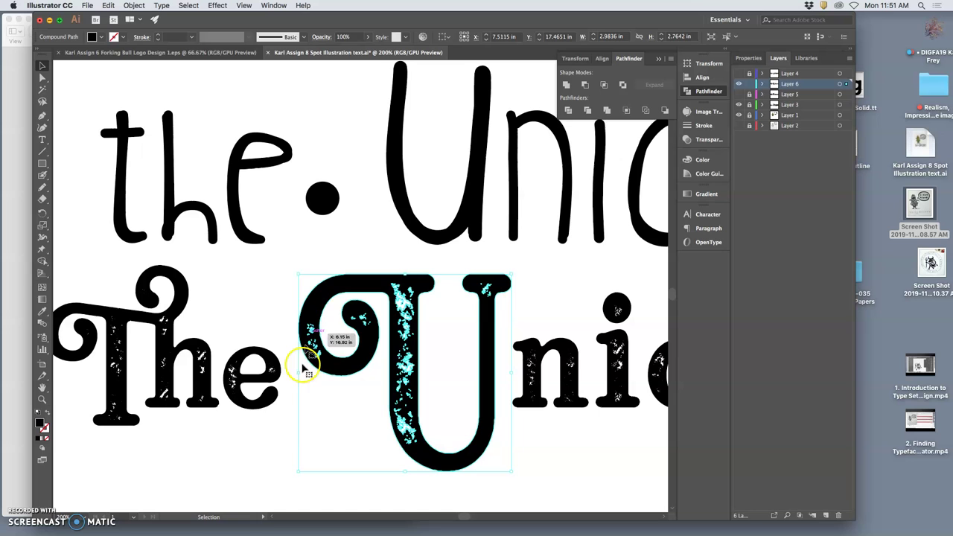
pyautogui.moveTo(297, 371); pyautogui.dragTo(291, 374)
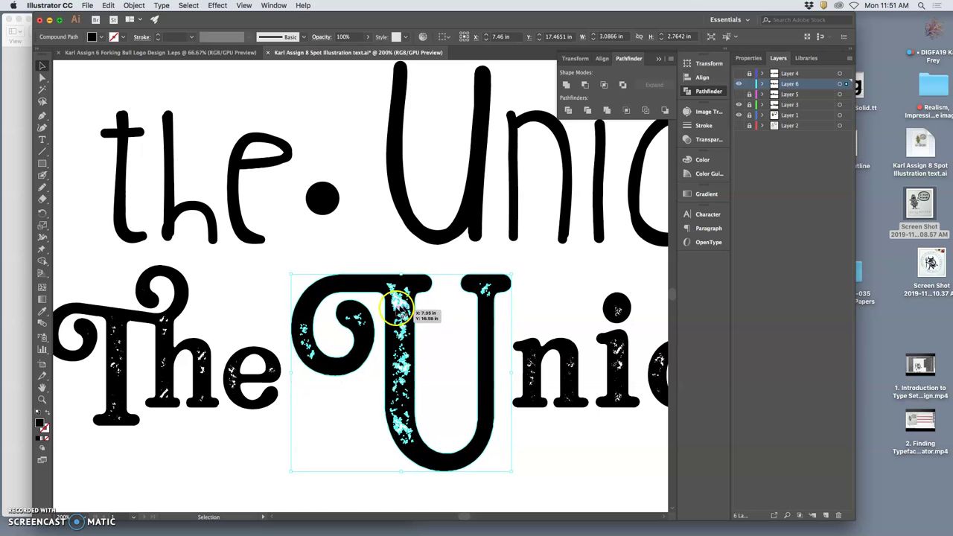
pyautogui.click(400, 282)
pyautogui.moveTo(401, 276); pyautogui.dragTo(401, 270)
pyautogui.click(526, 319)
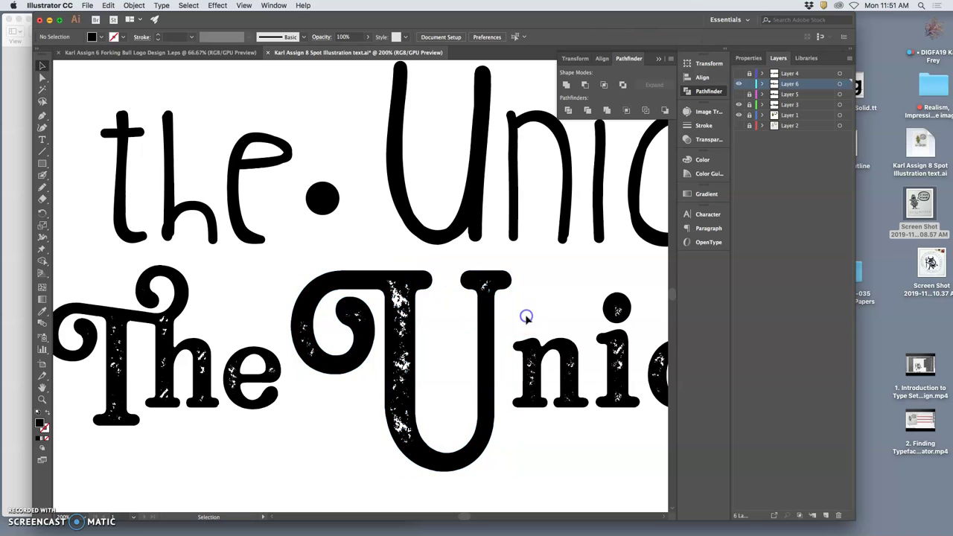
pyautogui.press('super+minus')
pyautogui.press('super+minus')
pyautogui.press('super+minus')
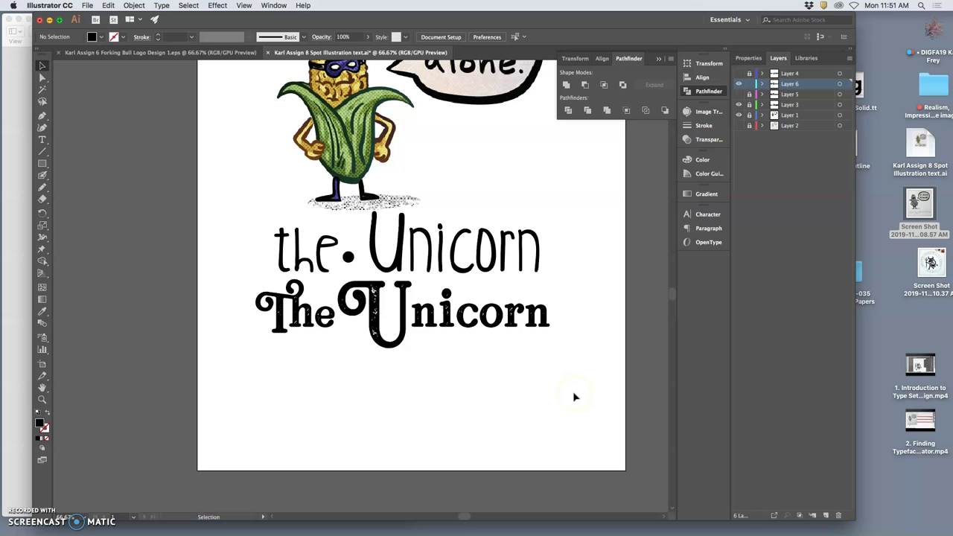
pyautogui.scroll(4, 574, 395)
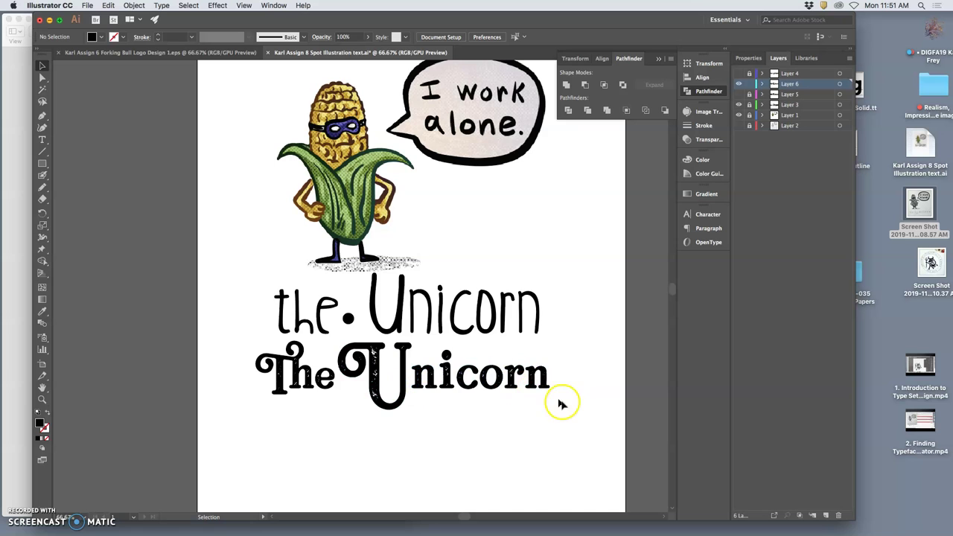
pyautogui.press('super+equal')
pyautogui.press('super+equal')
pyautogui.press('super+equal')
pyautogui.press('super+equal')
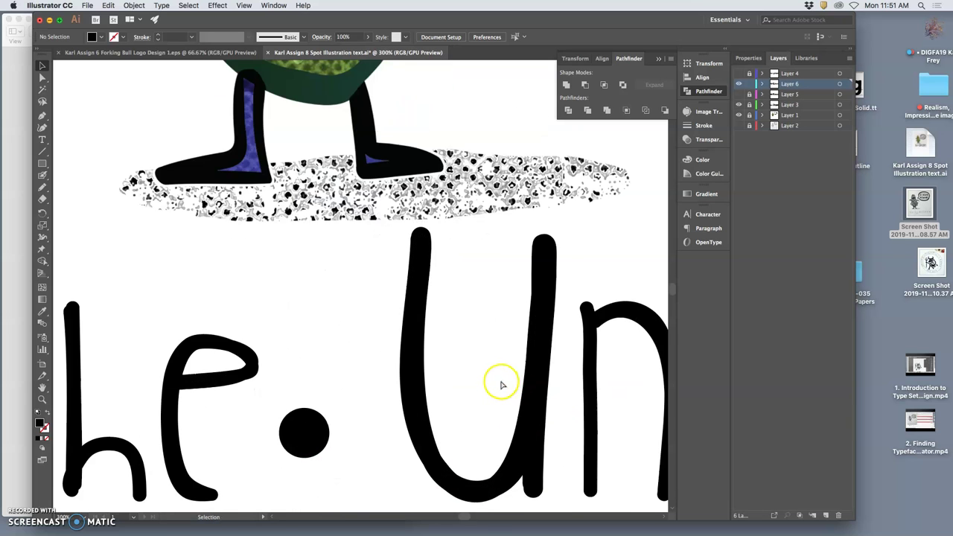
pyautogui.hscroll(5, 501, 385)
pyautogui.scroll(-10, 501, 385)
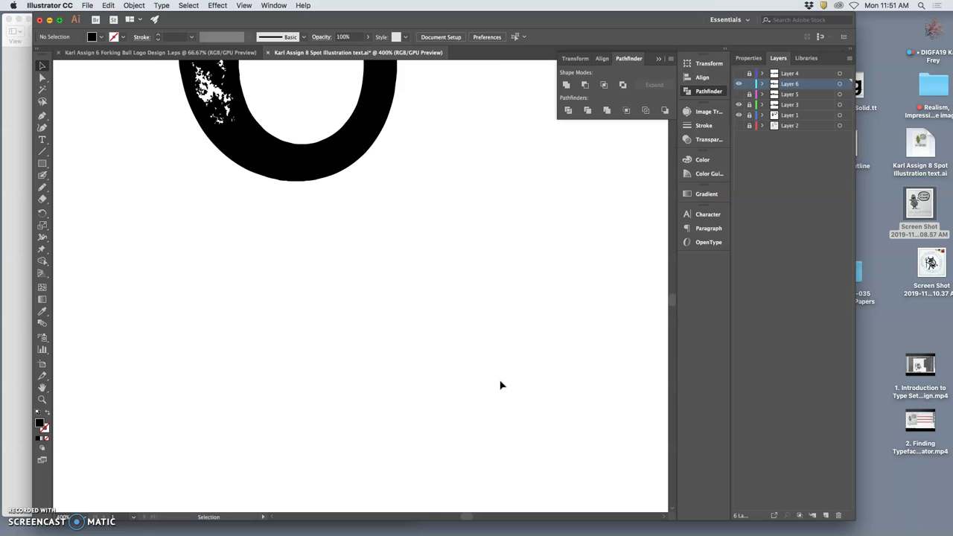
pyautogui.press('super+equal')
pyautogui.scroll(-5, 501, 385)
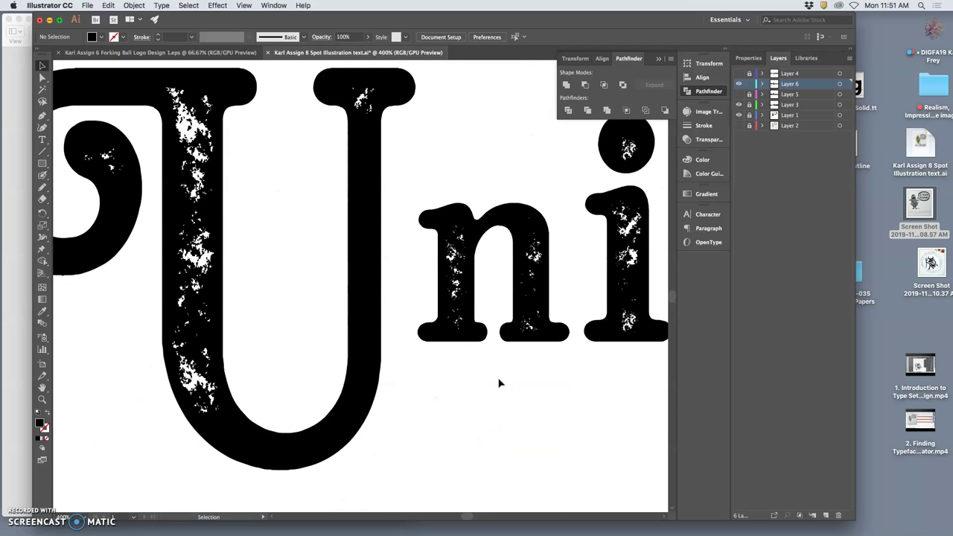
pyautogui.click(44, 91)
pyautogui.click(43, 78)
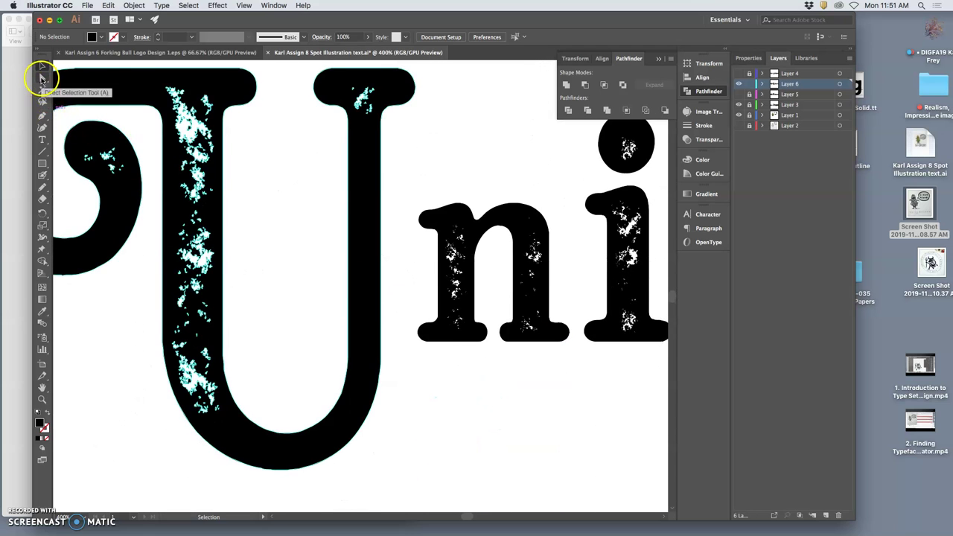
pyautogui.click(470, 224)
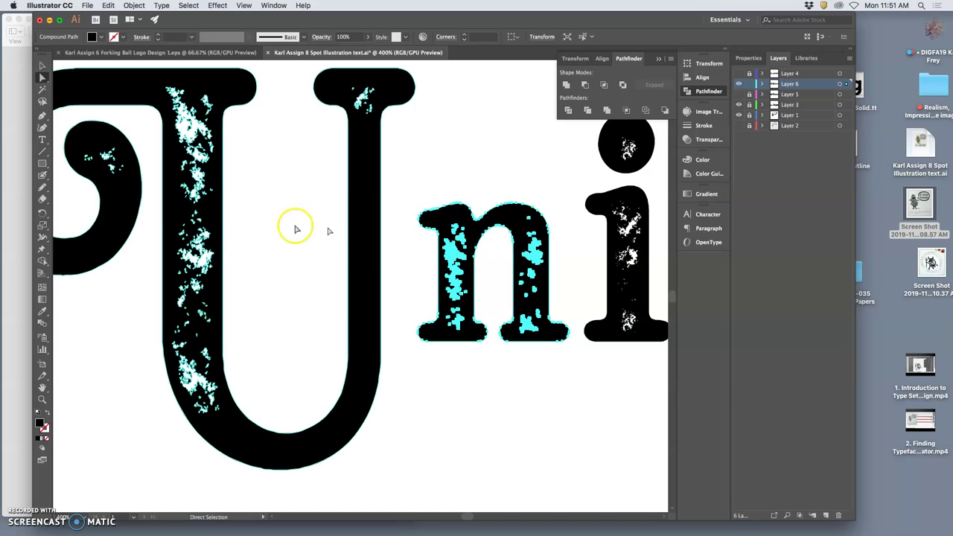
pyautogui.click(42, 187)
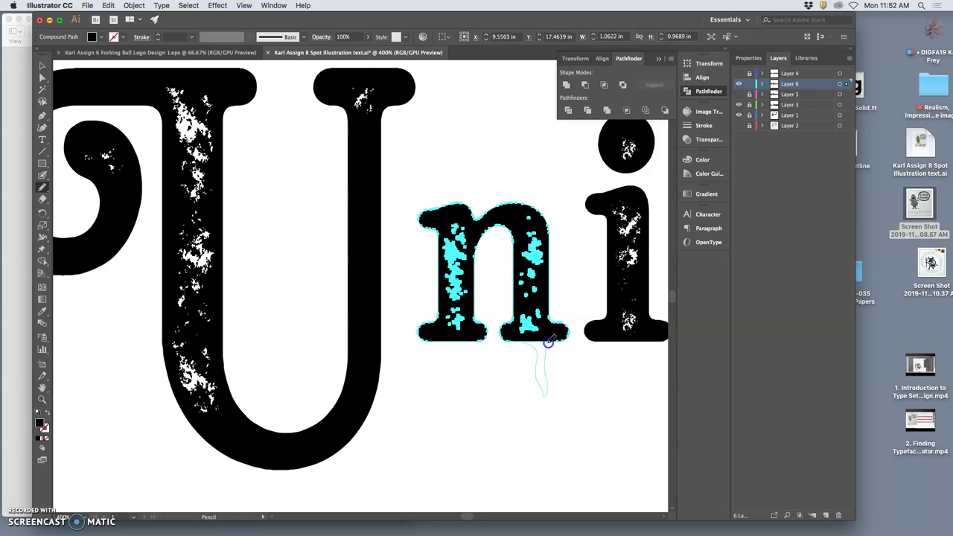
pyautogui.moveTo(555, 341); pyautogui.dragTo(557, 346)
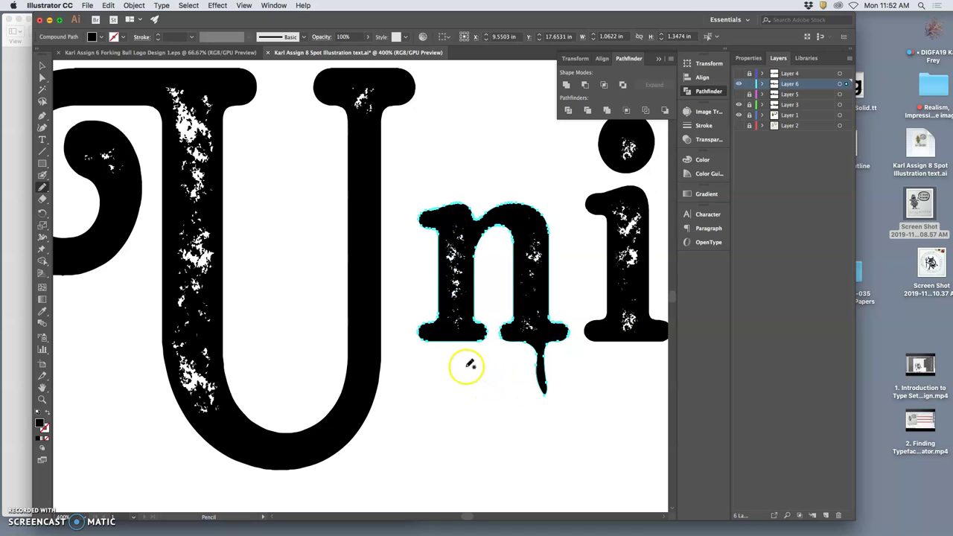
pyautogui.press('super+z')
pyautogui.press('a')
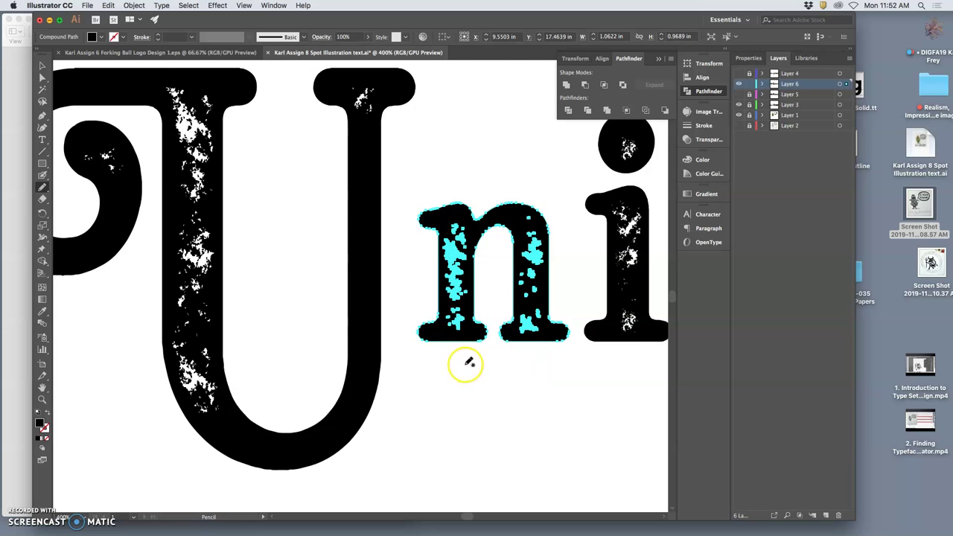
pyautogui.press('super+minus')
pyautogui.press('super+minus')
pyautogui.press('super+minus')
pyautogui.press('super+minus')
pyautogui.press('super+minus')
pyautogui.press('n')
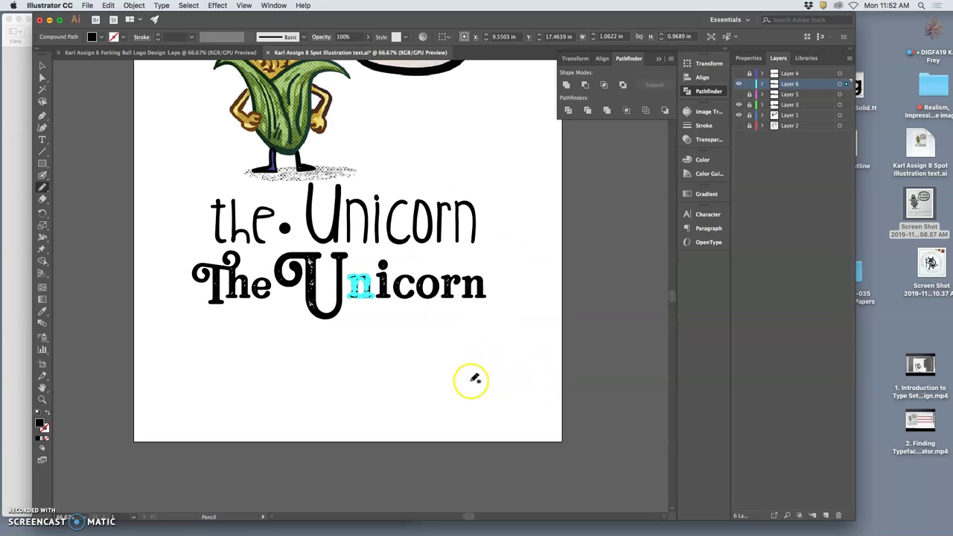
pyautogui.scroll(3, 472, 383)
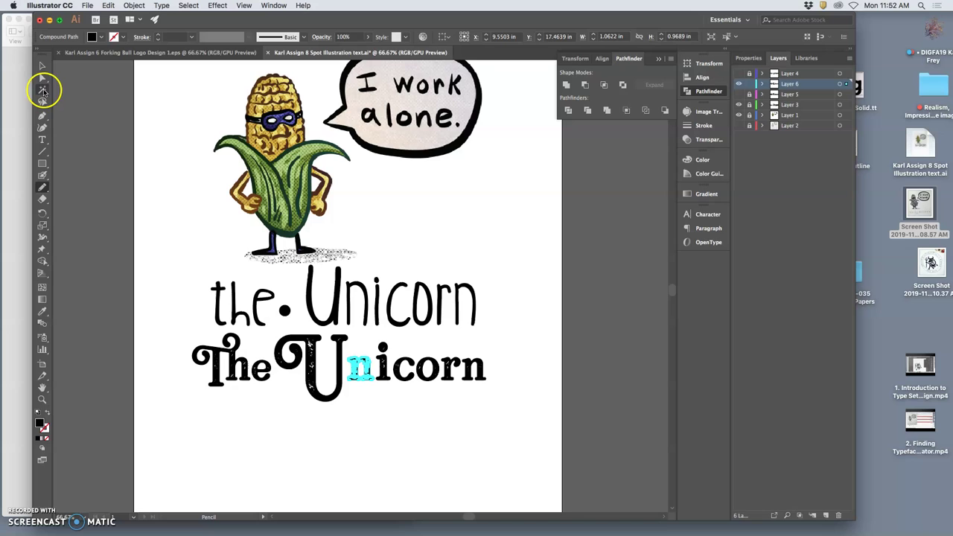
# Step: Hide the distressed U layer and show the clean U version instead
pyautogui.click(422, 240)
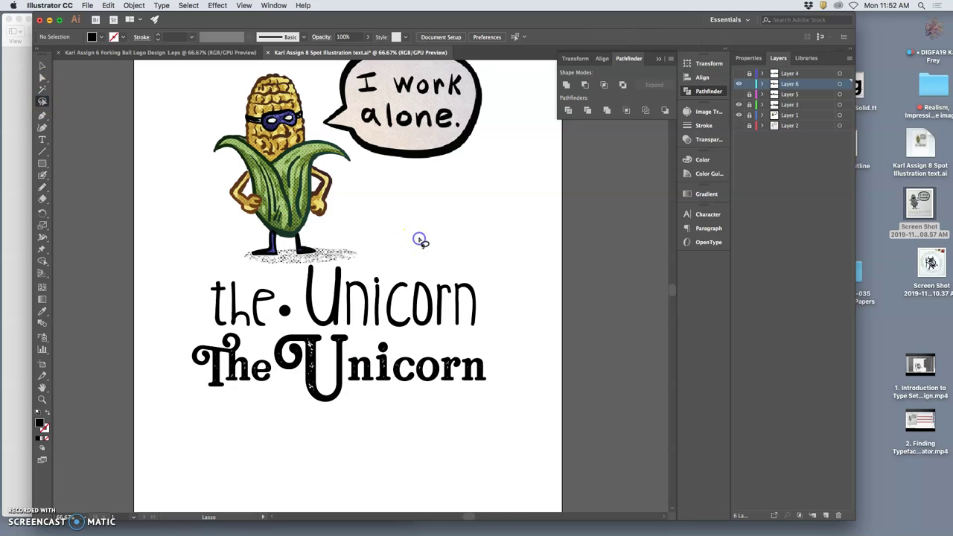
pyautogui.click(741, 95)
pyautogui.click(739, 85)
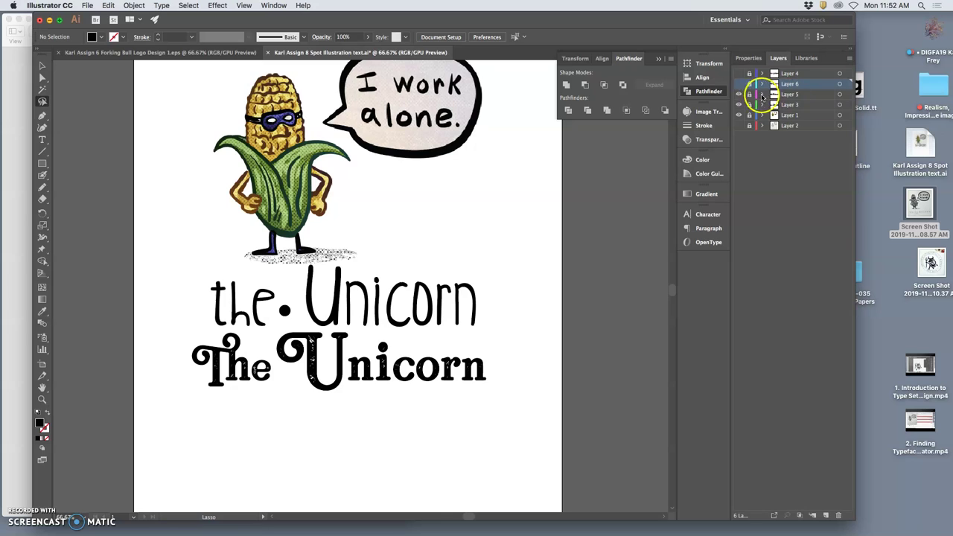
# Step: Select the whole 'The Unicorn' title line with the Type tool
pyautogui.click(43, 139)
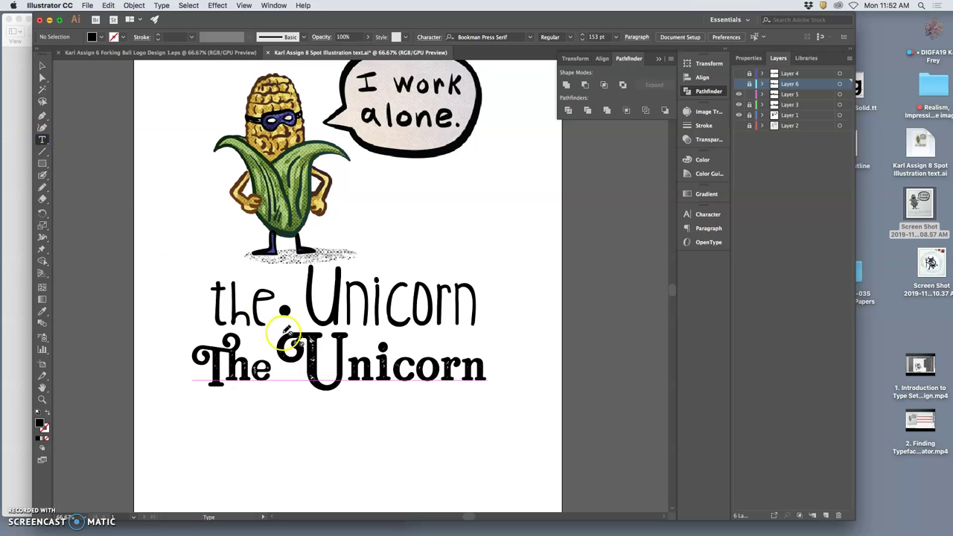
pyautogui.click(804, 94)
pyautogui.tripleClick(359, 373)
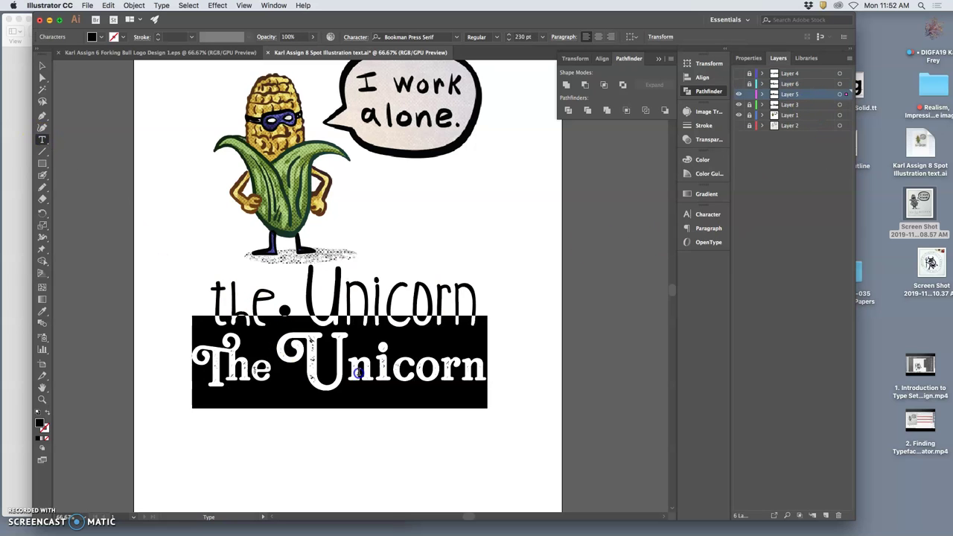
pyautogui.click(749, 95)
# Step: Paste a copy of 'The Unicorn' in place on a new layer and move it below the second title
pyautogui.click(825, 515)
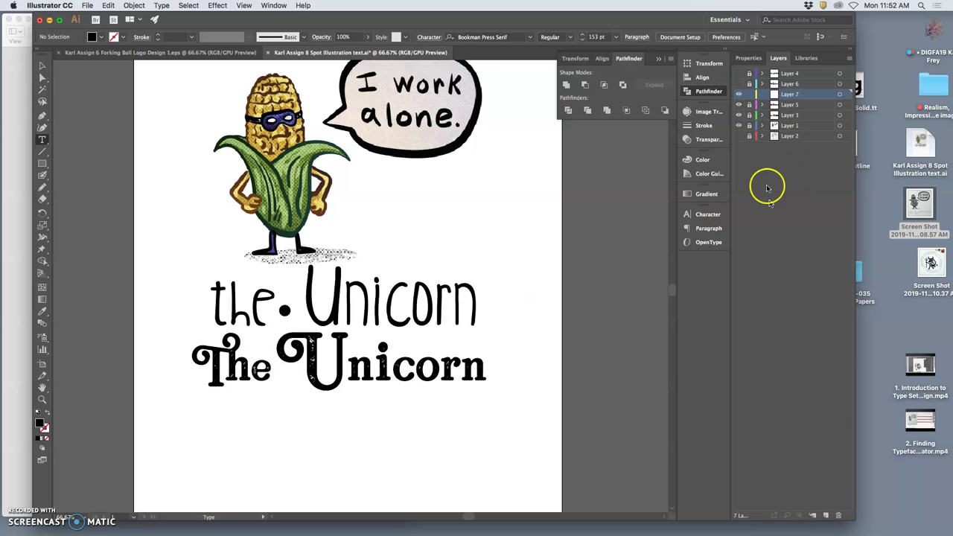
pyautogui.click(109, 5)
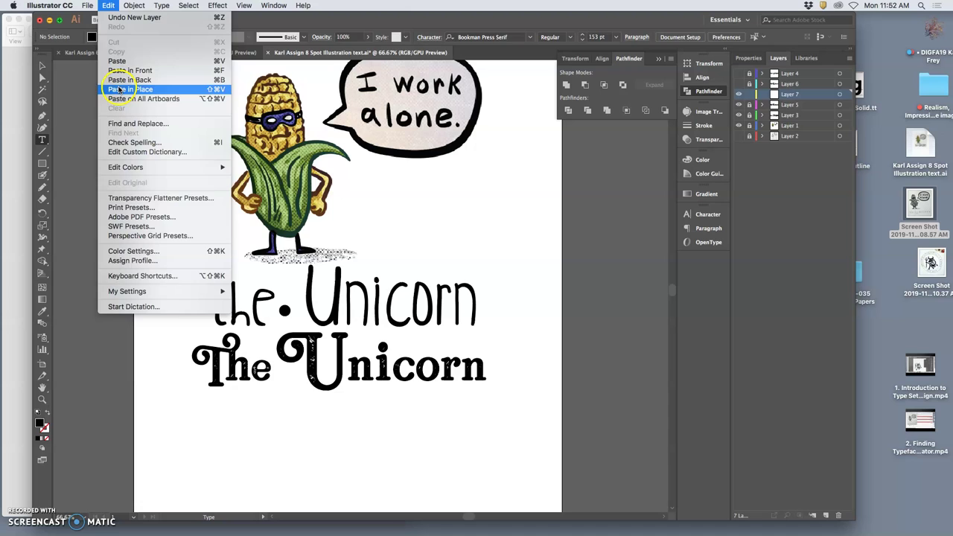
pyautogui.click(119, 88)
pyautogui.click(42, 66)
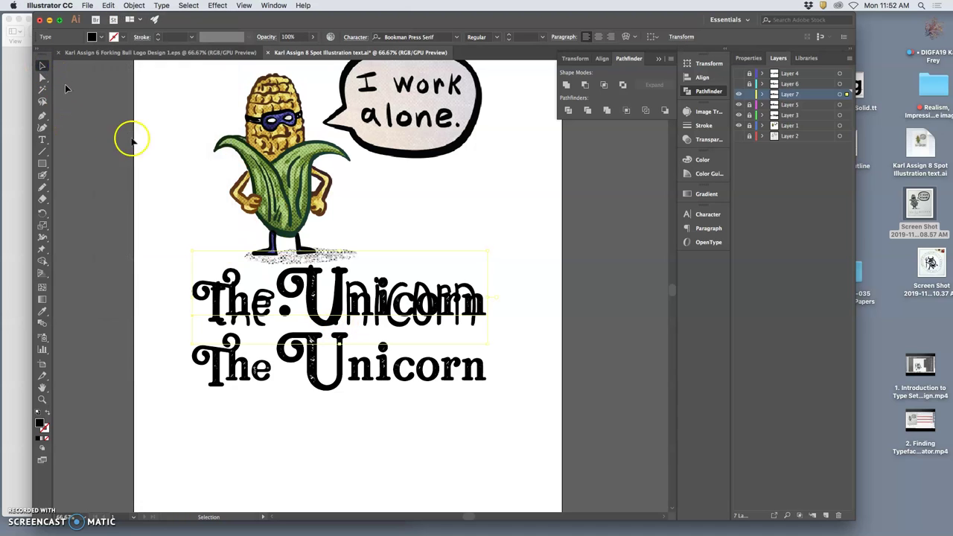
pyautogui.moveTo(314, 309); pyautogui.dragTo(311, 441)
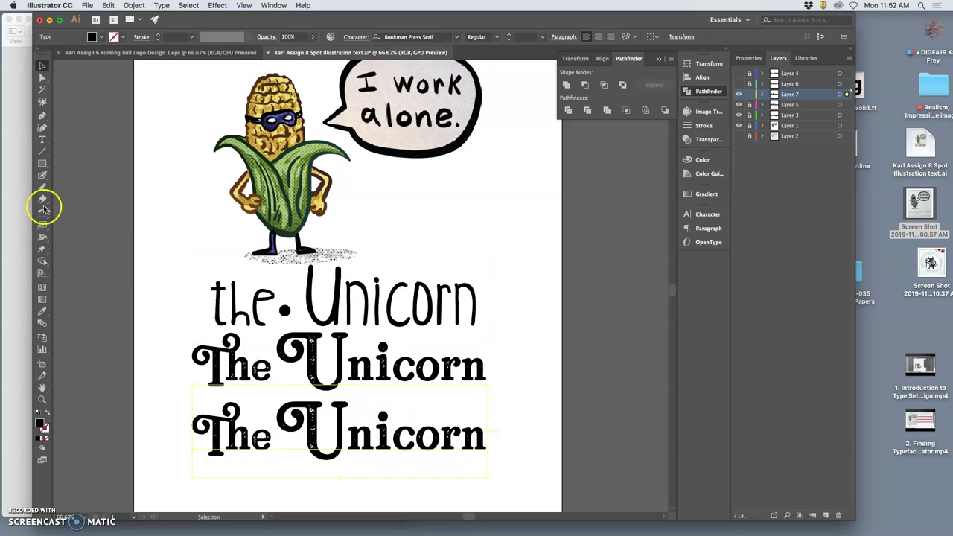
pyautogui.click(42, 139)
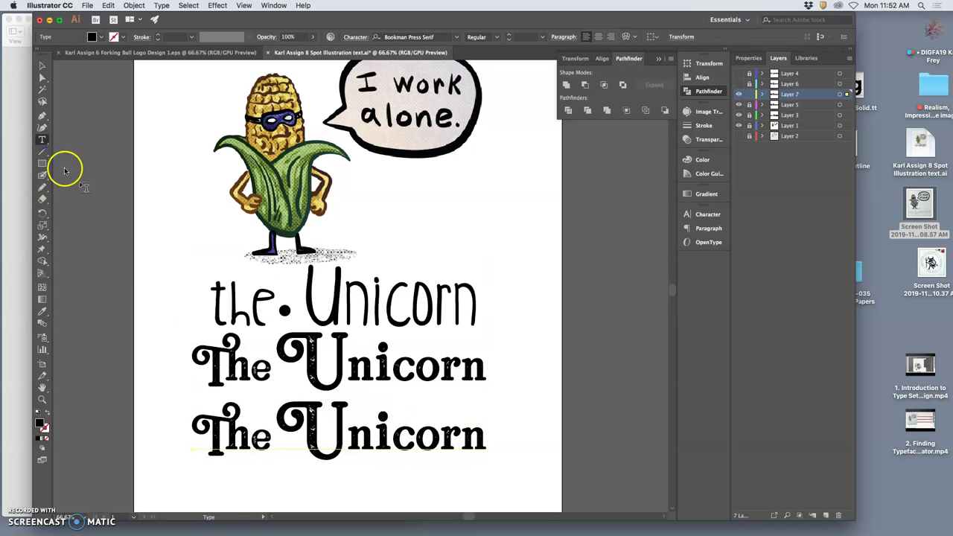
# Step: Set the third title line in Shockwave SANS Regular so it reads THE UNICORN in capitals
pyautogui.tripleClick(328, 452)
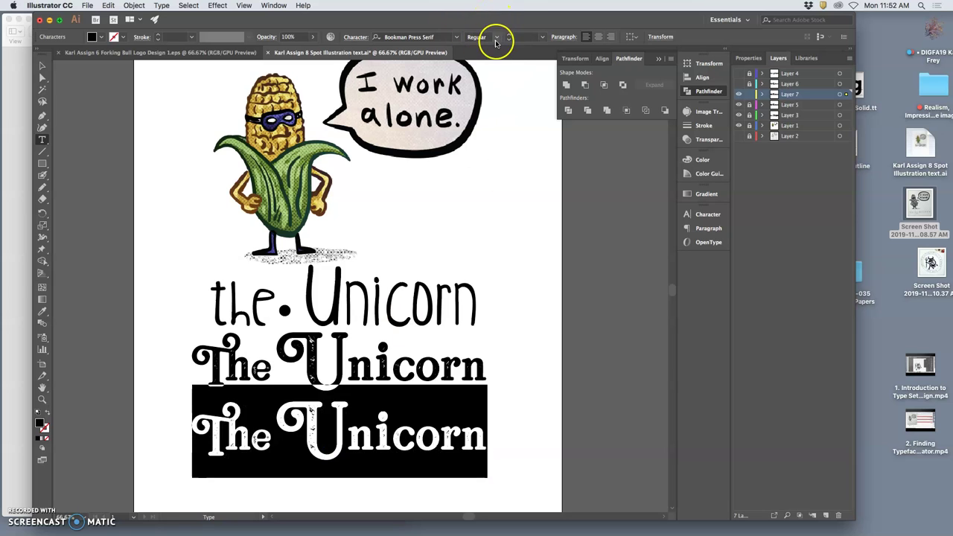
pyautogui.click(456, 37)
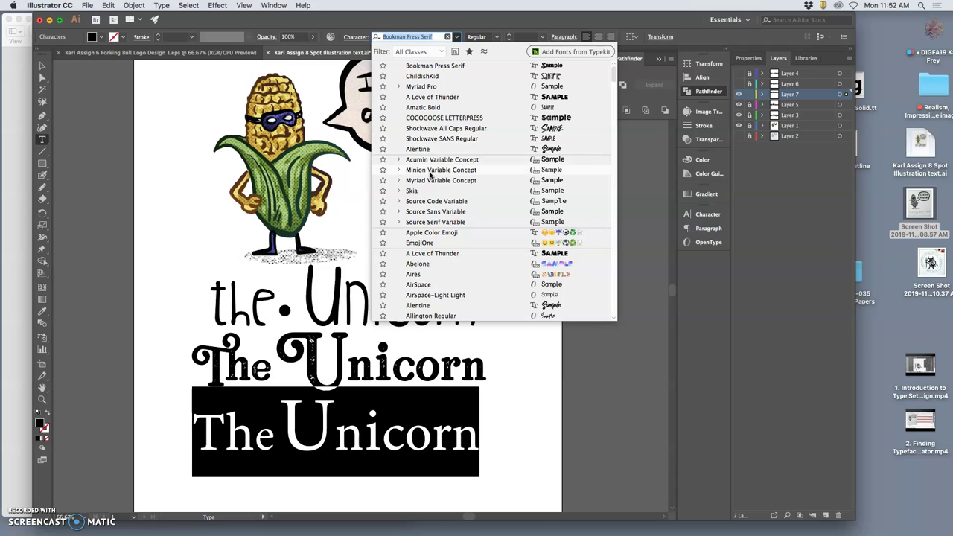
pyautogui.click(430, 203)
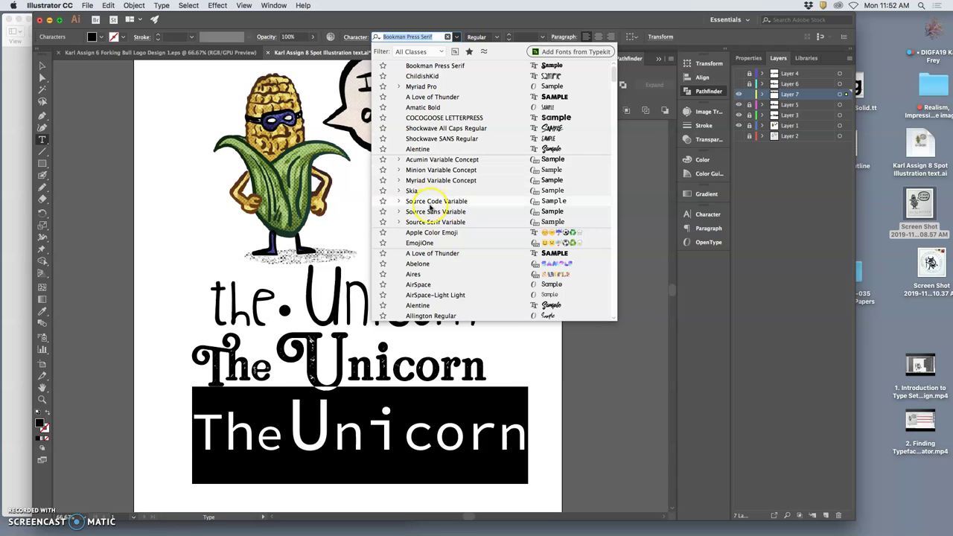
pyautogui.click(410, 139)
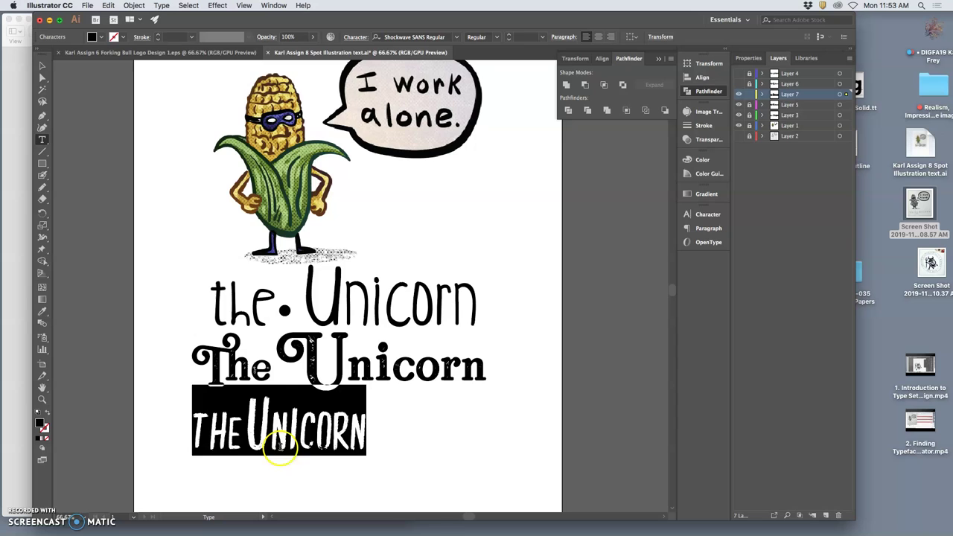
pyautogui.click(262, 444)
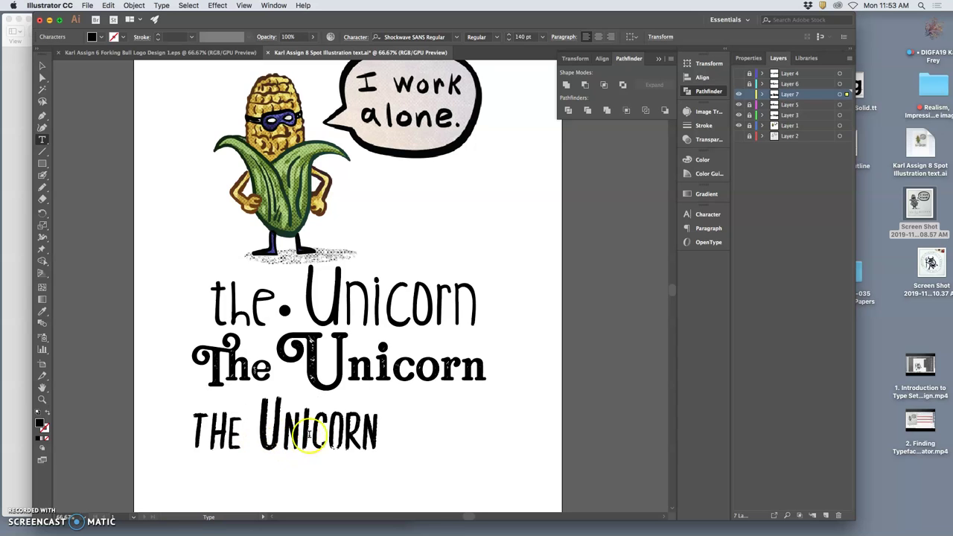
# Step: Stretch the THE UNICORN text frame wider and position it under the second title
pyautogui.click(41, 67)
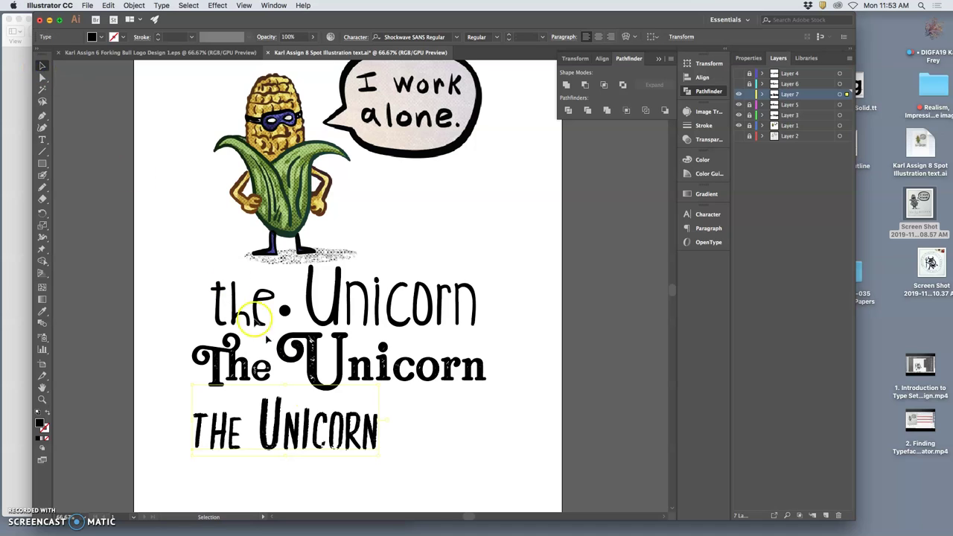
pyautogui.click(379, 426)
pyautogui.moveTo(379, 424); pyautogui.dragTo(475, 427)
pyautogui.moveTo(191, 425); pyautogui.dragTo(206, 423)
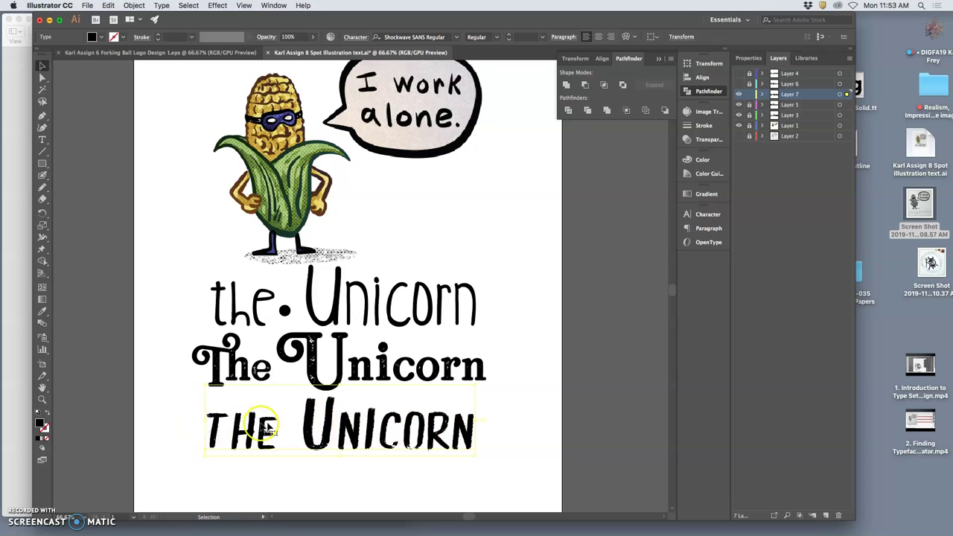
pyautogui.moveTo(340, 387); pyautogui.dragTo(341, 390)
pyautogui.moveTo(397, 439)
pyautogui.mouseDown()
pyautogui.moveTo(390, 431)
pyautogui.moveTo(384, 441)
pyautogui.mouseUp()
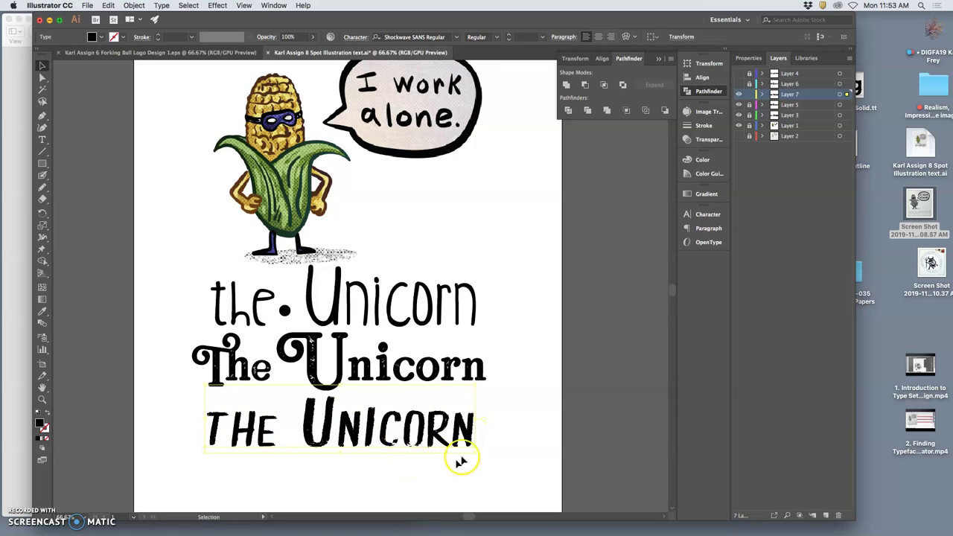
pyautogui.scroll(2, 483, 447)
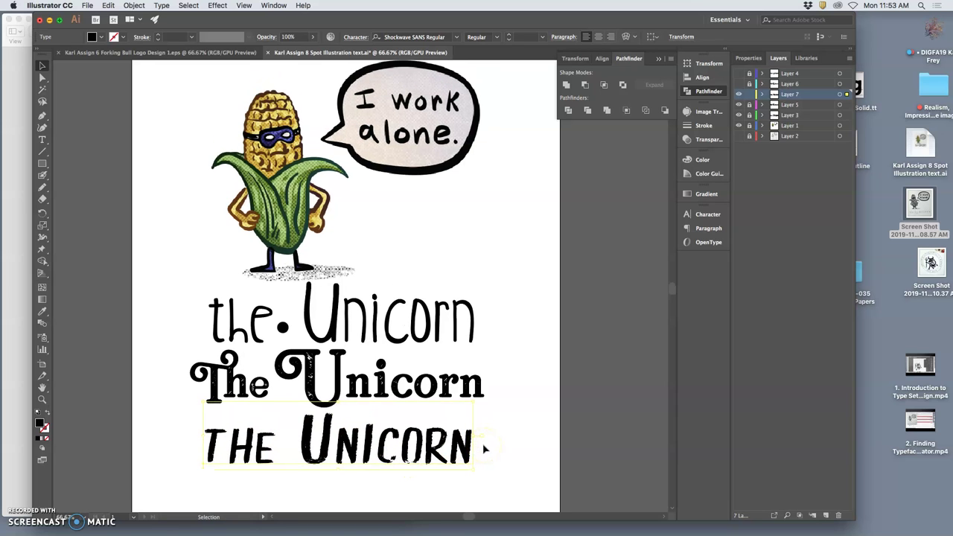
pyautogui.scroll(-2, 483, 443)
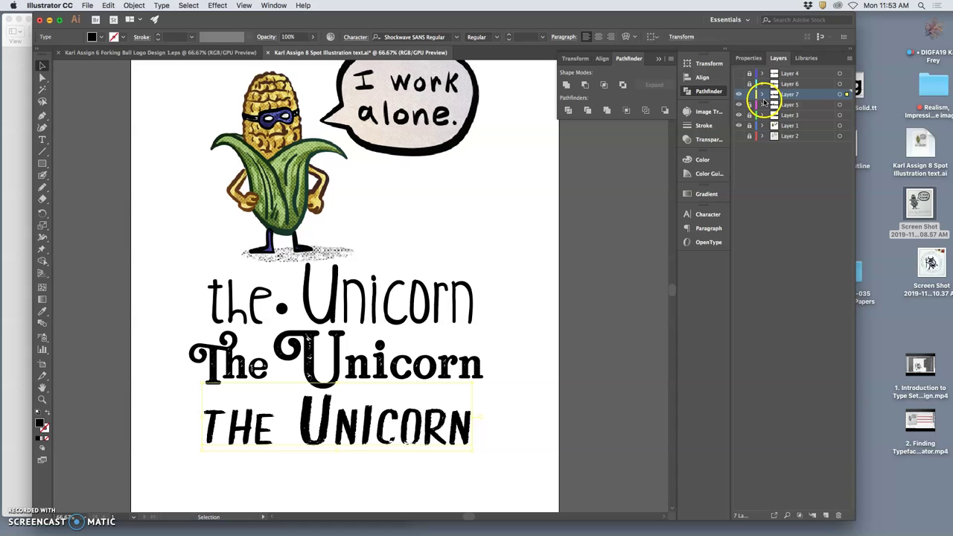
pyautogui.click(339, 435)
# Step: Tighten the kerning after the U, between the words, and after the T
pyautogui.click(42, 140)
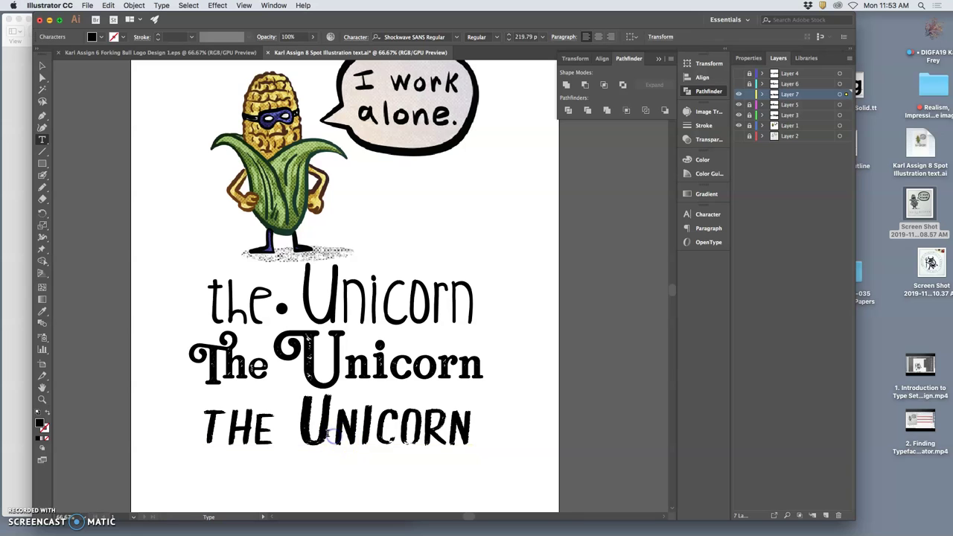
pyautogui.moveTo(319, 435); pyautogui.dragTo(307, 433)
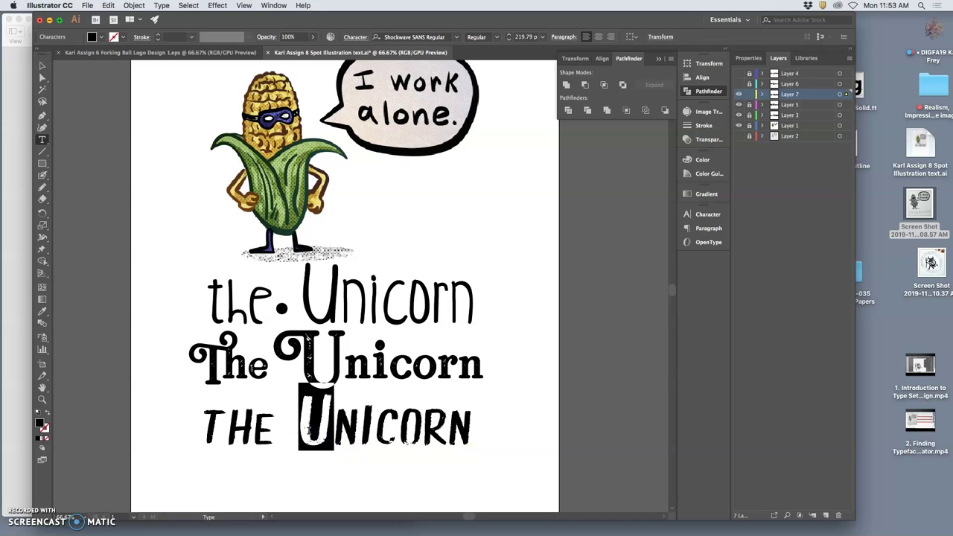
pyautogui.hotkey('alt', 'Left')
pyautogui.hotkey('alt', 'Left')
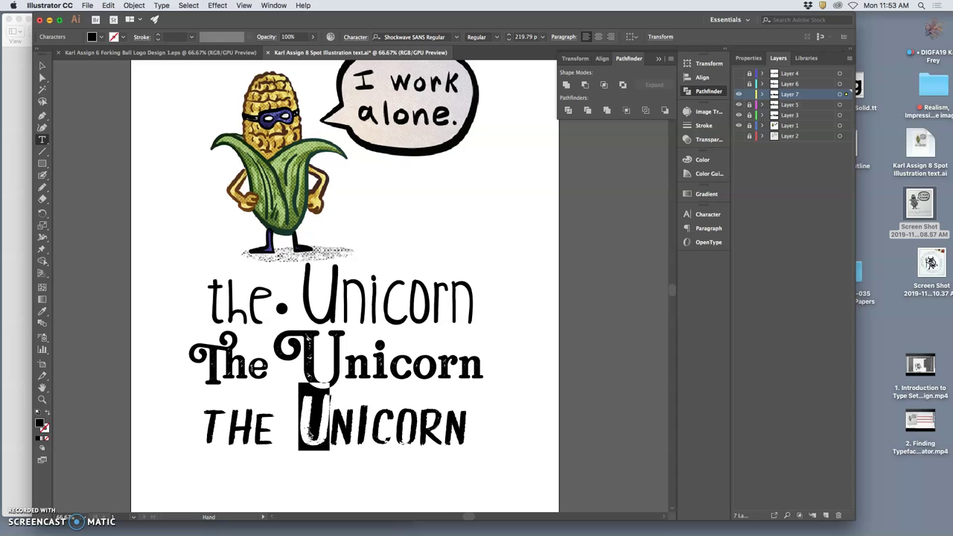
pyautogui.hotkey('alt', 'Right')
pyautogui.click(364, 451)
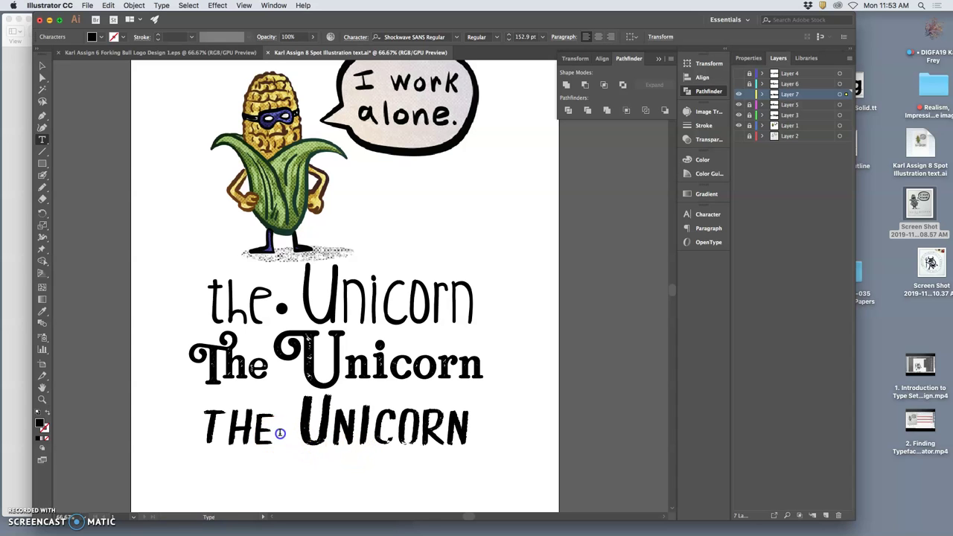
pyautogui.moveTo(280, 433); pyautogui.dragTo(289, 432)
pyautogui.hotkey('alt', 'Left')
pyautogui.hotkey('alt', 'Left')
pyautogui.hotkey('alt', 'Left')
pyautogui.hotkey('alt', 'Left')
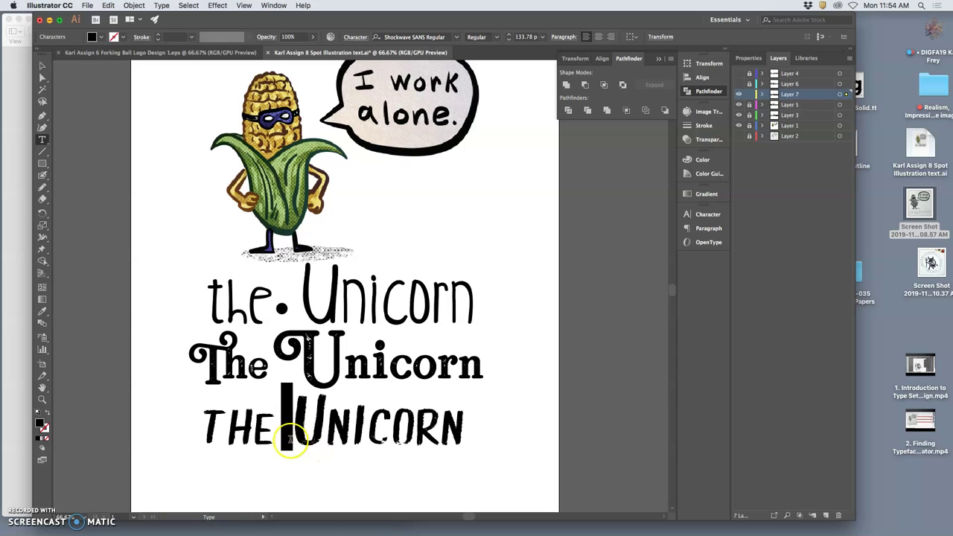
pyautogui.click(223, 440)
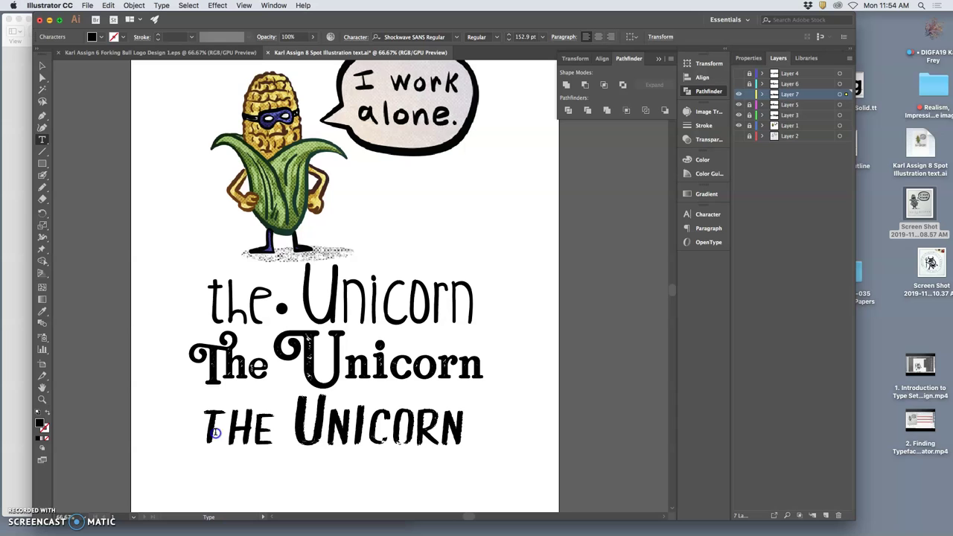
pyautogui.moveTo(215, 433); pyautogui.dragTo(208, 432)
pyautogui.hotkey('alt', 'Left')
pyautogui.hotkey('alt', 'Left')
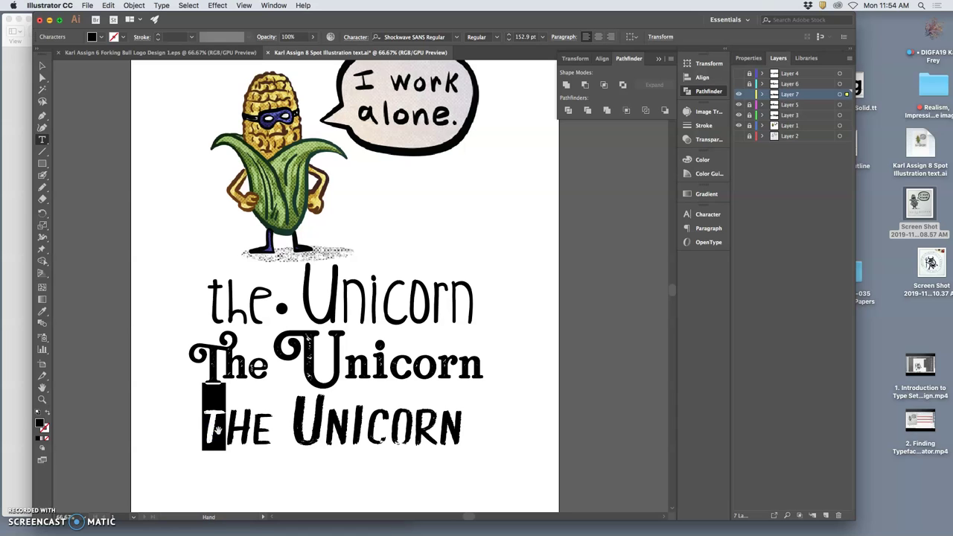
pyautogui.click(291, 445)
# Step: Set the E of THE to 140 pt
pyautogui.moveTo(272, 438); pyautogui.dragTo(251, 437)
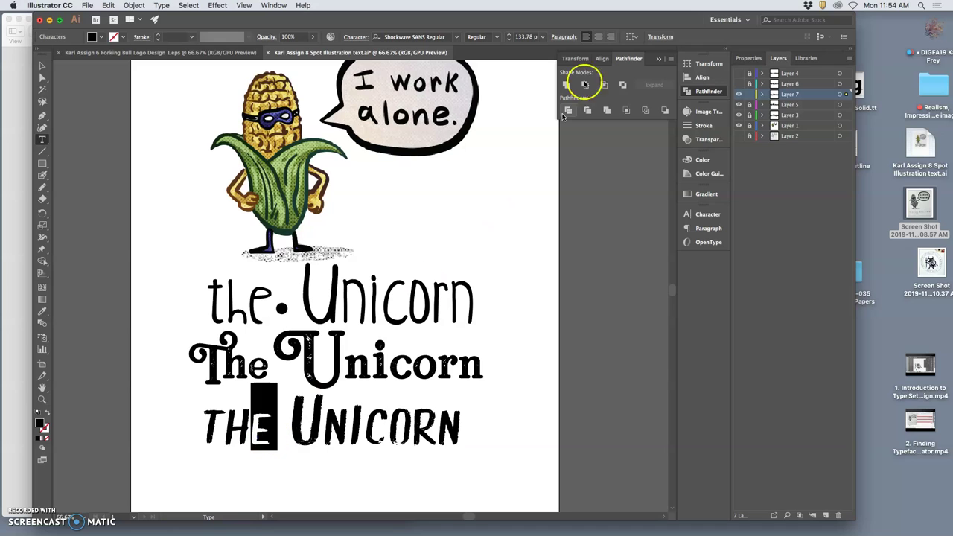
pyautogui.click(542, 37)
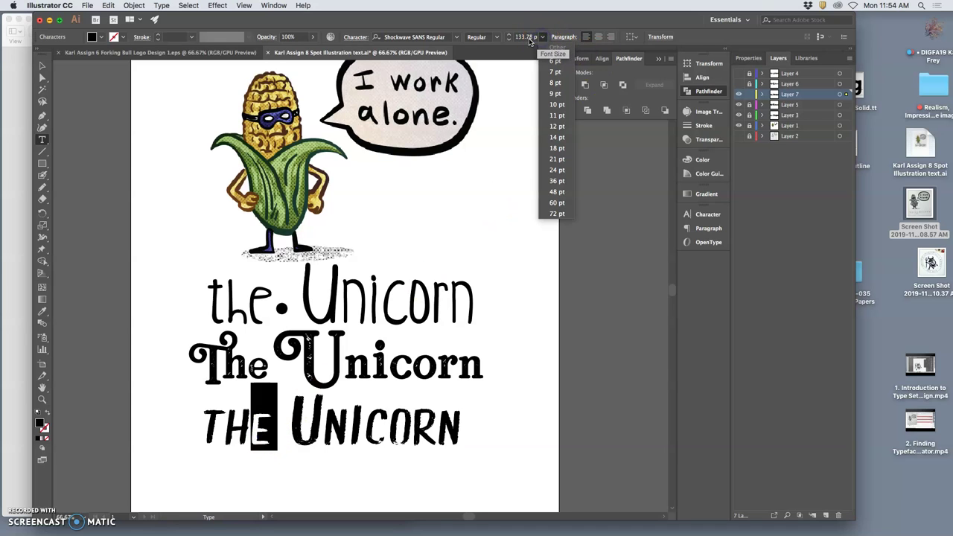
pyautogui.click(525, 37)
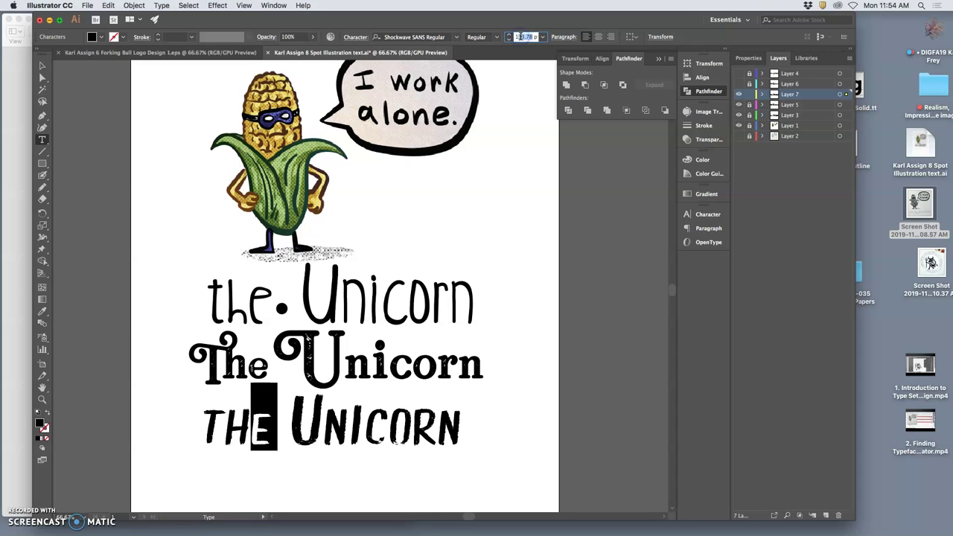
pyautogui.write('140')
pyautogui.press('Return')
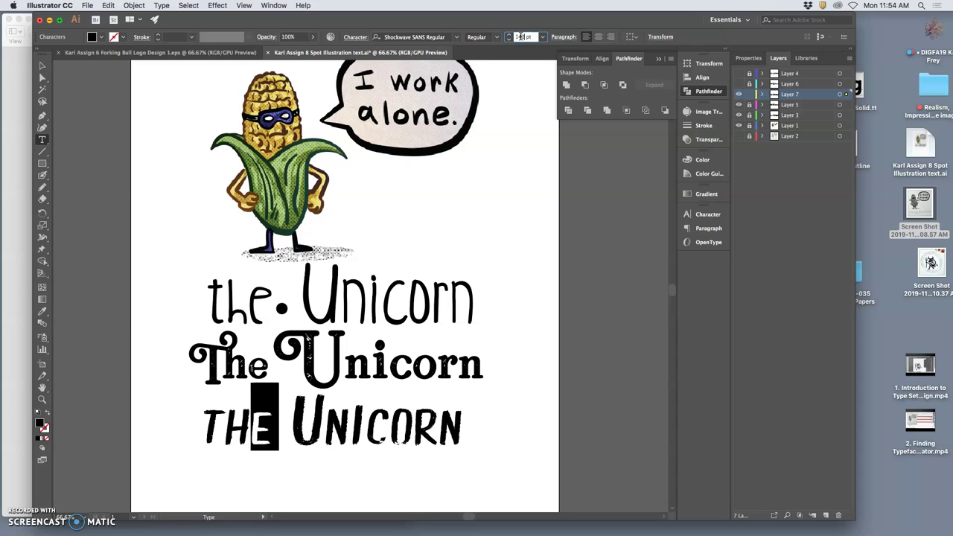
pyautogui.click(497, 397)
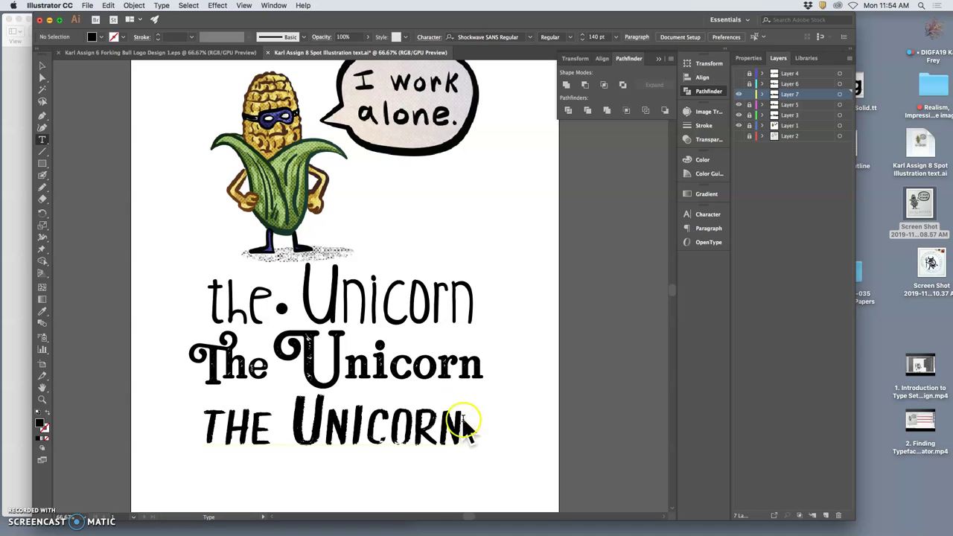
# Step: Hide the THE UNICORN text layer and add a new empty layer
pyautogui.click(839, 95)
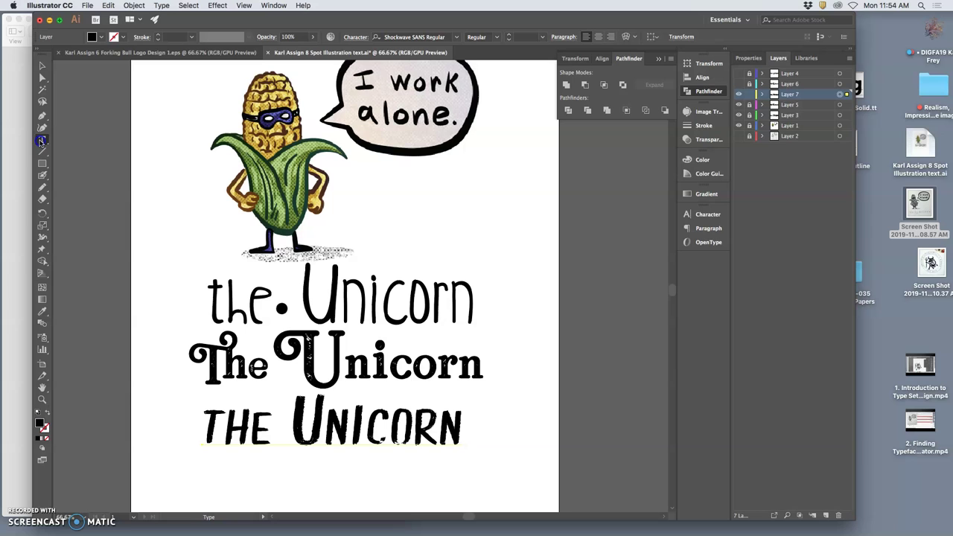
pyautogui.tripleClick(322, 440)
pyautogui.press('super+c')
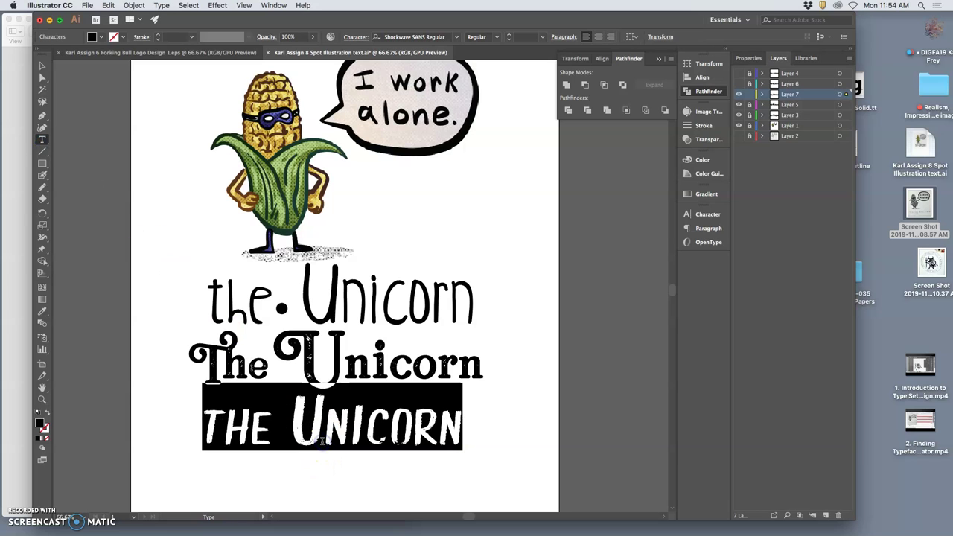
pyautogui.click(747, 95)
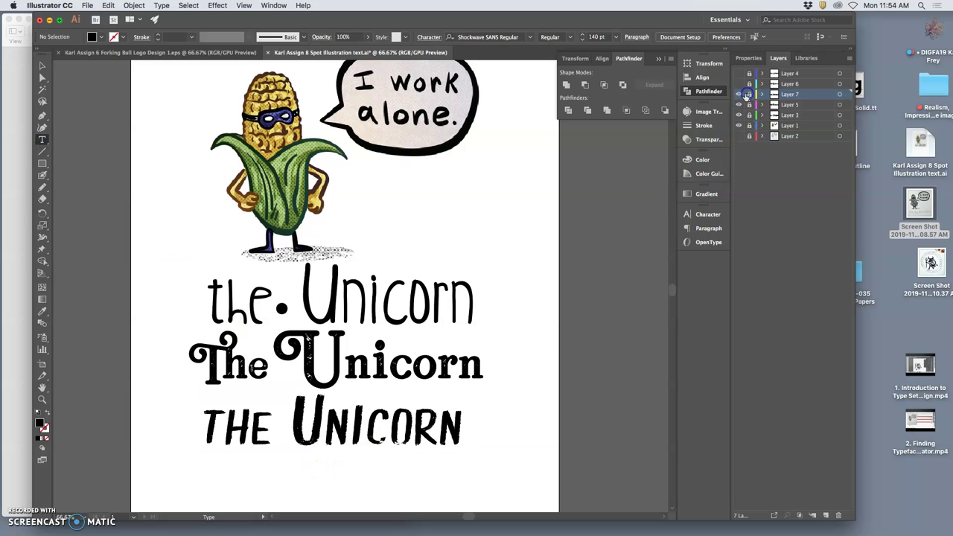
pyautogui.click(739, 95)
pyautogui.click(827, 516)
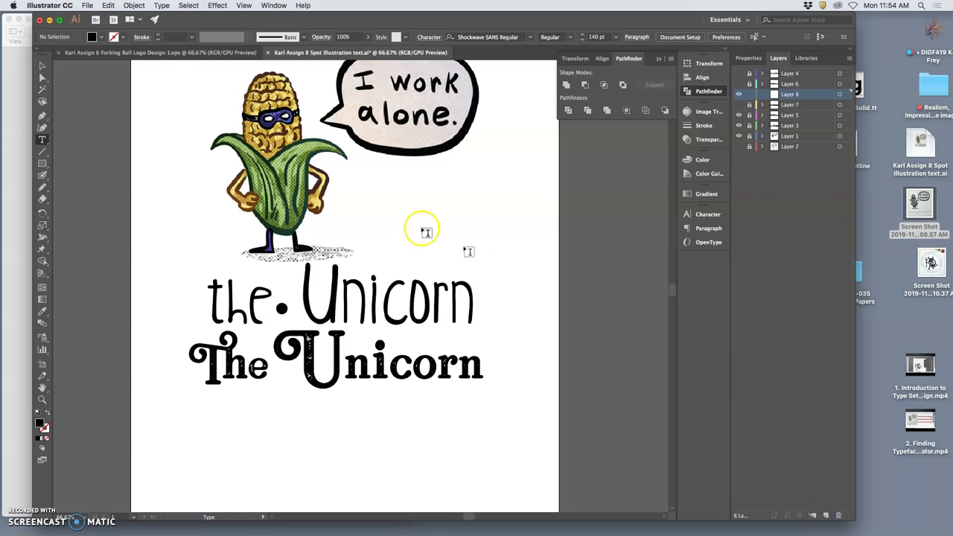
# Step: Paste the title in place and convert it to outlines
pyautogui.click(108, 5)
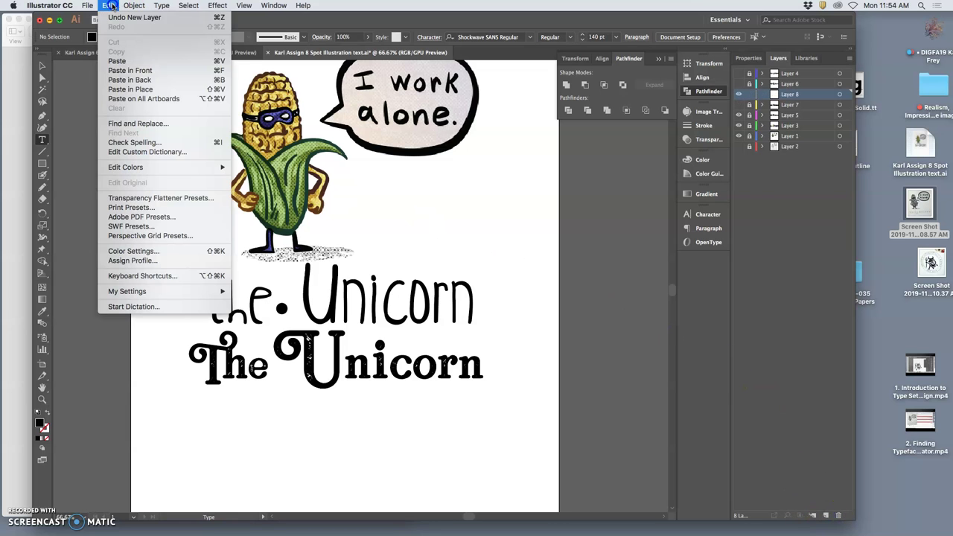
pyautogui.click(142, 87)
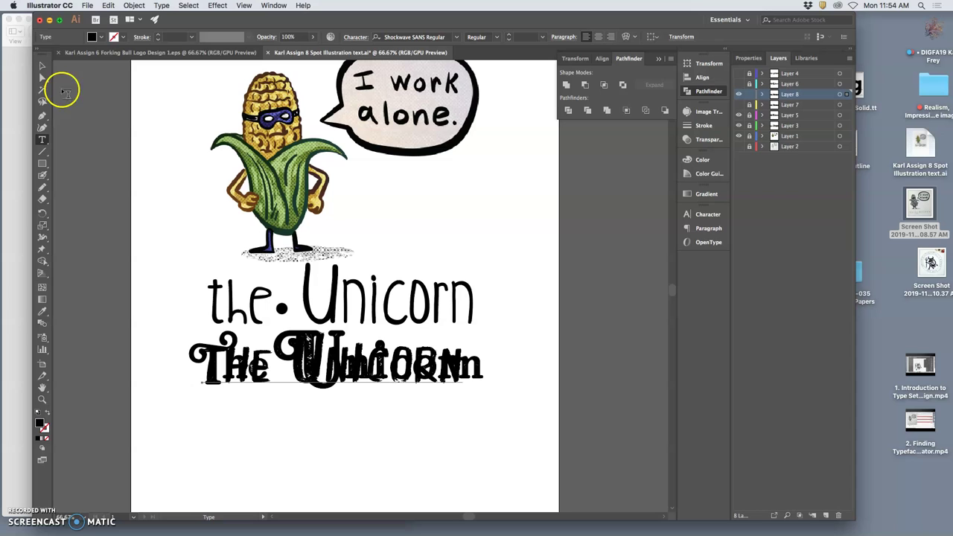
pyautogui.click(42, 65)
pyautogui.click(319, 376)
pyautogui.rightClick(343, 381)
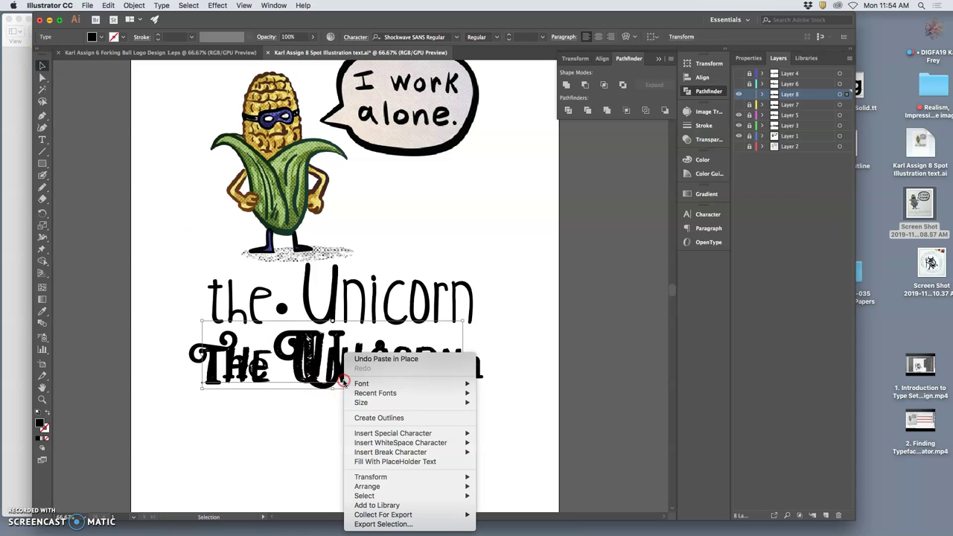
pyautogui.click(367, 418)
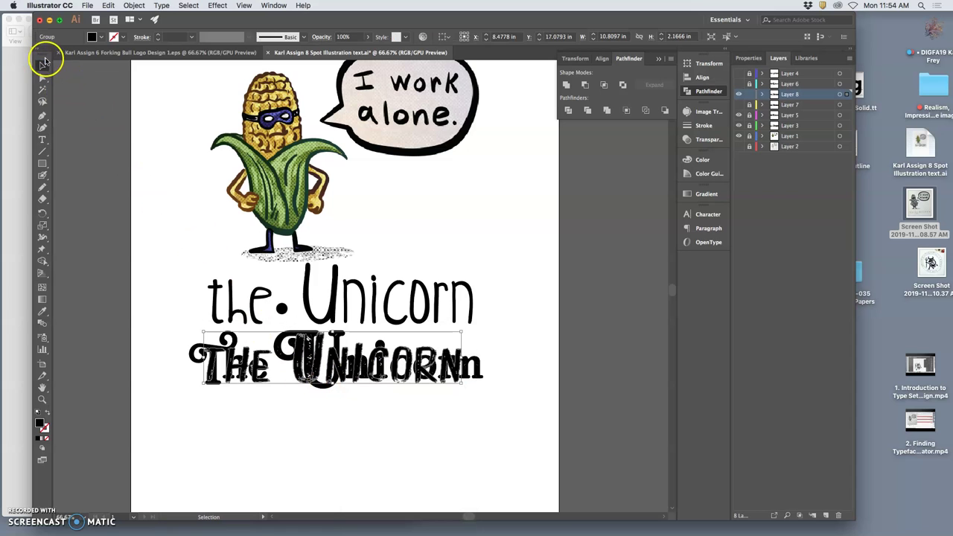
# Step: Nudge the outlined group down below The Unicorn, to Y 19.7182 in
pyautogui.click(351, 329)
pyautogui.moveTo(350, 335); pyautogui.dragTo(352, 337)
pyautogui.press('Down')
pyautogui.press('Down')
pyautogui.press('Down')
pyautogui.press('Down')
pyautogui.press('Down')
pyautogui.press('Down')
pyautogui.press('Down')
pyautogui.press('Down')
pyautogui.press('Down')
pyautogui.press('Down')
pyautogui.press('Down')
pyautogui.press('Down')
pyautogui.press('Down')
pyautogui.press('Down')
pyautogui.press('Down')
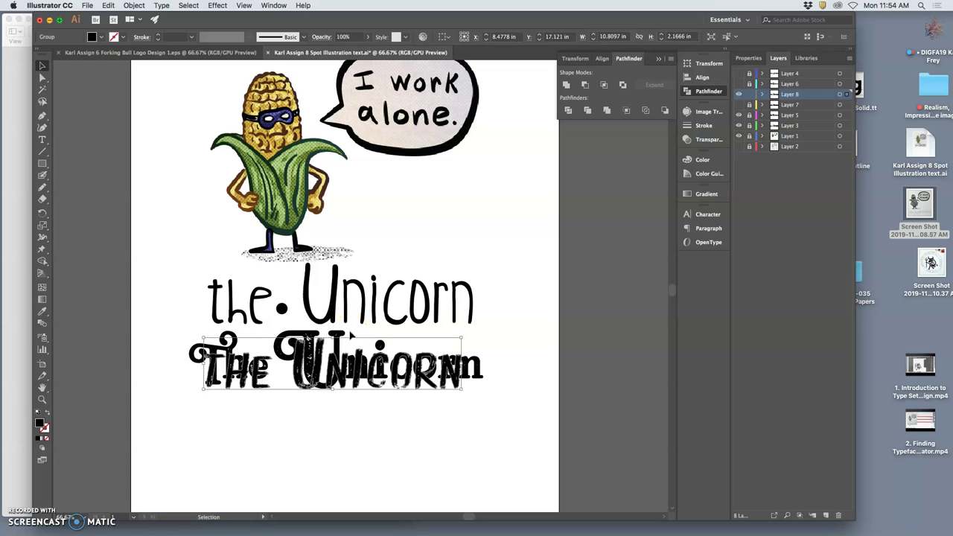
pyautogui.press('Down')
pyautogui.press('Down')
pyautogui.press('Down')
pyautogui.press('Down')
pyautogui.press('Down')
pyautogui.press('Down')
pyautogui.press('Down')
pyautogui.press('Down')
pyautogui.press('Down')
pyautogui.press('Down')
pyautogui.press('Down')
pyautogui.press('Down')
pyautogui.press('Down')
pyautogui.press('Down')
pyautogui.press('Down')
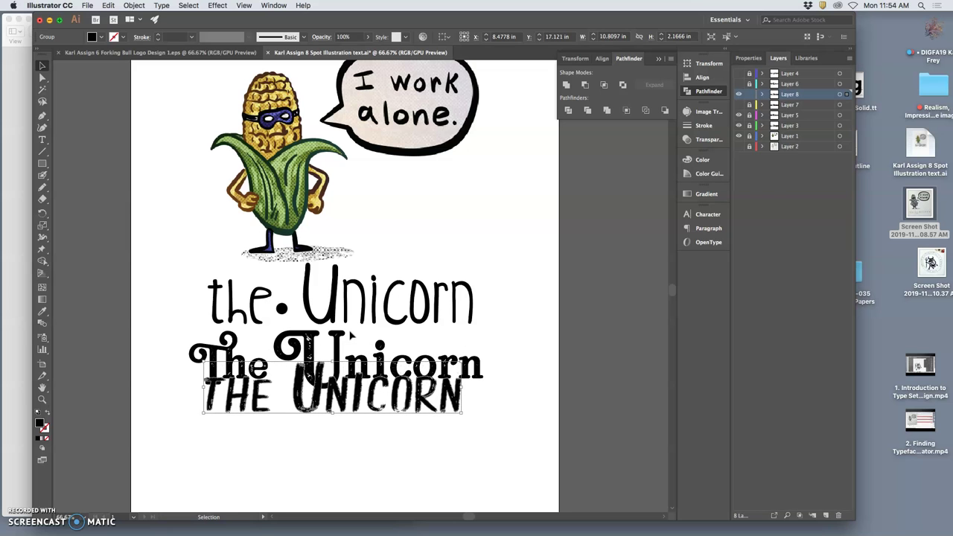
pyautogui.press('Down')
pyautogui.press('Down')
pyautogui.press('Down')
pyautogui.press('Down')
pyautogui.press('Down')
pyautogui.press('Down')
pyautogui.press('Down')
pyautogui.press('Down')
pyautogui.press('Down')
pyautogui.press('Down')
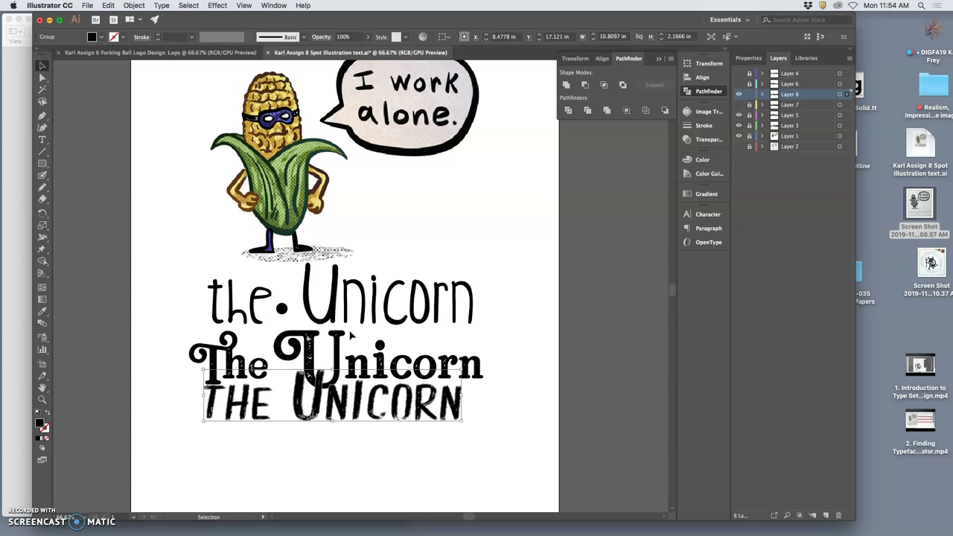
pyautogui.press('Down')
pyautogui.press('Down')
pyautogui.press('Down')
pyautogui.press('Down')
pyautogui.press('Down')
pyautogui.press('Down')
pyautogui.press('Down')
pyautogui.press('Down')
pyautogui.press('Down')
pyautogui.press('Down')
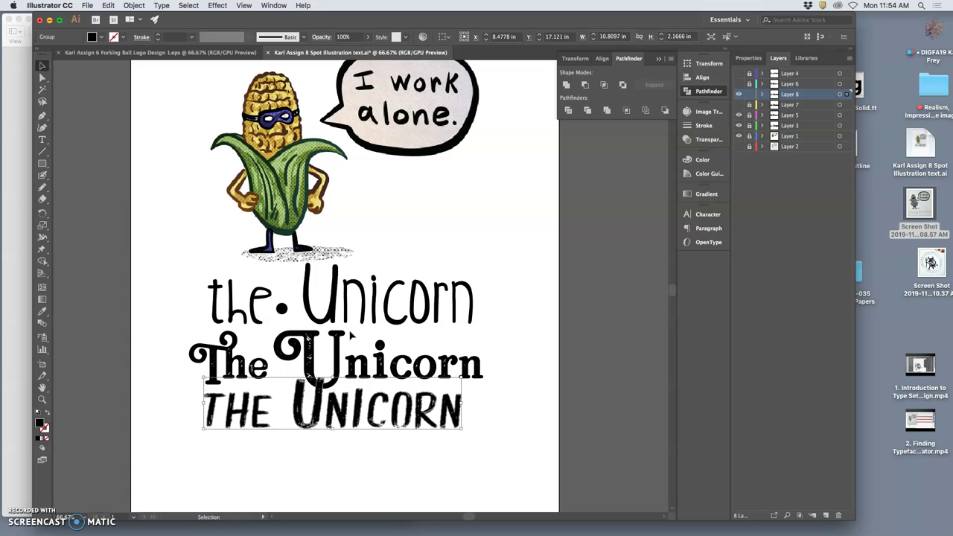
pyautogui.press('Down')
pyautogui.press('Down')
pyautogui.press('Down')
pyautogui.press('Down')
pyautogui.press('Down')
pyautogui.press('Down')
pyautogui.press('Down')
pyautogui.press('Down')
pyautogui.press('Down')
pyautogui.press('Down')
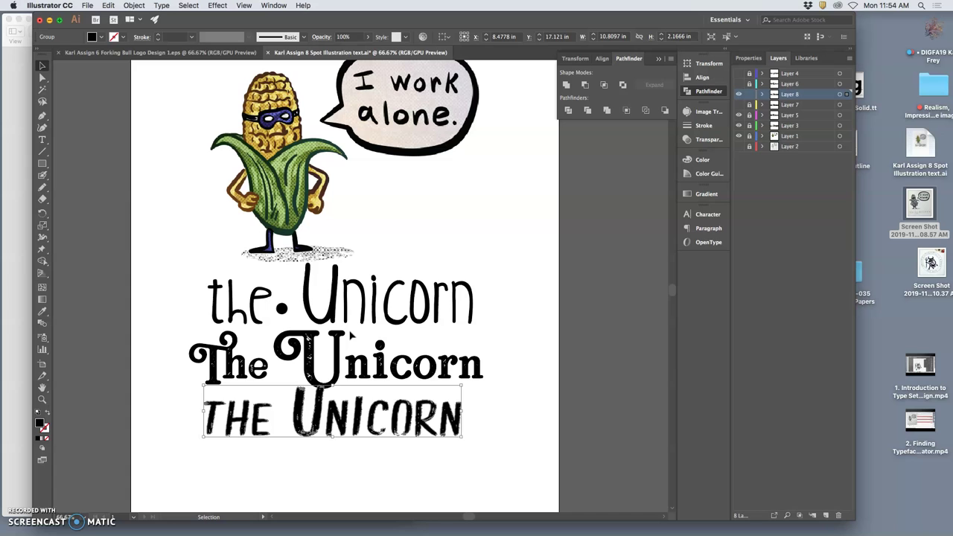
pyautogui.press('Down')
pyautogui.press('Down')
pyautogui.press('Down')
pyautogui.press('Down')
pyautogui.press('Down')
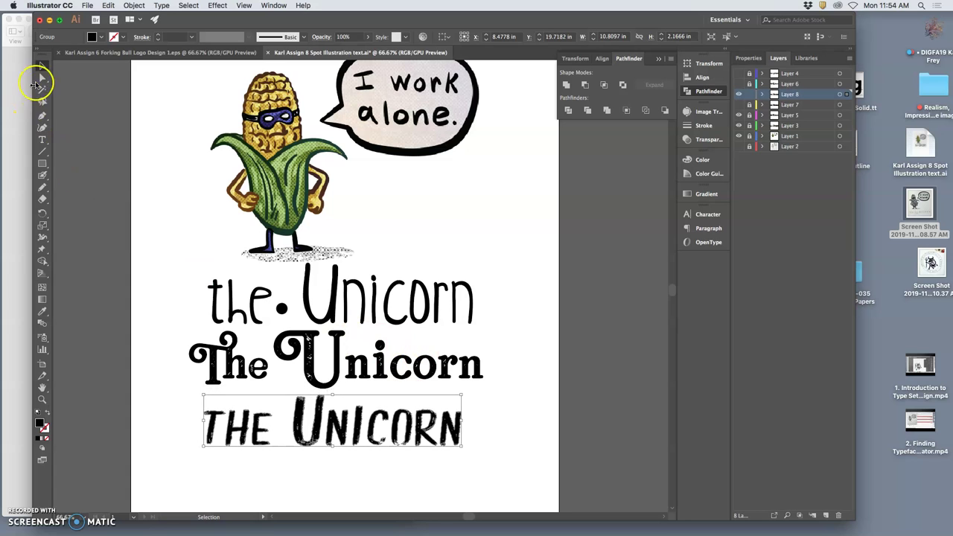
pyautogui.click(42, 100)
pyautogui.click(269, 270)
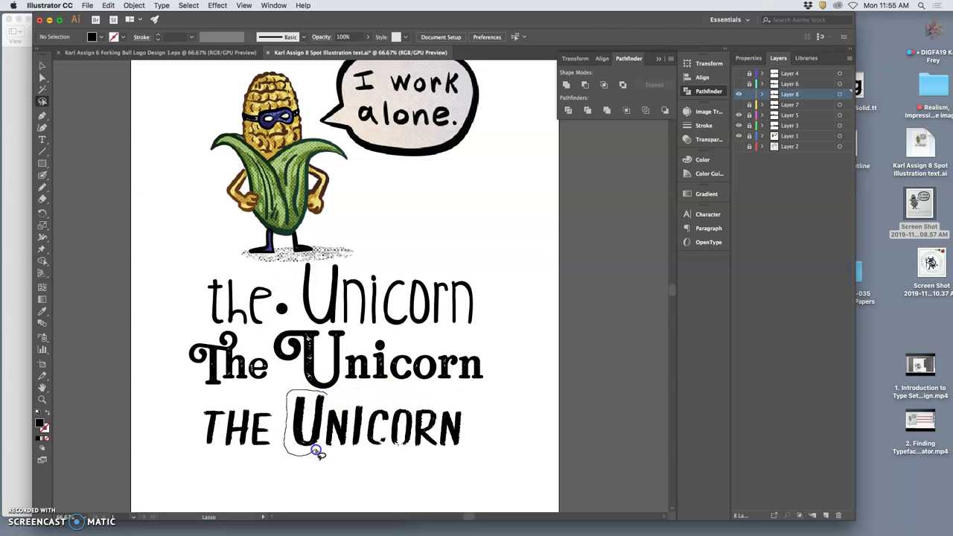
# Step: Lasso-select UNICORN's U, nudge it down and enlarge it to about 1.51 × 2.55 in
pyautogui.moveTo(329, 409); pyautogui.dragTo(324, 397)
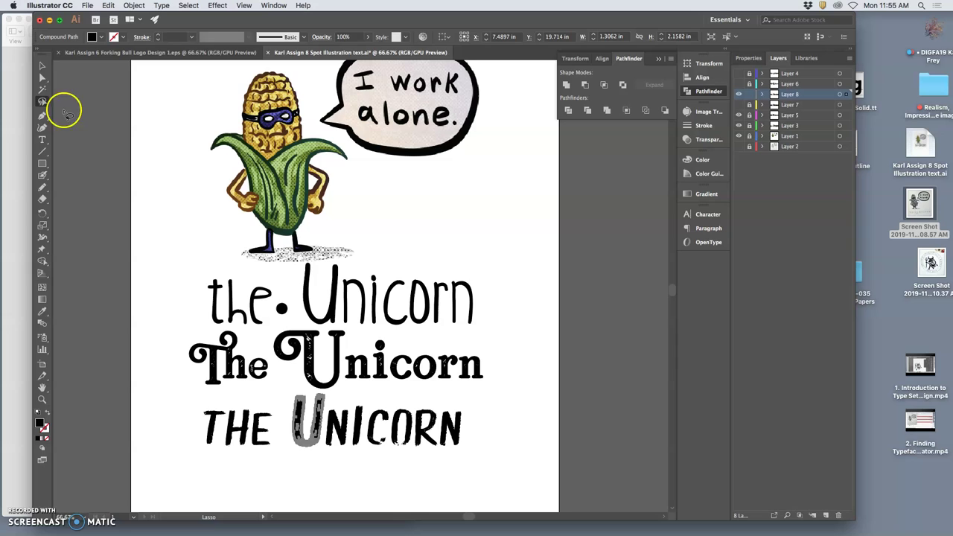
pyautogui.click(43, 66)
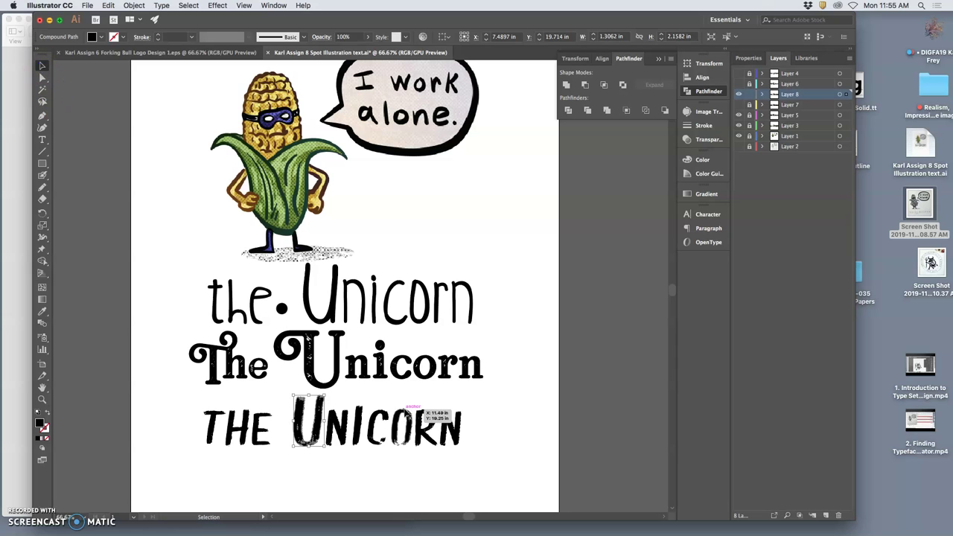
pyautogui.press('Down')
pyautogui.press('Down')
pyautogui.press('Down')
pyautogui.press('Down')
pyautogui.press('Down')
pyautogui.press('Down')
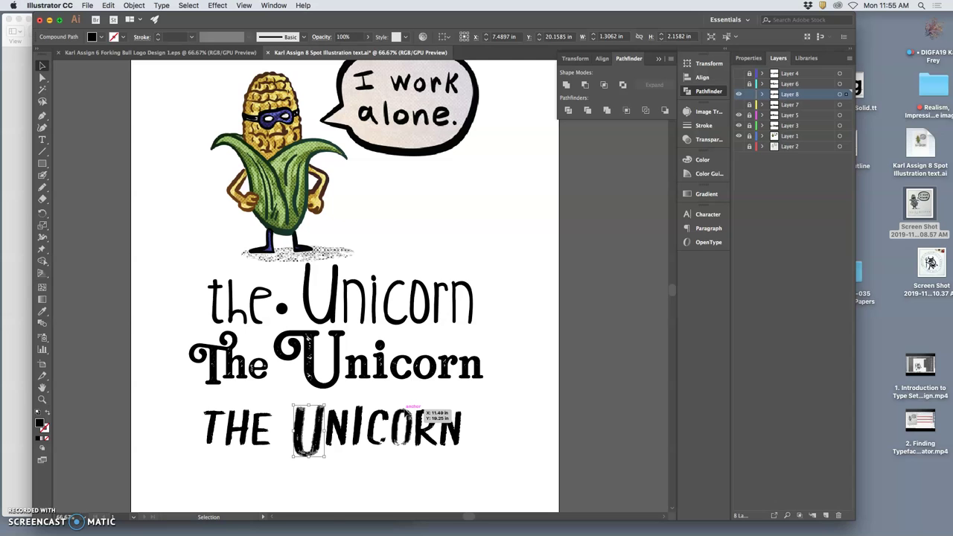
pyautogui.moveTo(295, 456); pyautogui.dragTo(290, 466)
pyautogui.click(344, 470)
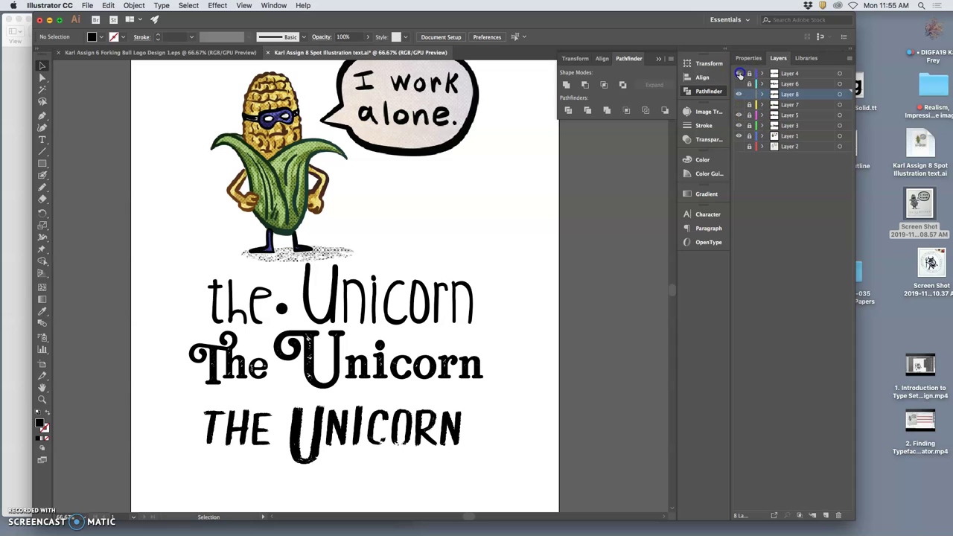
# Step: Show the bolder the·Unicorn title on Layer 4 and hide the thin Layer 3 version
pyautogui.click(740, 74)
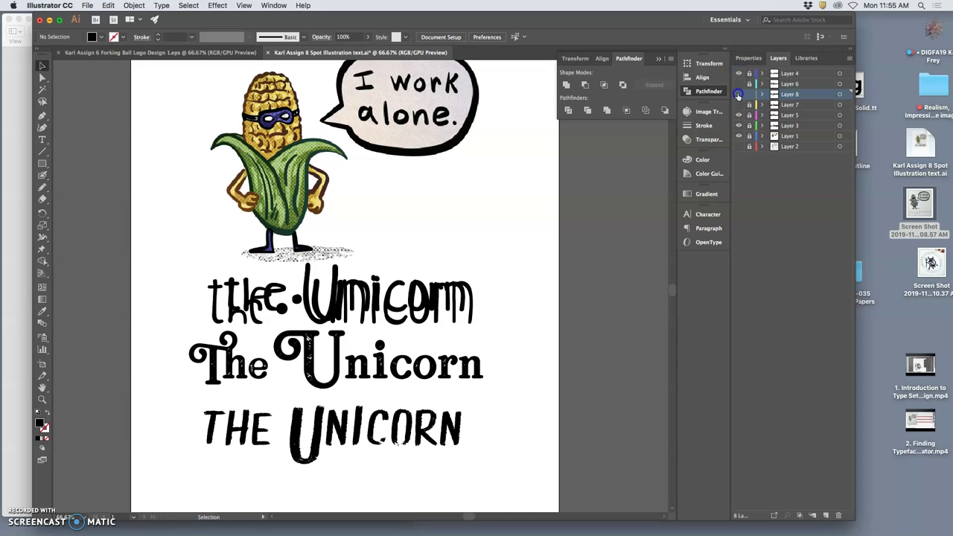
pyautogui.click(738, 95)
pyautogui.click(738, 95)
pyautogui.click(739, 126)
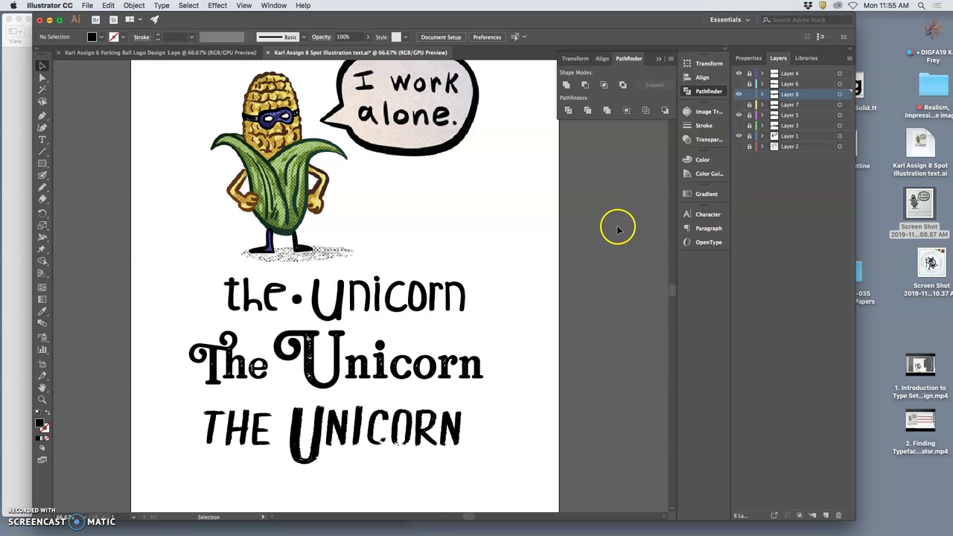
pyautogui.scroll(3, 546, 227)
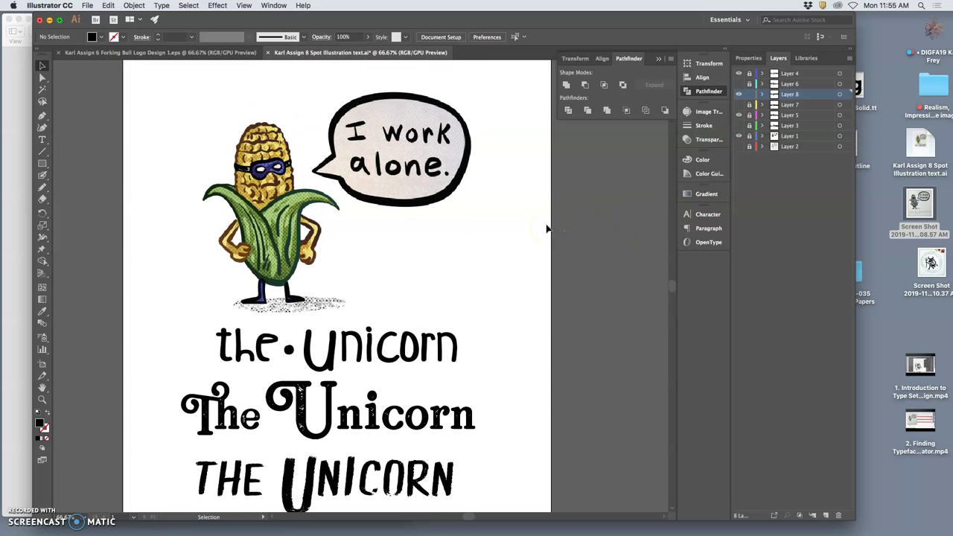
pyautogui.scroll(-2, 546, 227)
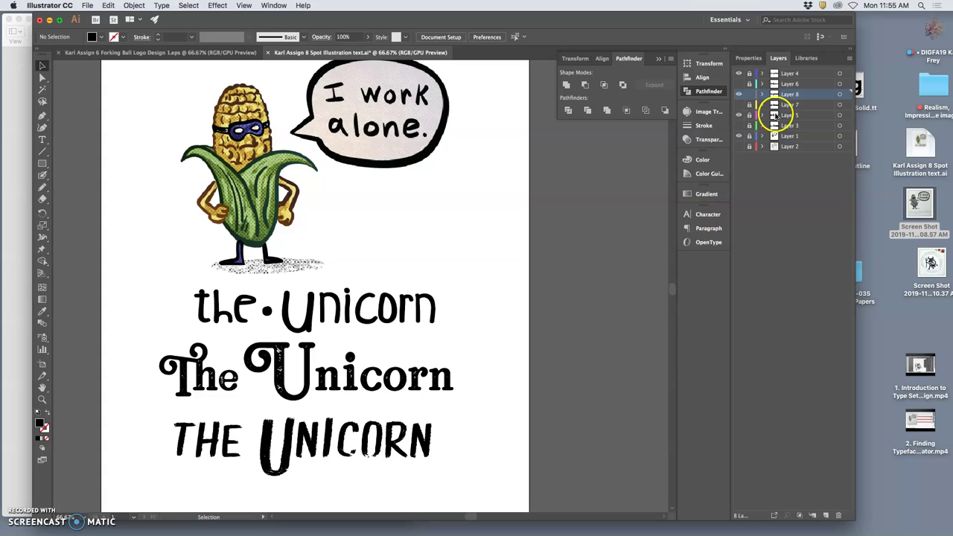
pyautogui.click(739, 116)
pyautogui.click(738, 117)
pyautogui.click(776, 116)
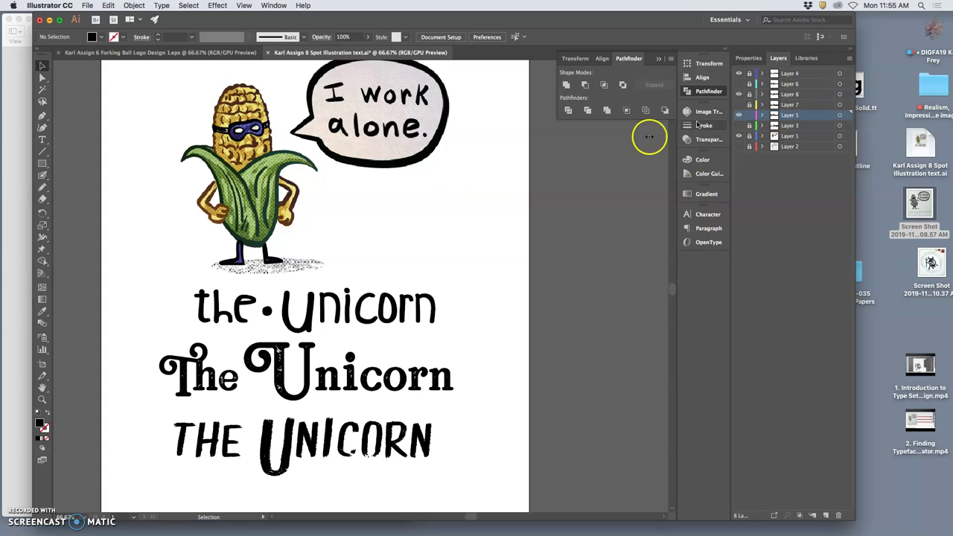
pyautogui.click(44, 80)
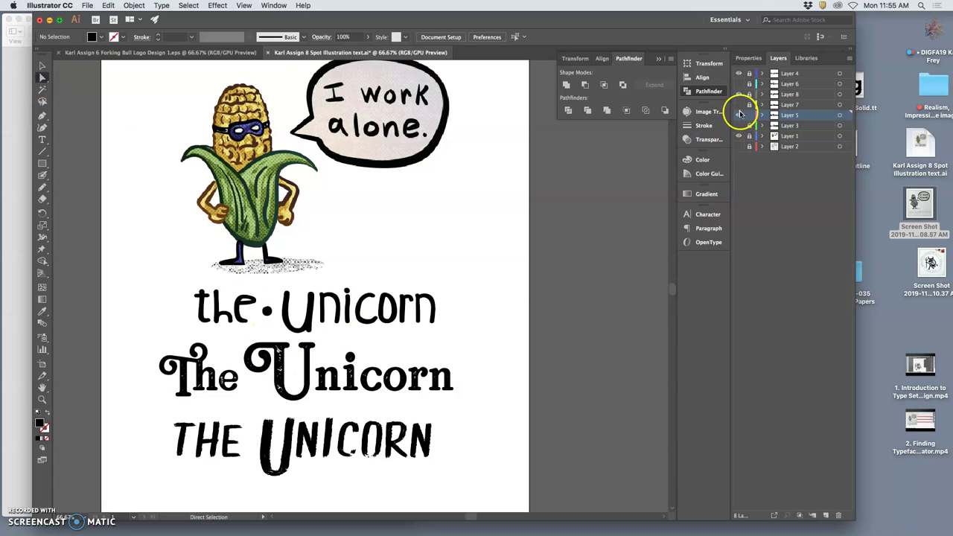
# Step: Show the darker U, Layer 8 and Layer 7 artwork, and hide Layer 5
pyautogui.click(738, 83)
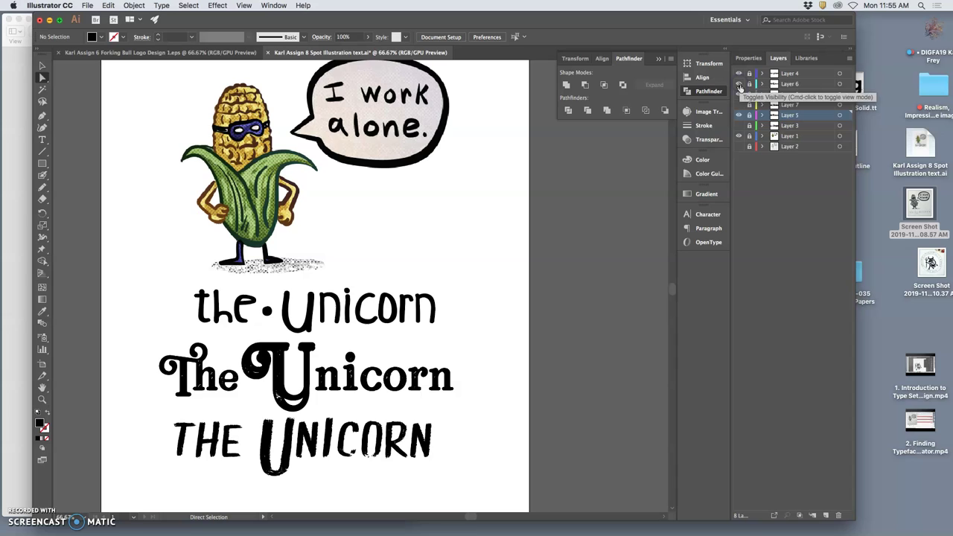
pyautogui.click(739, 95)
pyautogui.click(739, 105)
pyautogui.click(739, 116)
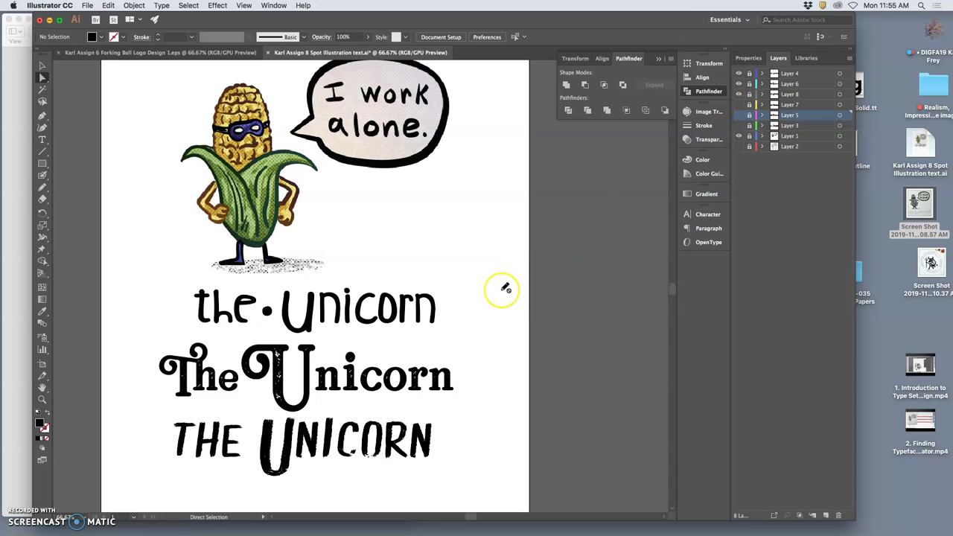
pyautogui.hscroll(-5, 514, 288)
pyautogui.scroll(1, 505, 288)
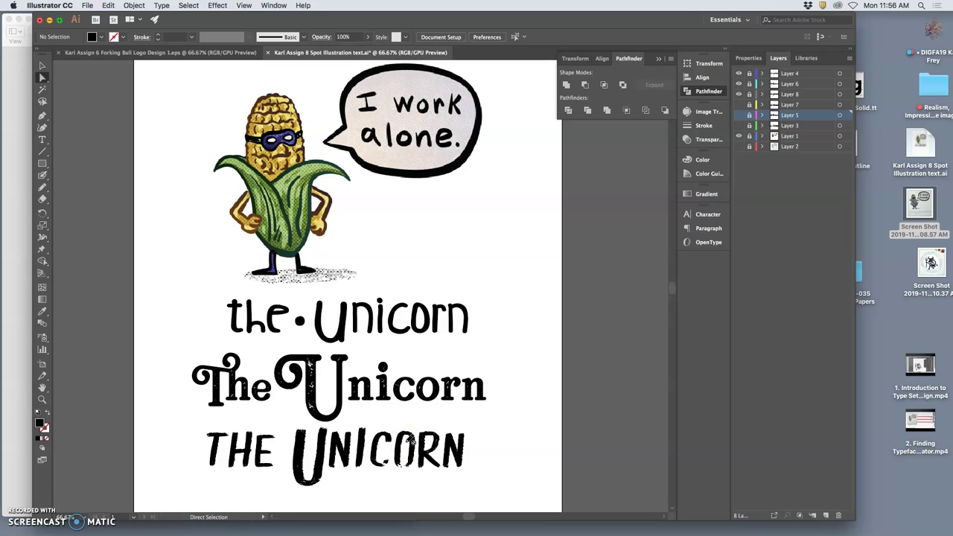
# Step: Hide The Unicorn and THE UNICORN lines, leaving only the bold the·Unicorn version visible
pyautogui.click(739, 74)
pyautogui.click(739, 73)
pyautogui.click(739, 84)
pyautogui.click(739, 95)
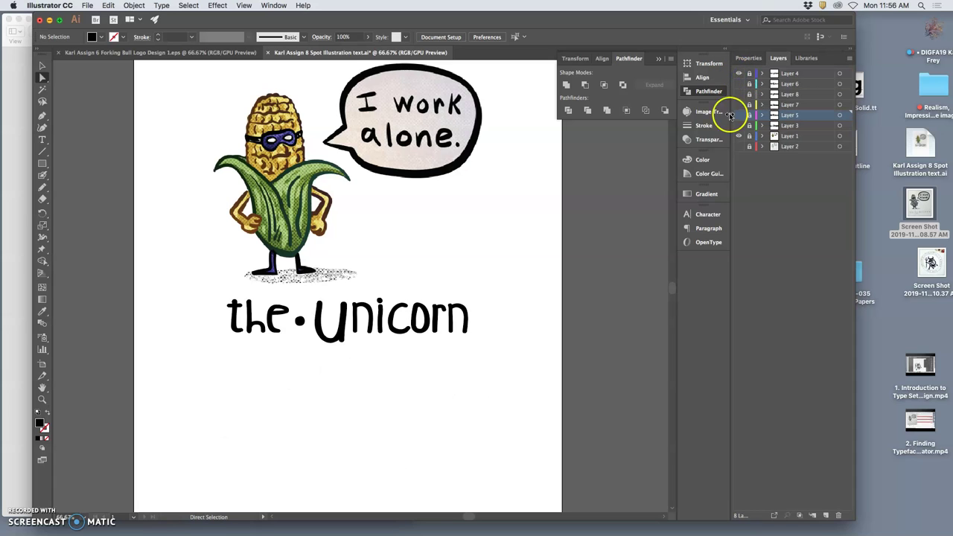
pyautogui.click(738, 126)
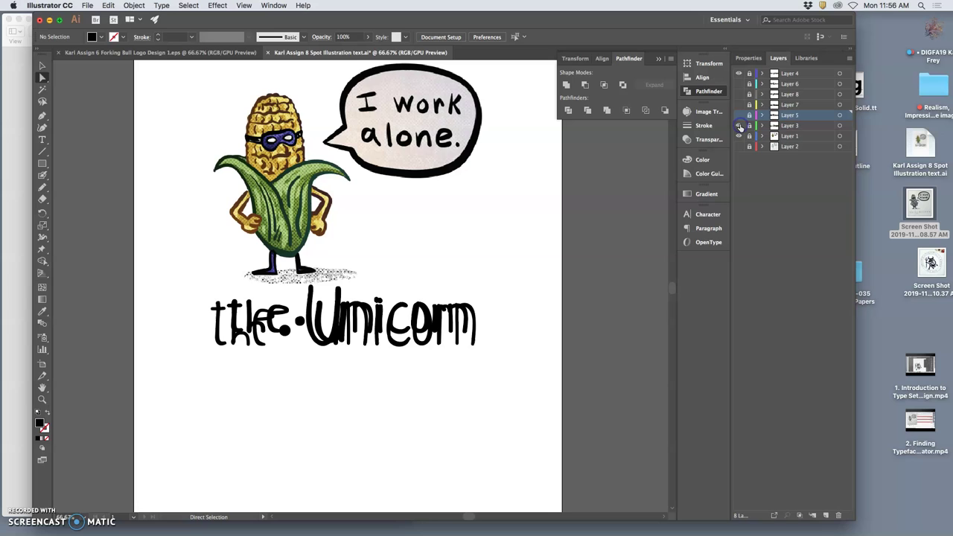
pyautogui.click(739, 74)
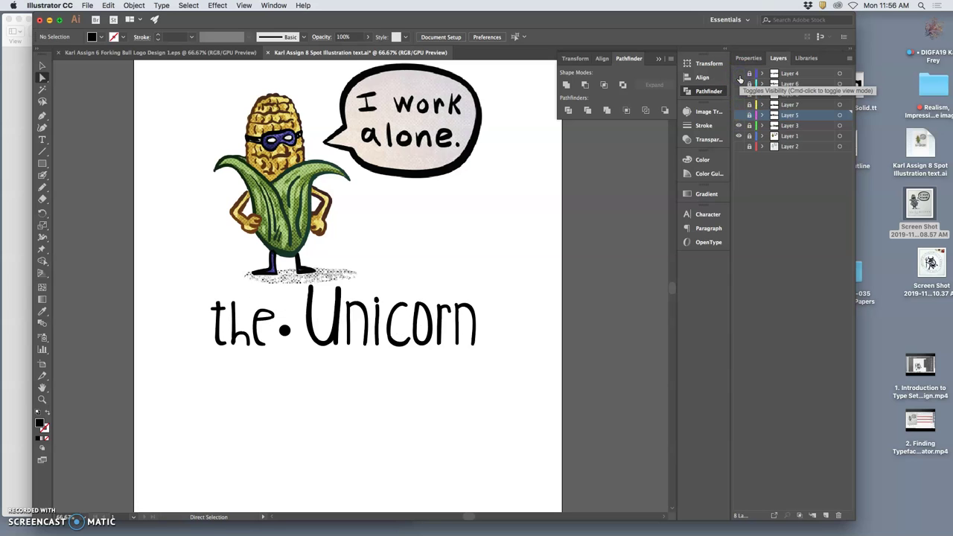
pyautogui.click(739, 74)
pyautogui.click(739, 126)
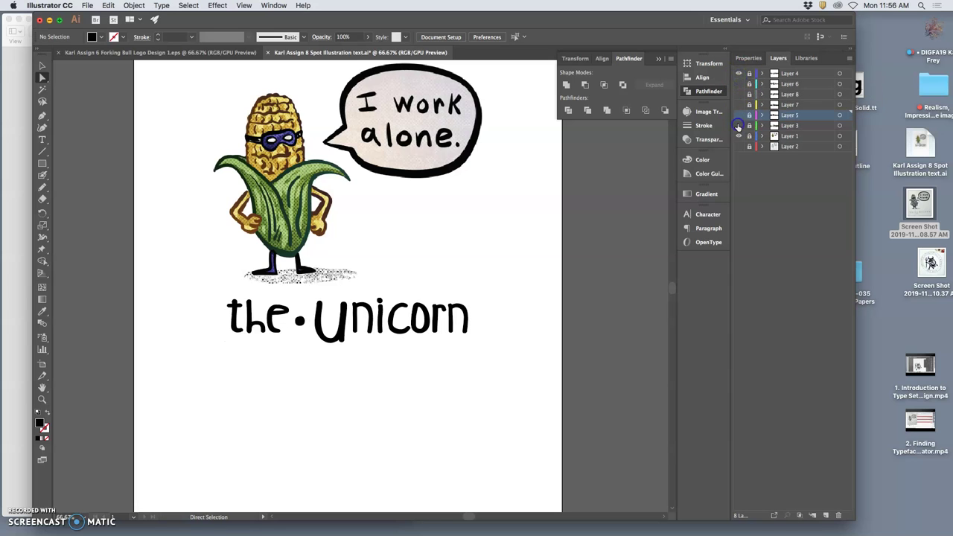
pyautogui.click(518, 248)
pyautogui.scroll(3, 507, 291)
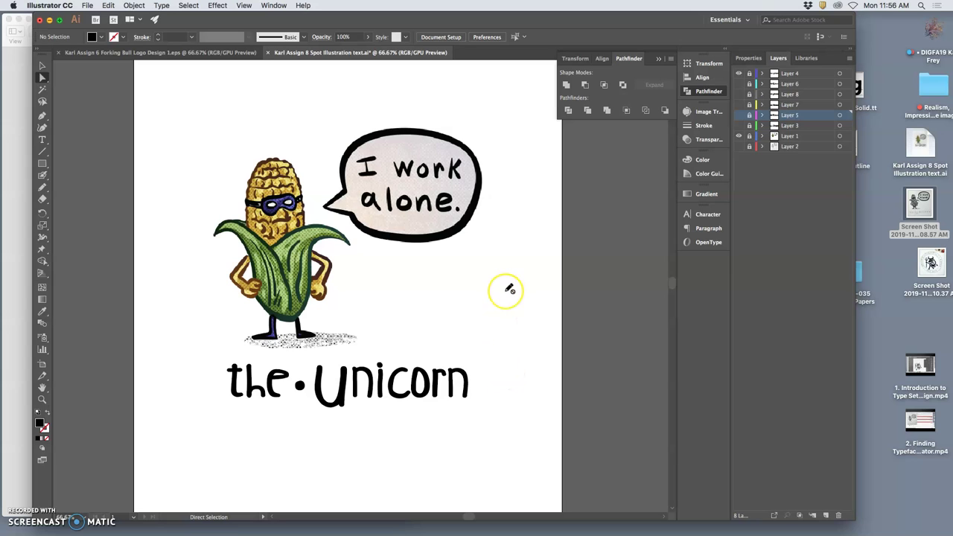
pyautogui.scroll(2, 525, 258)
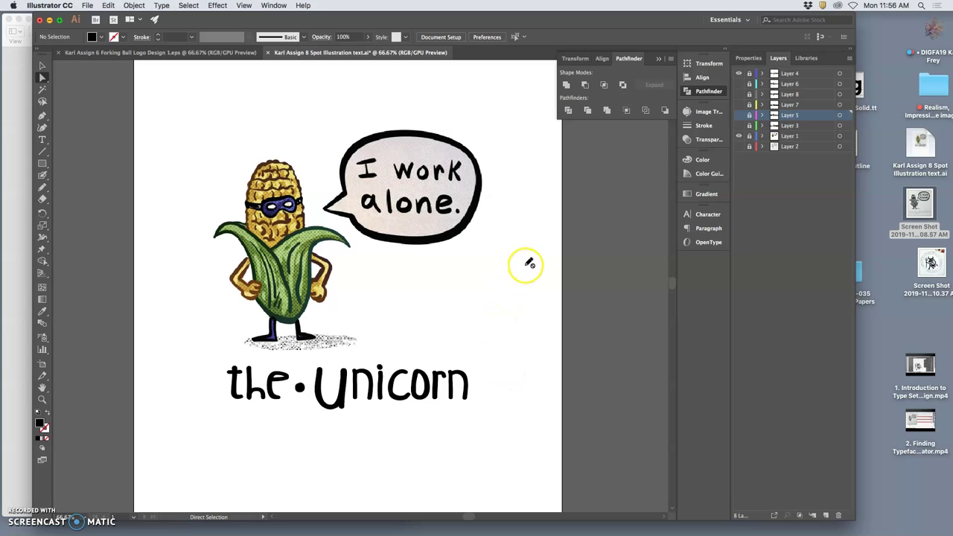